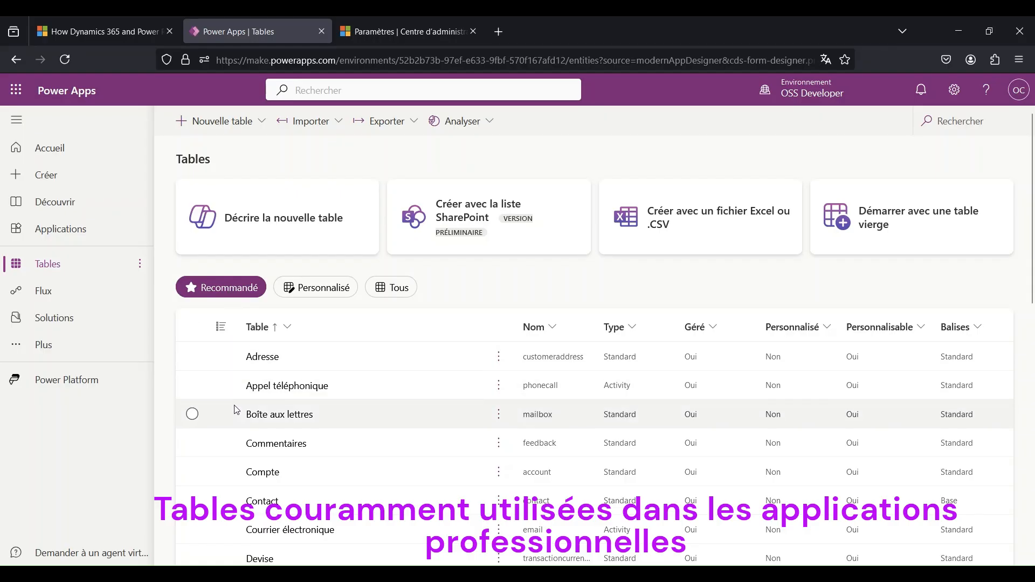
- List the environment's custom tables, and browse the full list of all tables with their types and tags
{"action": "left_click", "coordinate": [310, 293]}
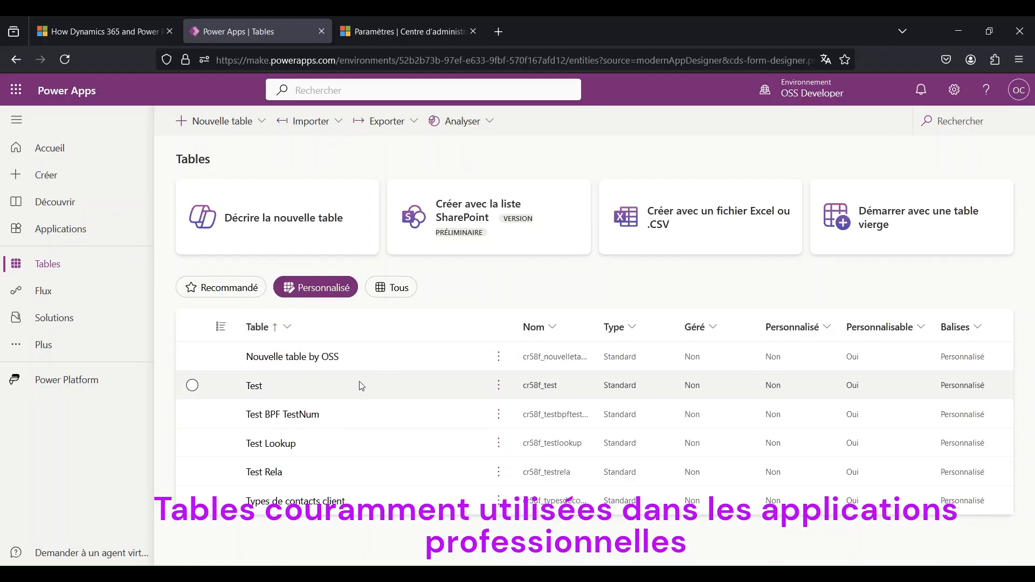
{"action": "left_click", "coordinate": [398, 290]}
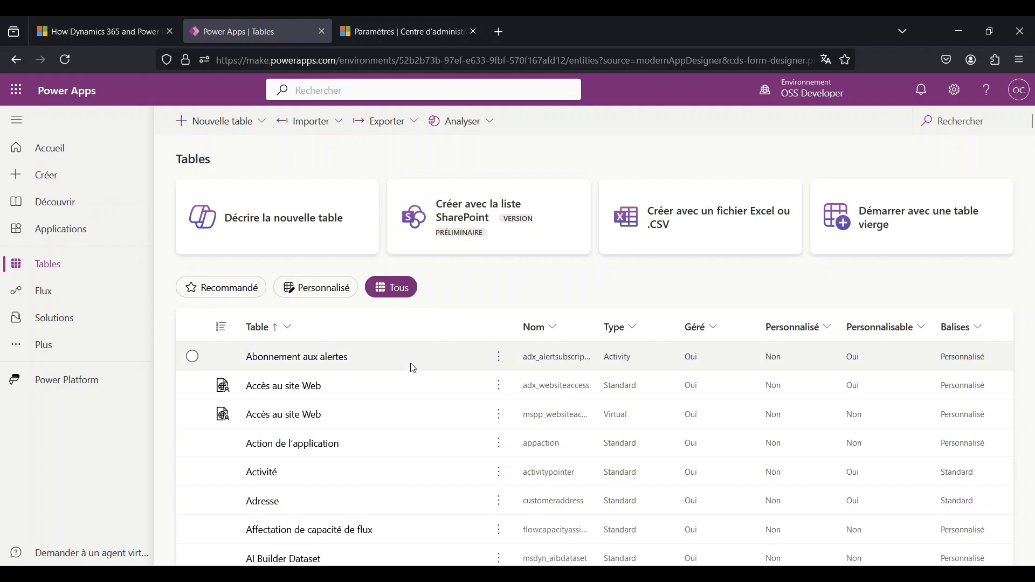
{"action": "left_click", "coordinate": [933, 121]}
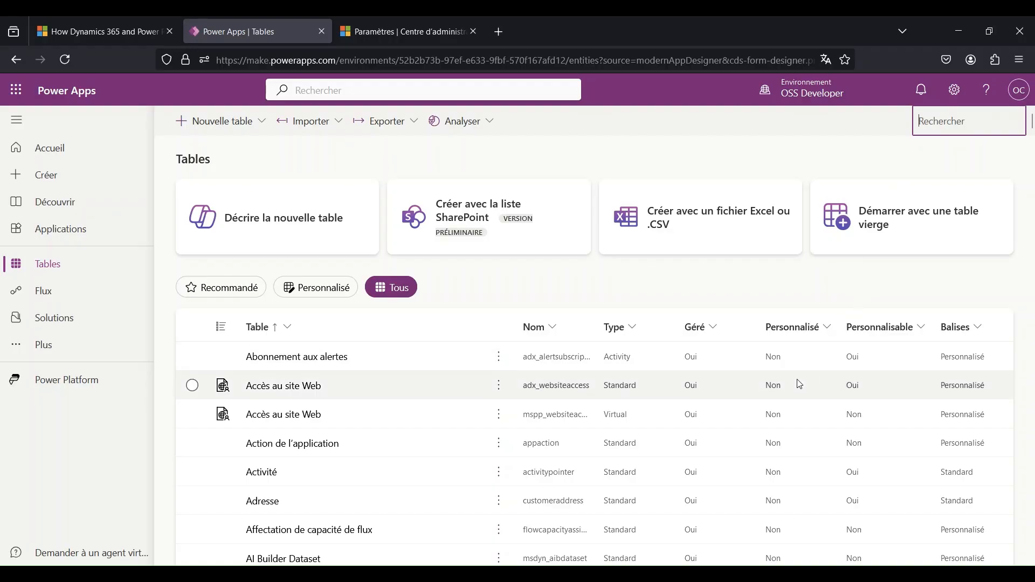
{"action": "scroll", "coordinate": [799, 381], "scroll_direction": "down", "scroll_amount": 3}
{"action": "scroll", "coordinate": [799, 384], "scroll_direction": "down", "scroll_amount": 5}
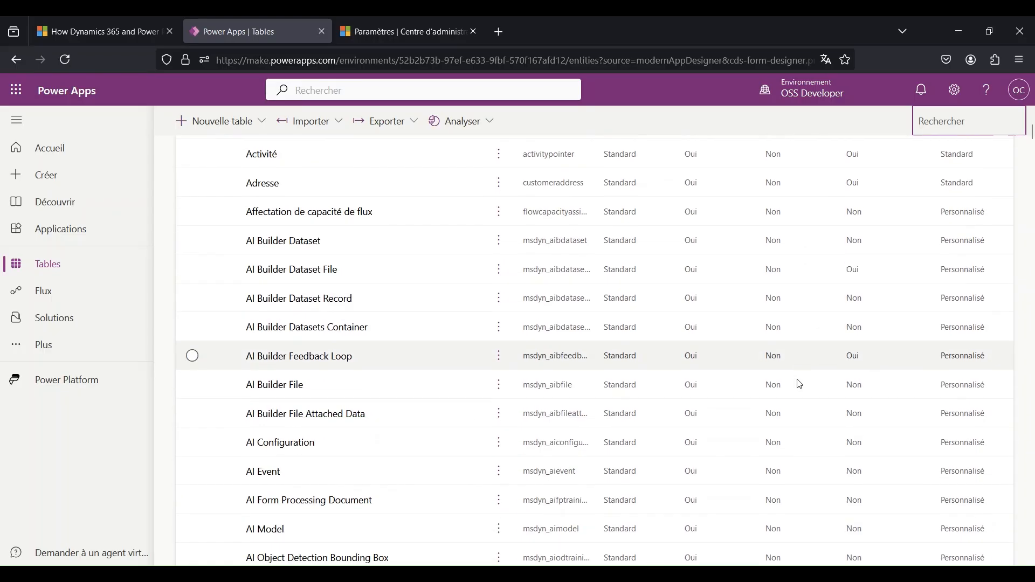
{"action": "scroll", "coordinate": [799, 384], "scroll_direction": "down", "scroll_amount": 4}
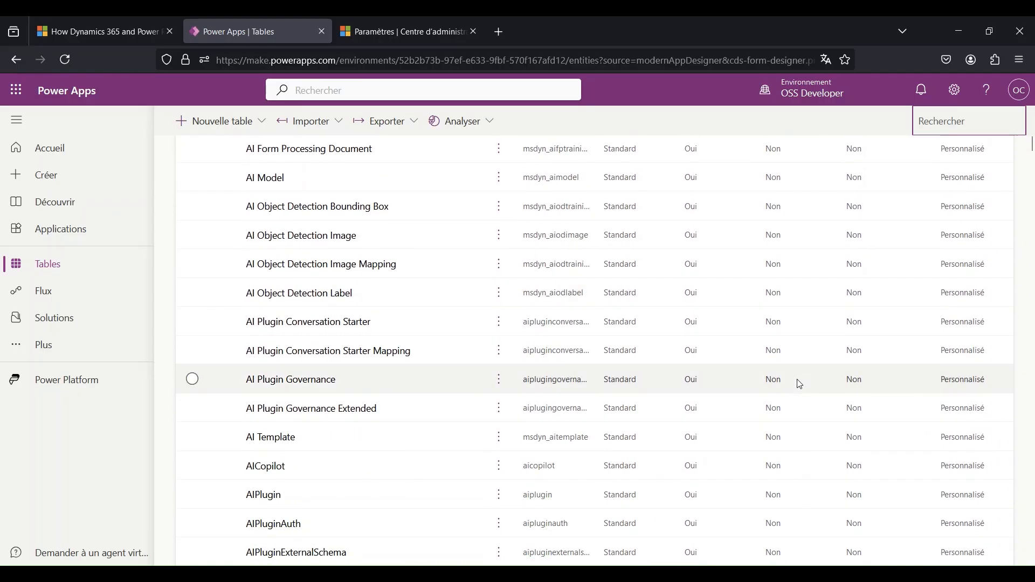
{"action": "scroll", "coordinate": [799, 384], "scroll_direction": "down", "scroll_amount": 5}
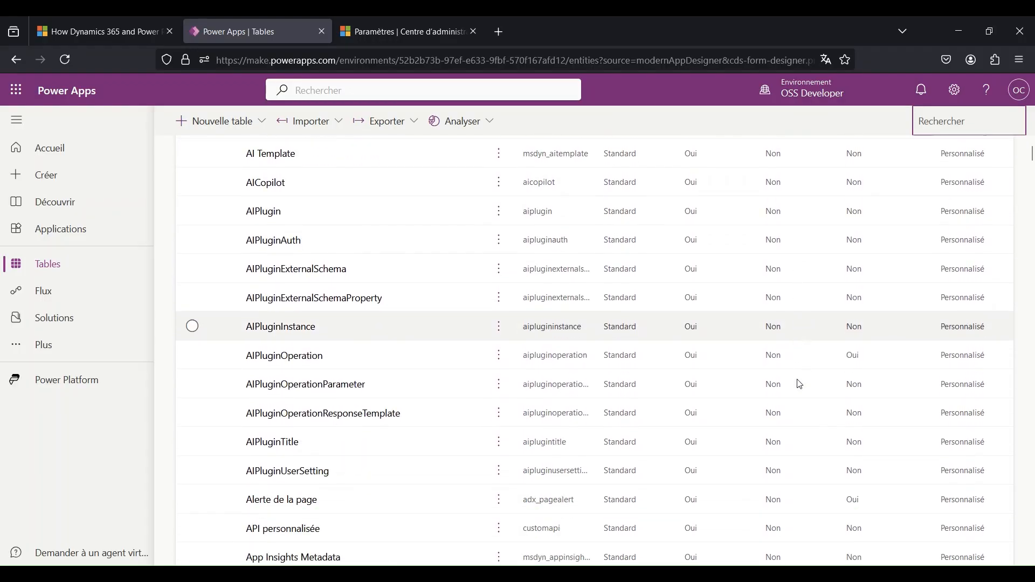
{"action": "scroll", "coordinate": [799, 384], "scroll_direction": "down", "scroll_amount": 3}
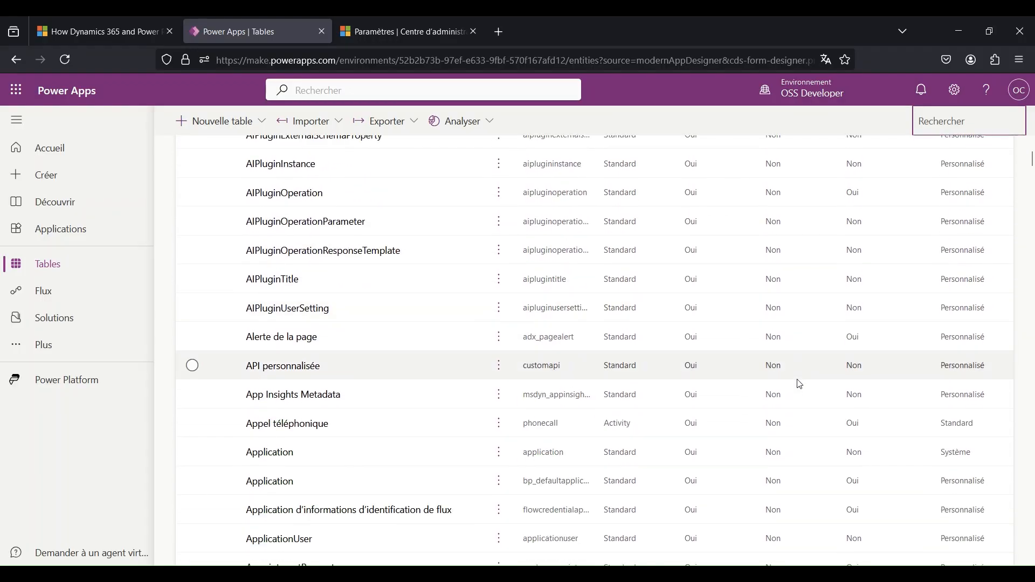
{"action": "scroll", "coordinate": [799, 384], "scroll_direction": "down", "scroll_amount": 3}
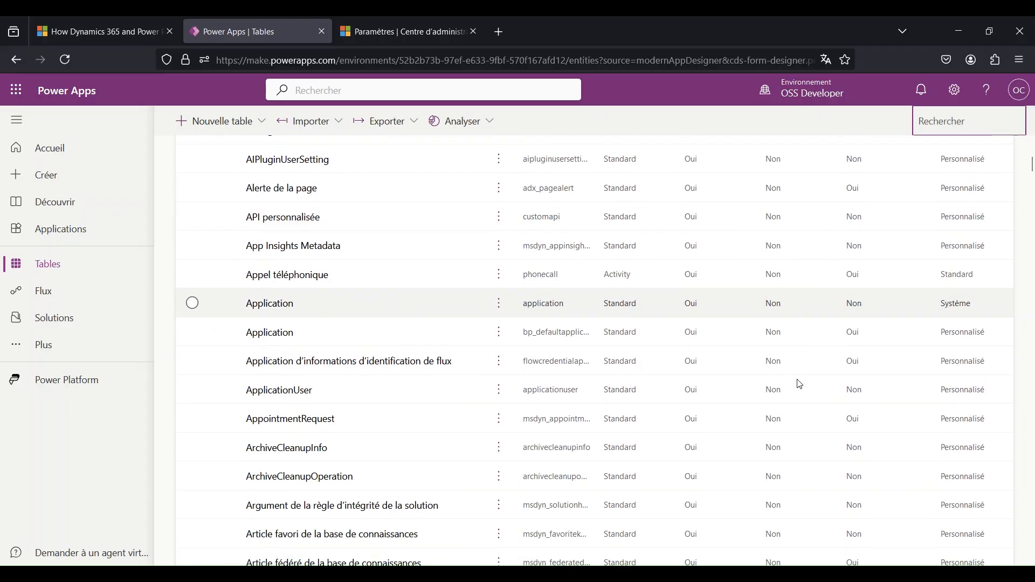
{"action": "scroll", "coordinate": [800, 384], "scroll_direction": "down", "scroll_amount": 4}
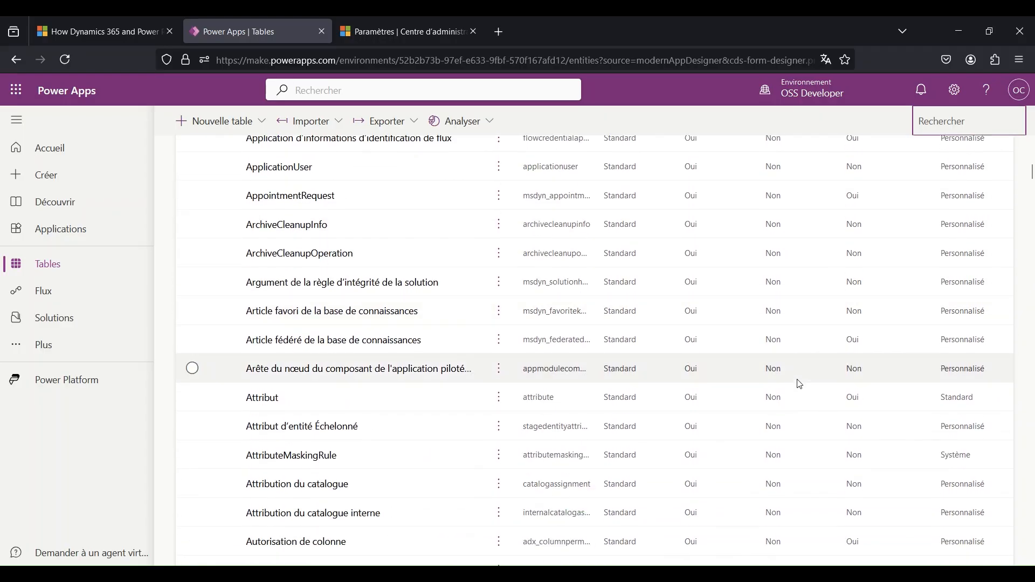
{"action": "scroll", "coordinate": [799, 384], "scroll_direction": "down", "scroll_amount": 7}
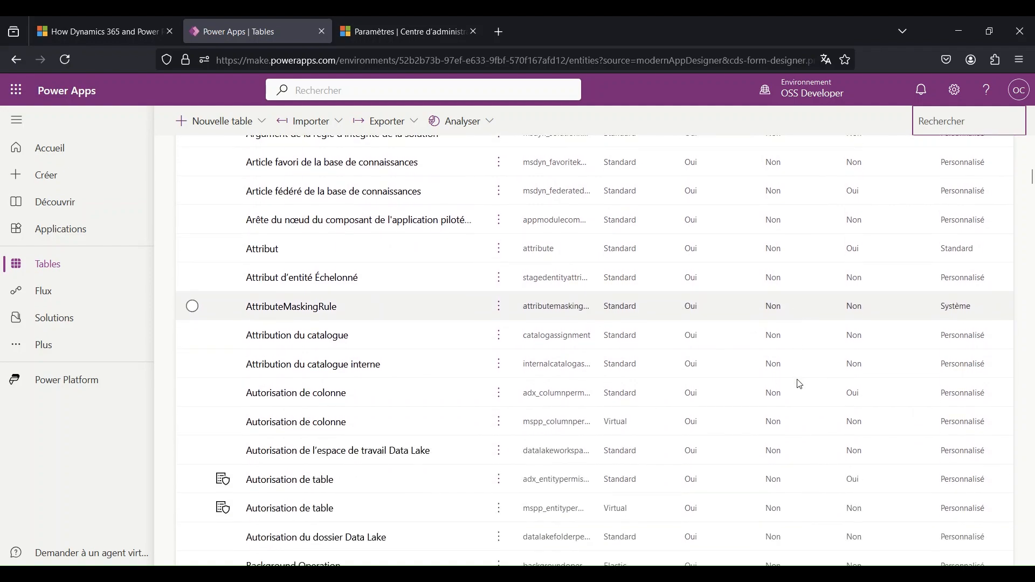
{"action": "scroll", "coordinate": [799, 384], "scroll_direction": "down", "scroll_amount": 7}
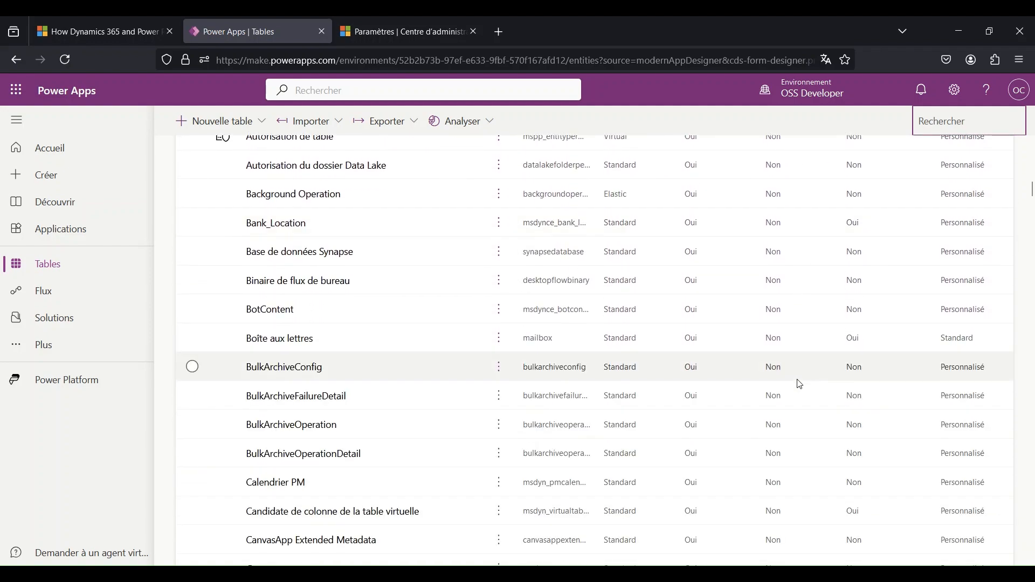
{"action": "scroll", "coordinate": [799, 384], "scroll_direction": "down", "scroll_amount": 11}
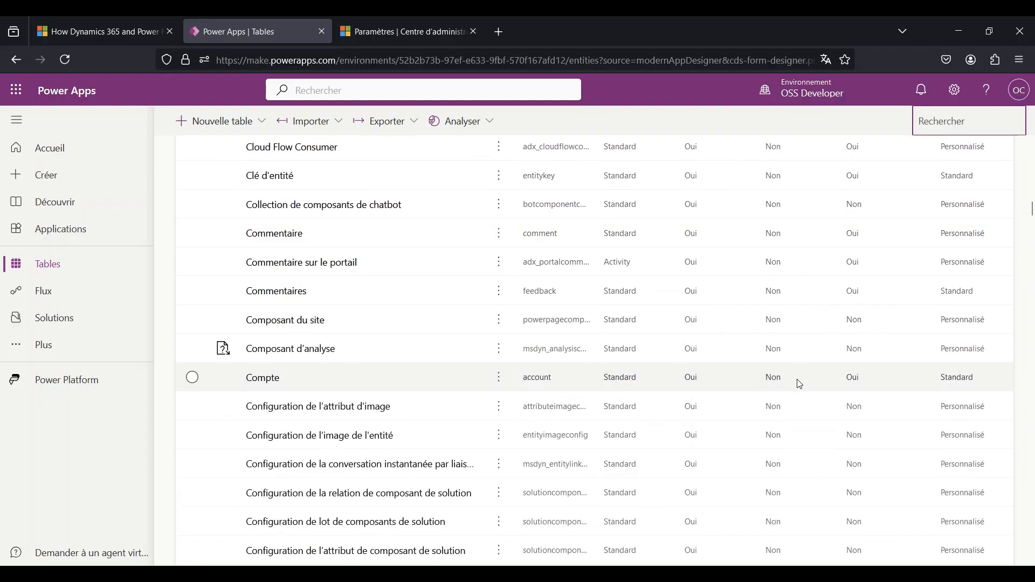
{"action": "scroll", "coordinate": [799, 384], "scroll_direction": "up", "scroll_amount": 20}
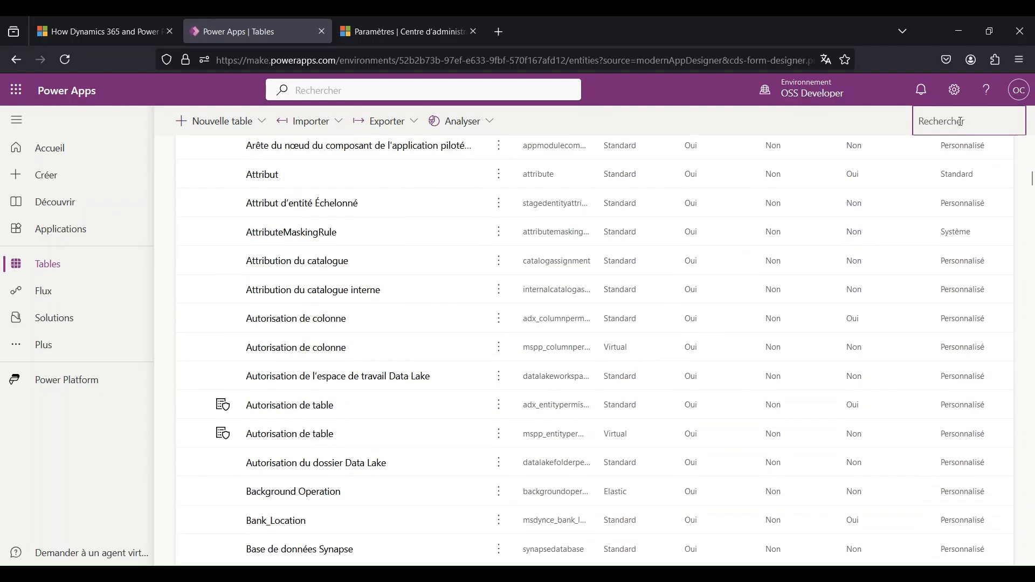
- Look up the Contact, Rendez-vous, Utilisateur and Équipe tables by name among the recommended tables
{"action": "type", "text": "Contact"}
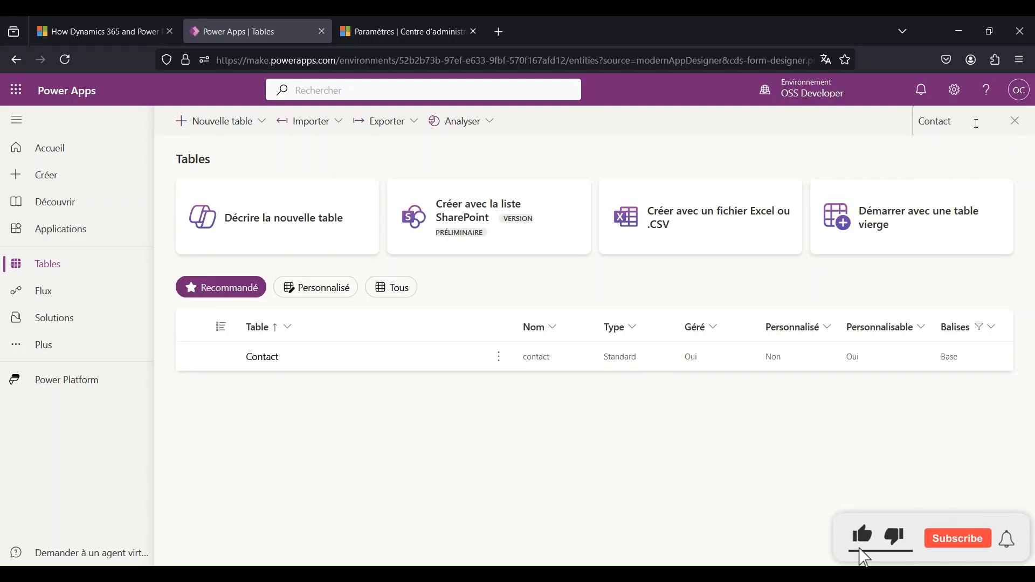
{"action": "left_click", "coordinate": [933, 121]}
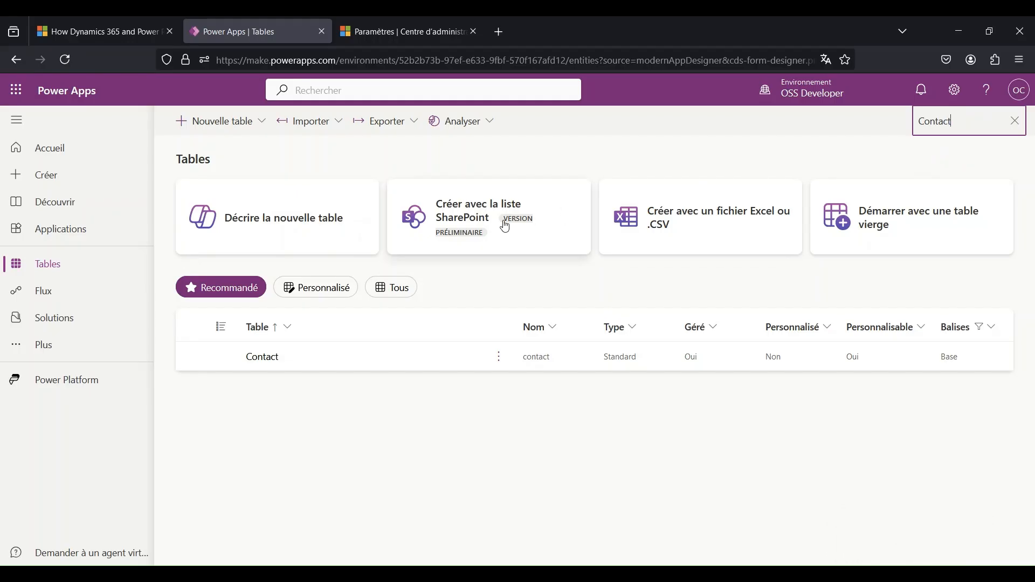
{"action": "left_click", "coordinate": [266, 357]}
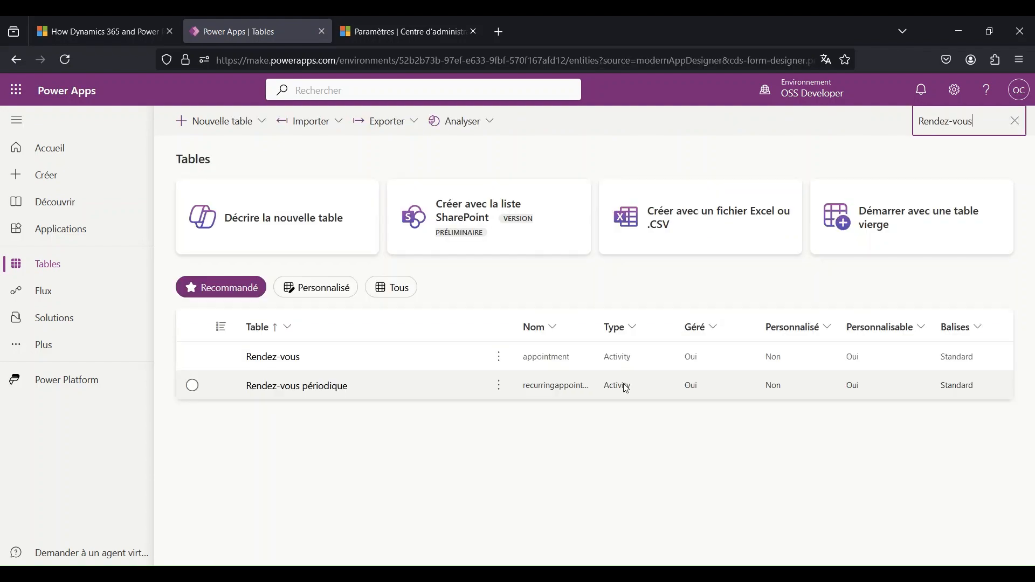
{"action": "left_click", "coordinate": [279, 357]}
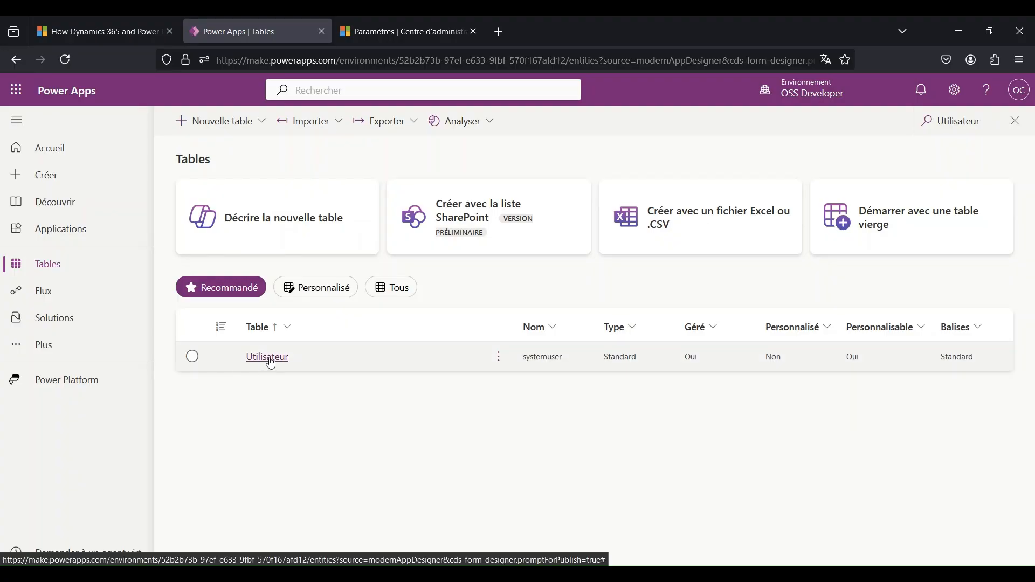
{"action": "left_click", "coordinate": [270, 360]}
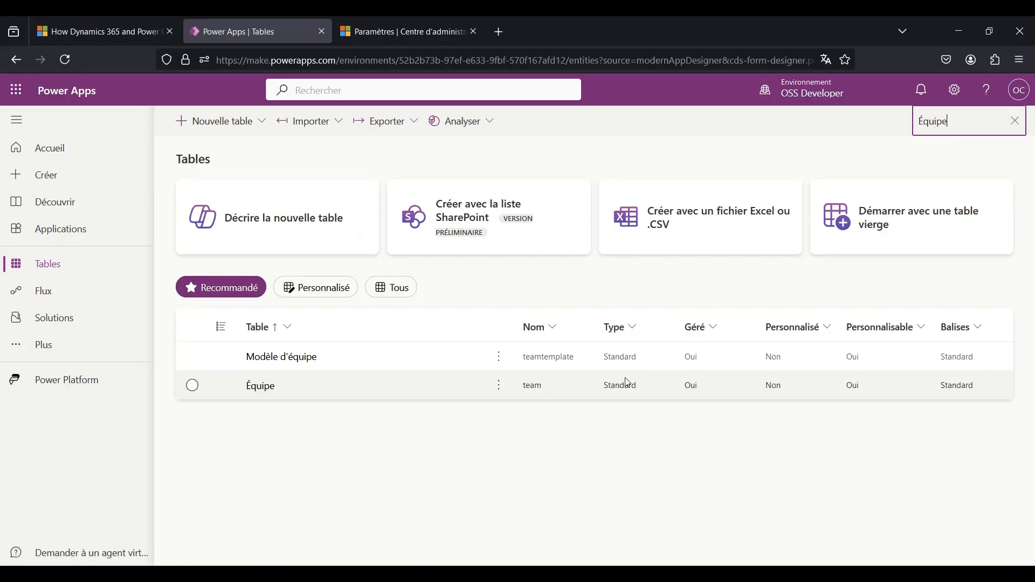
- Search all tables for "Environment" and open the Environment Variable Definition table
{"action": "left_click", "coordinate": [260, 388]}
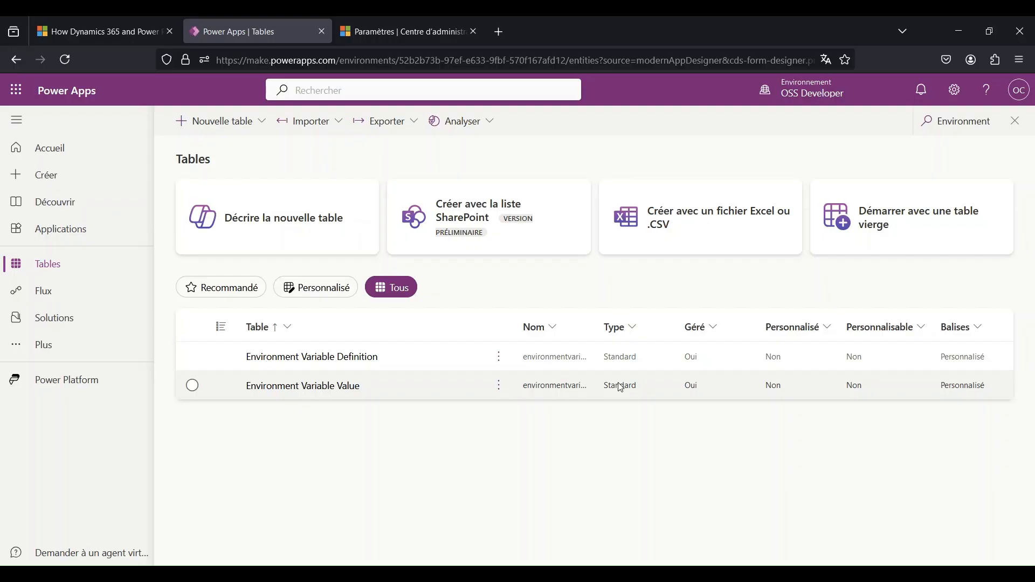
{"action": "left_click", "coordinate": [358, 360]}
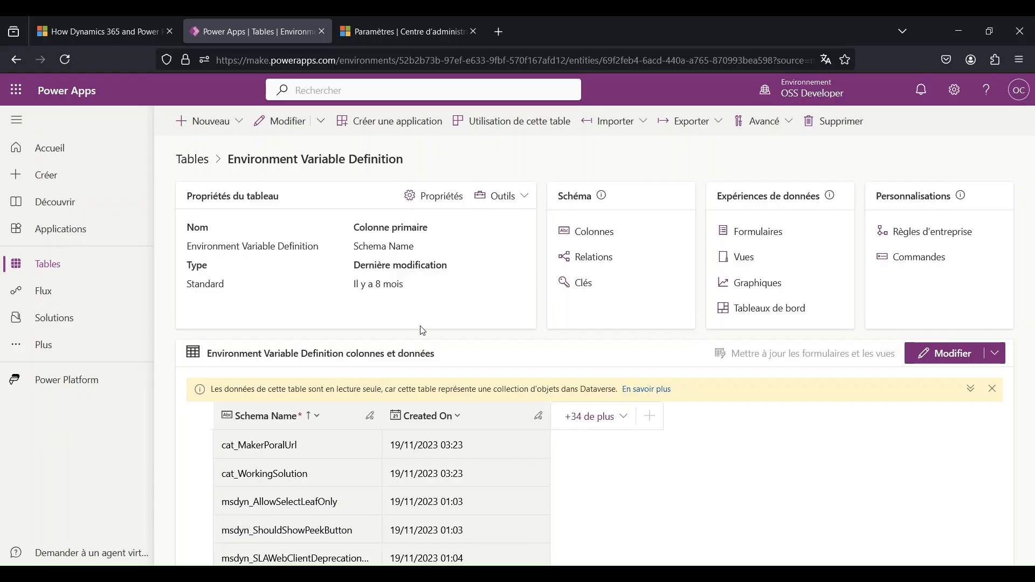
- Switch to the Power Platform admin center, open the audit summary view for OSS Developer and review the Mettre à jour event on Val 1
{"action": "left_click", "coordinate": [419, 33]}
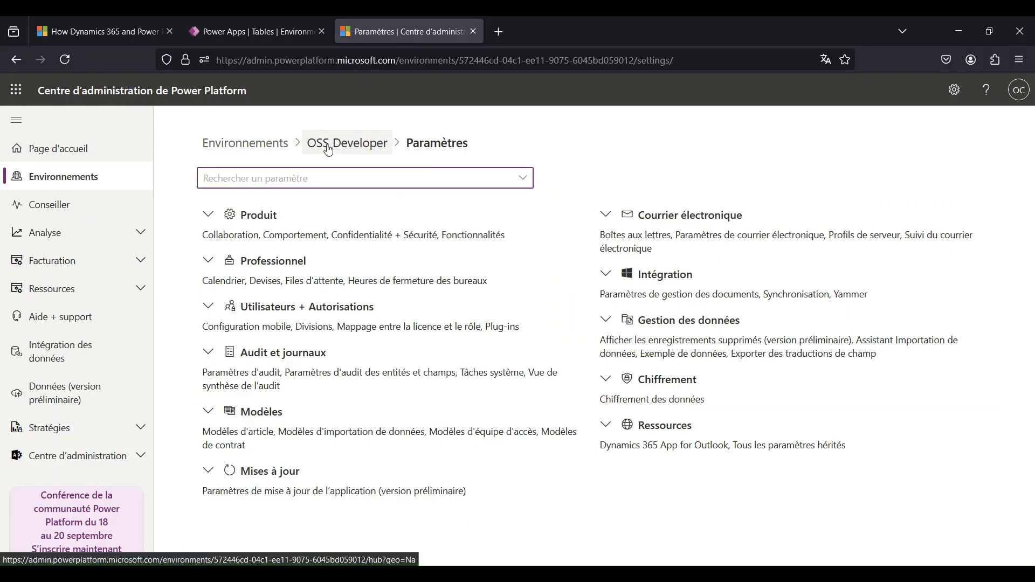
{"action": "left_click", "coordinate": [286, 356]}
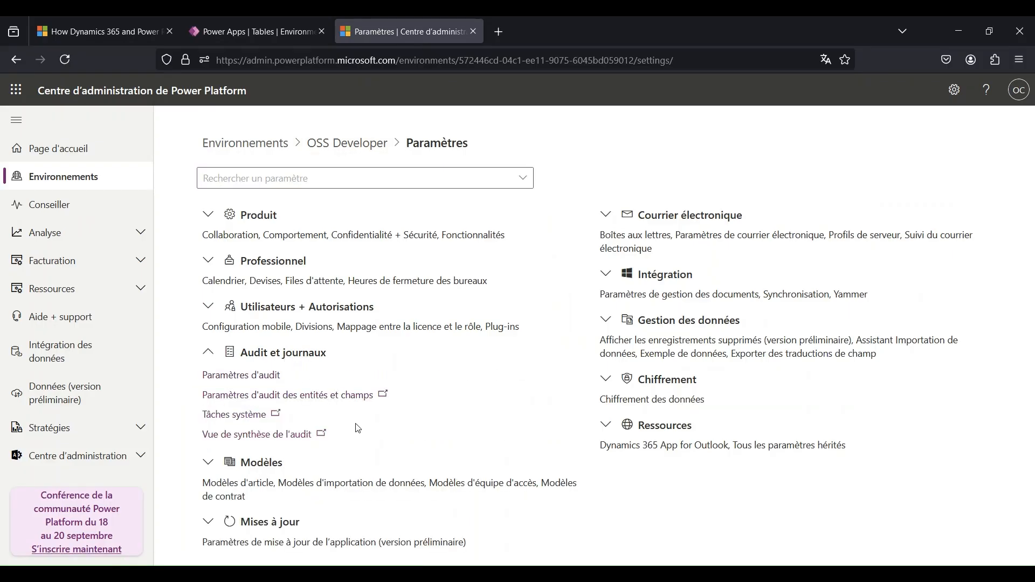
{"action": "left_click", "coordinate": [258, 436]}
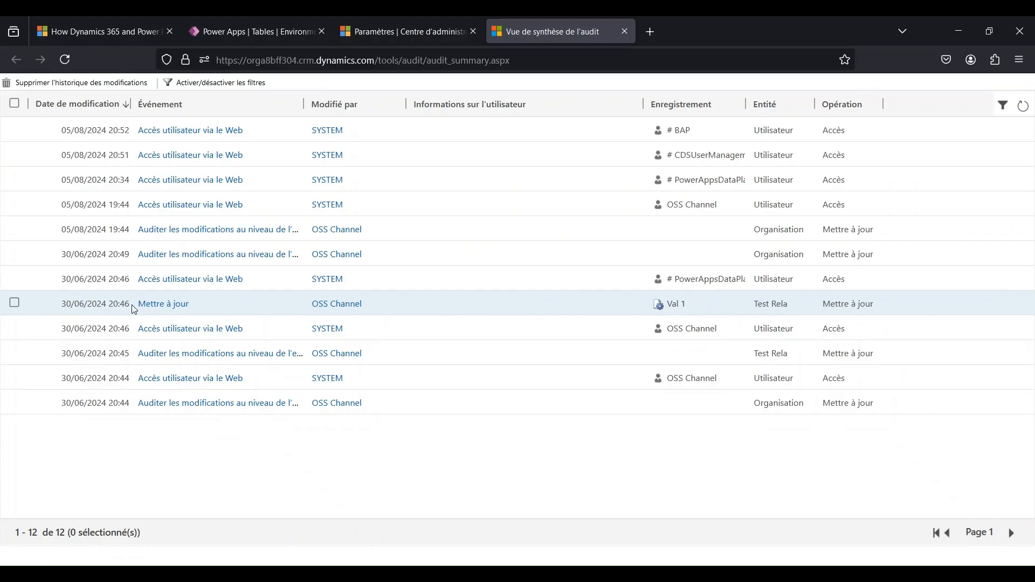
{"action": "left_click", "coordinate": [168, 307]}
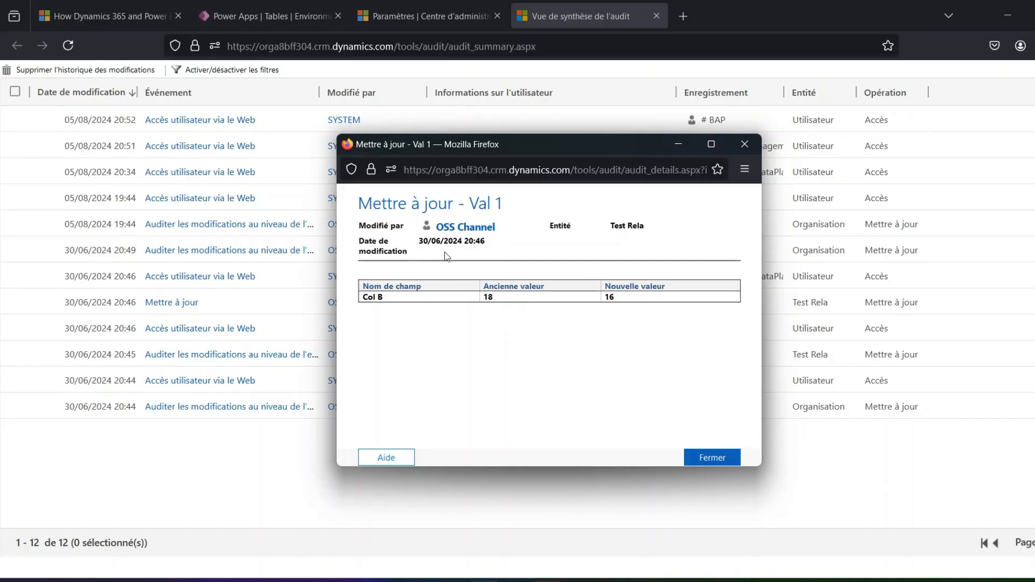
{"action": "left_click", "coordinate": [712, 458]}
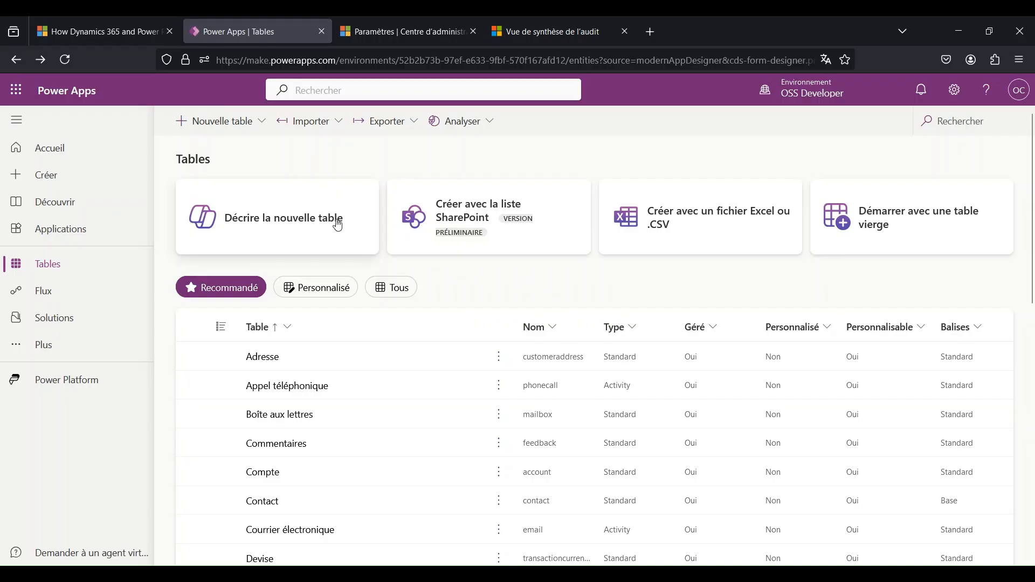
{"action": "left_click", "coordinate": [249, 124]}
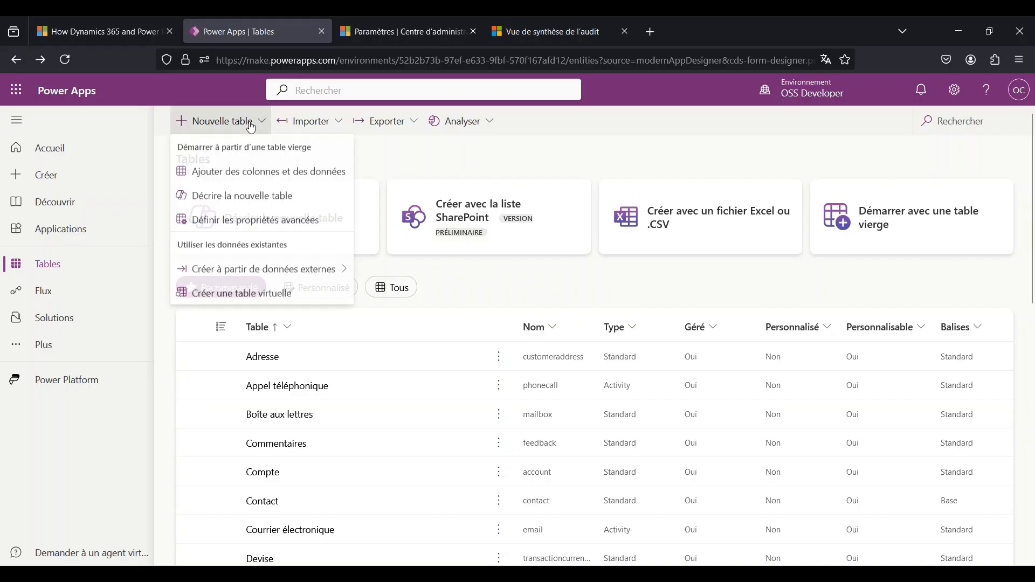
{"action": "left_click", "coordinate": [280, 177]}
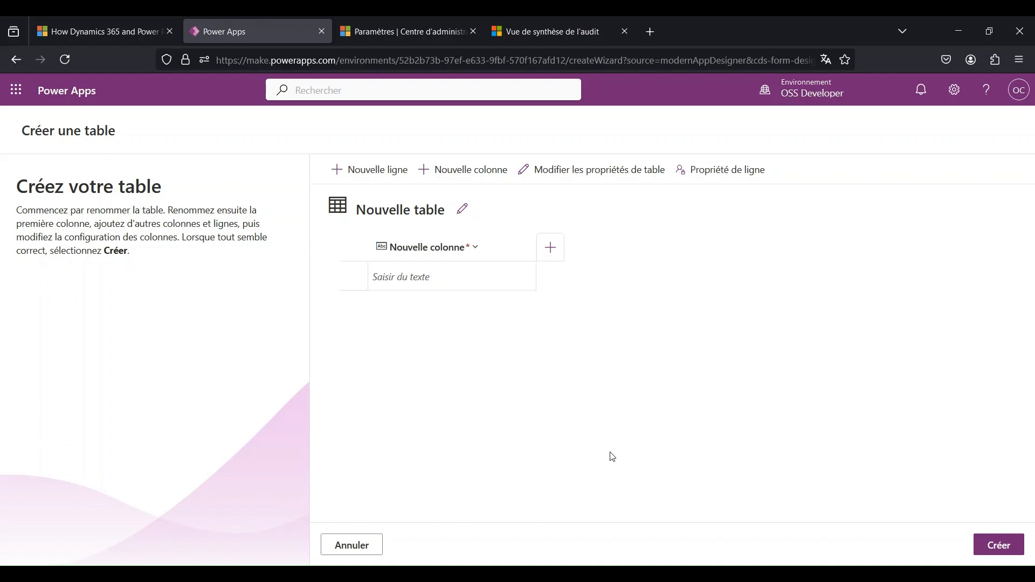
{"action": "left_click", "coordinate": [361, 278]}
{"action": "left_click", "coordinate": [25, 67]}
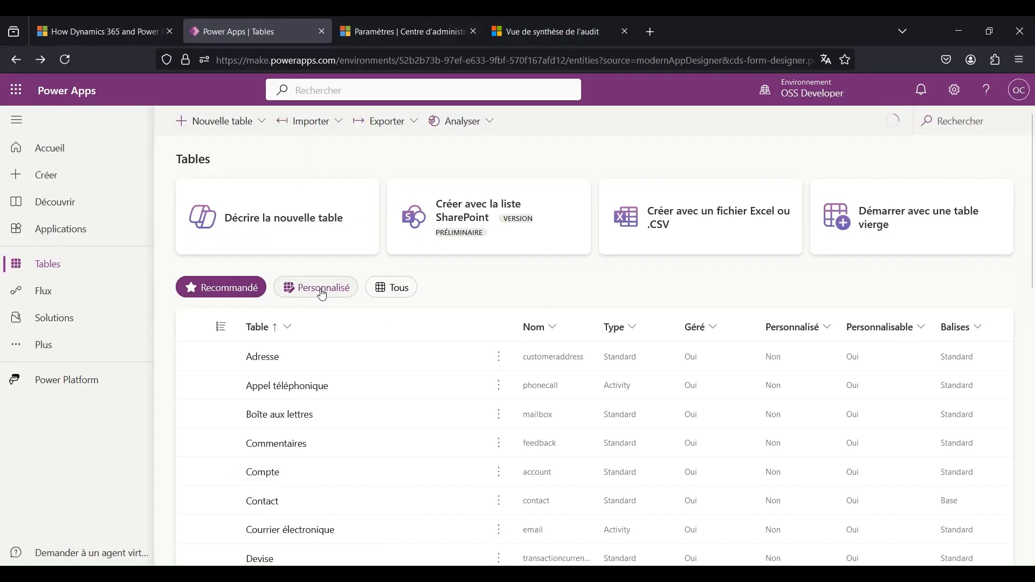
- Search the tables for "test", open the Test table and display its columns
{"action": "left_click", "coordinate": [960, 121]}
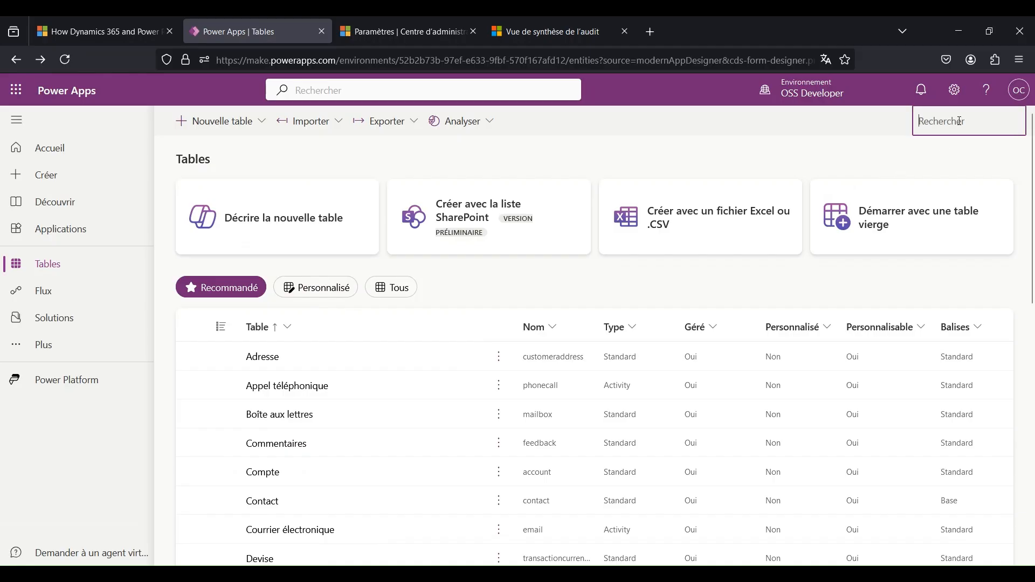
{"action": "type", "text": "test"}
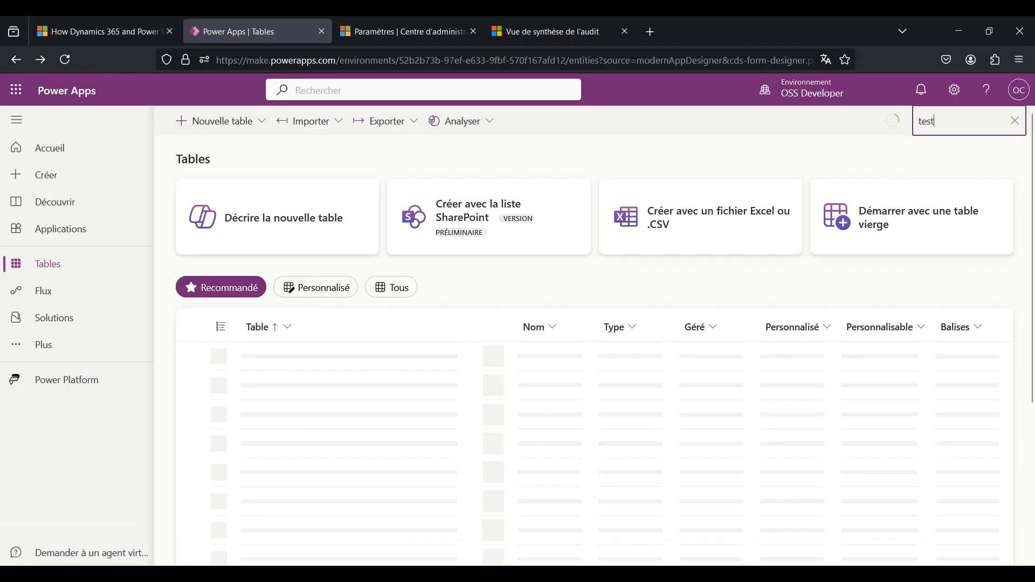
{"action": "left_click", "coordinate": [254, 358]}
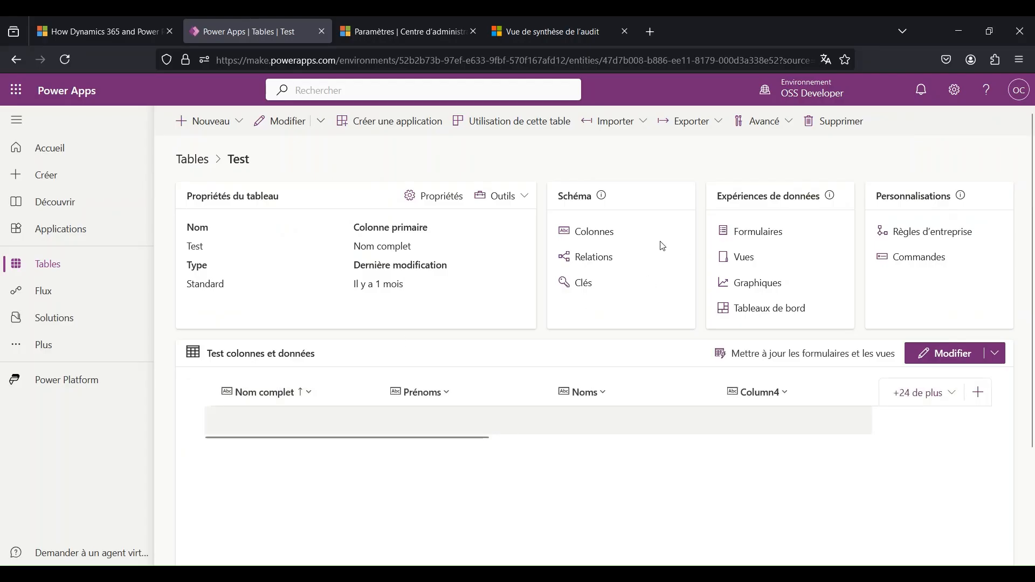
{"action": "left_click", "coordinate": [590, 234]}
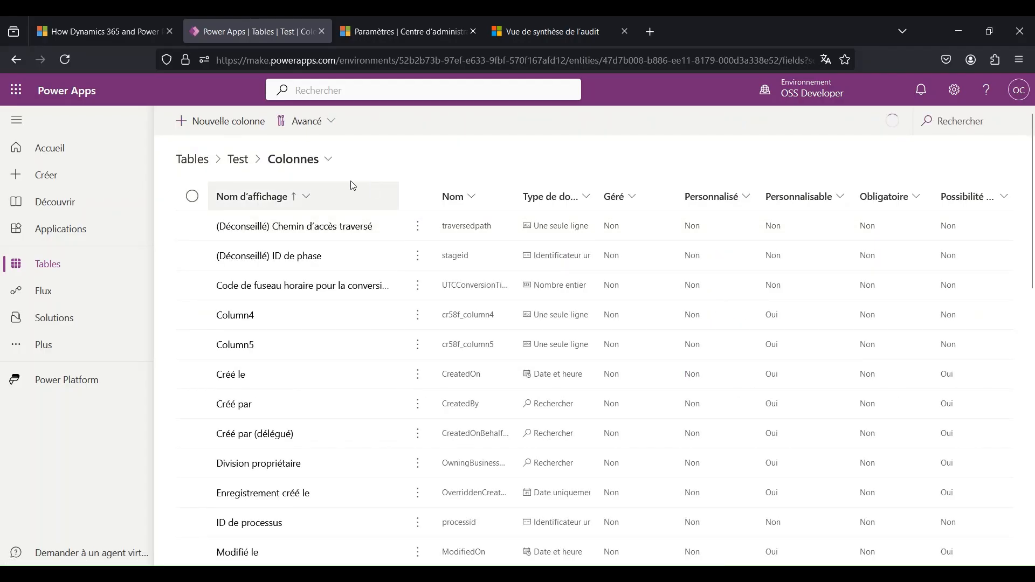
- Start a new column in the Test table and examine the Nombre, Date et heure and Rechercher data type variants
{"action": "left_click", "coordinate": [219, 120]}
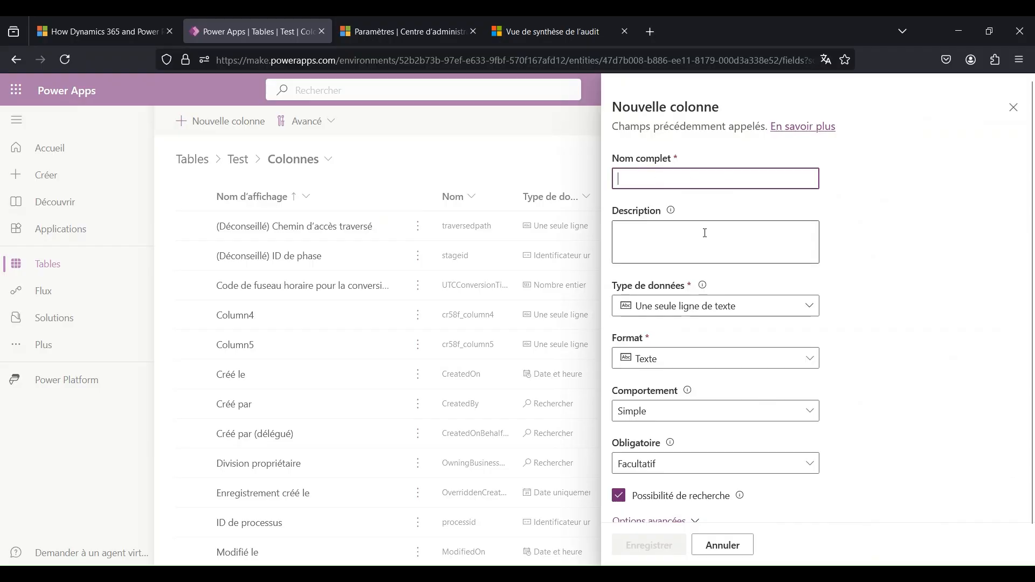
{"action": "left_click", "coordinate": [744, 315]}
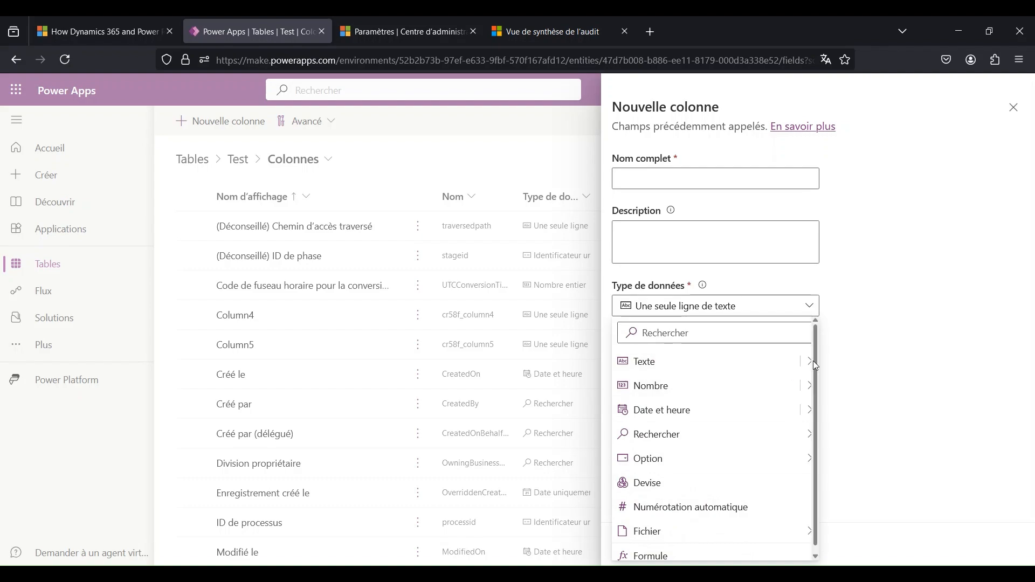
{"action": "mouse_move", "coordinate": [811, 367]}
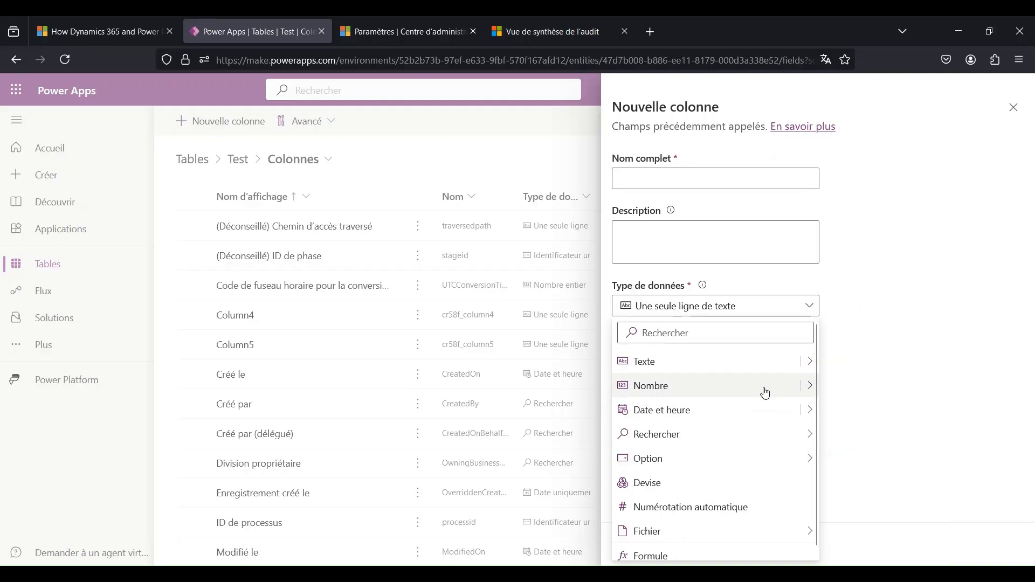
{"action": "mouse_move", "coordinate": [809, 391]}
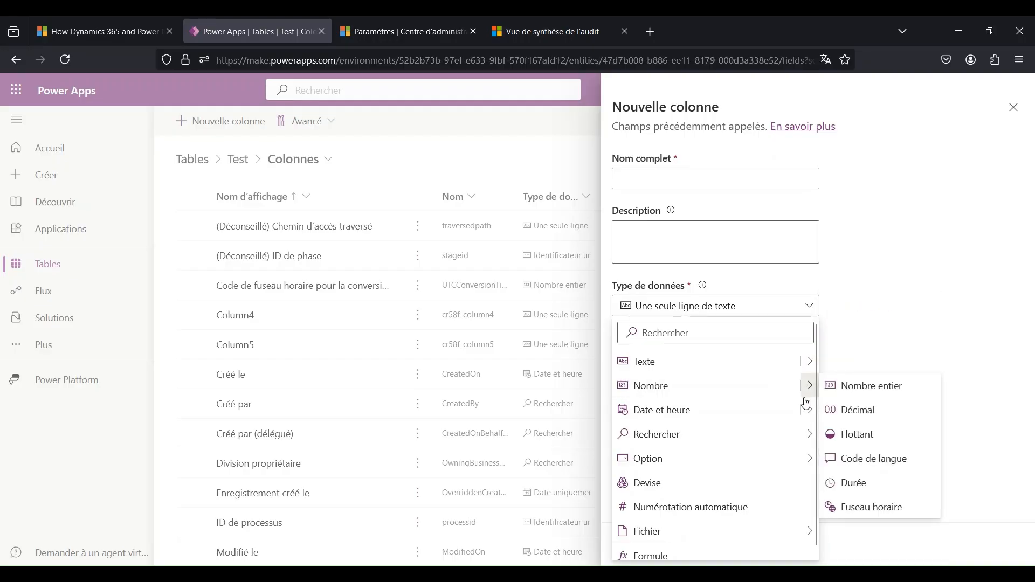
{"action": "mouse_move", "coordinate": [799, 416]}
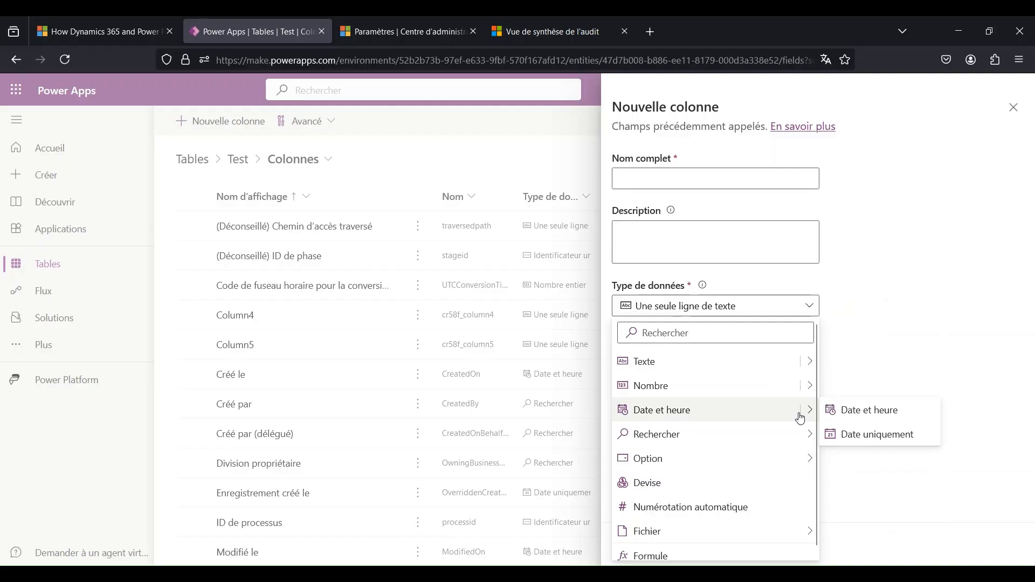
{"action": "mouse_move", "coordinate": [802, 439]}
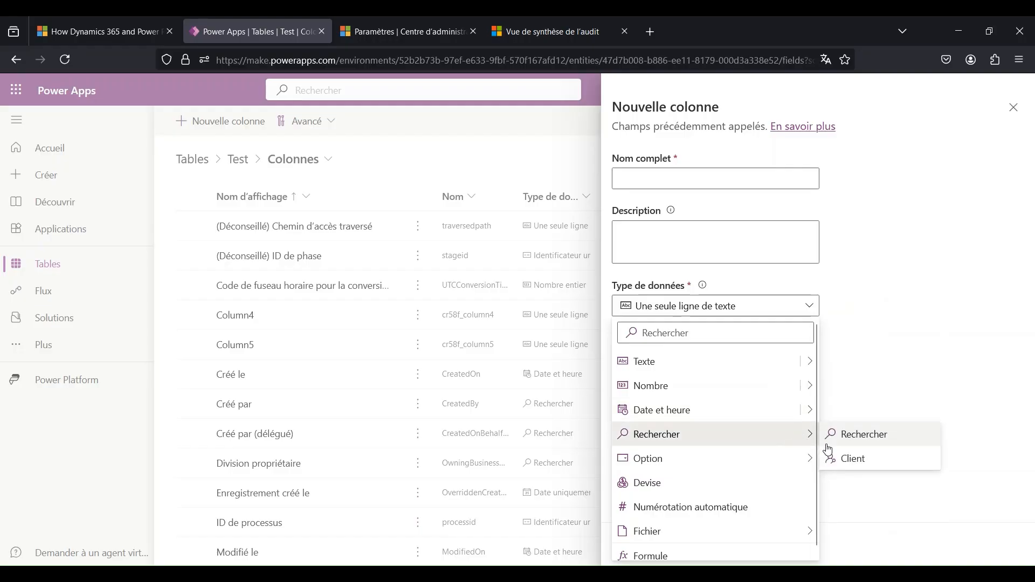
- Set the new column's data type to Rechercher and browse the tables available as Table associée
{"action": "left_click", "coordinate": [864, 441]}
{"action": "left_click", "coordinate": [696, 439]}
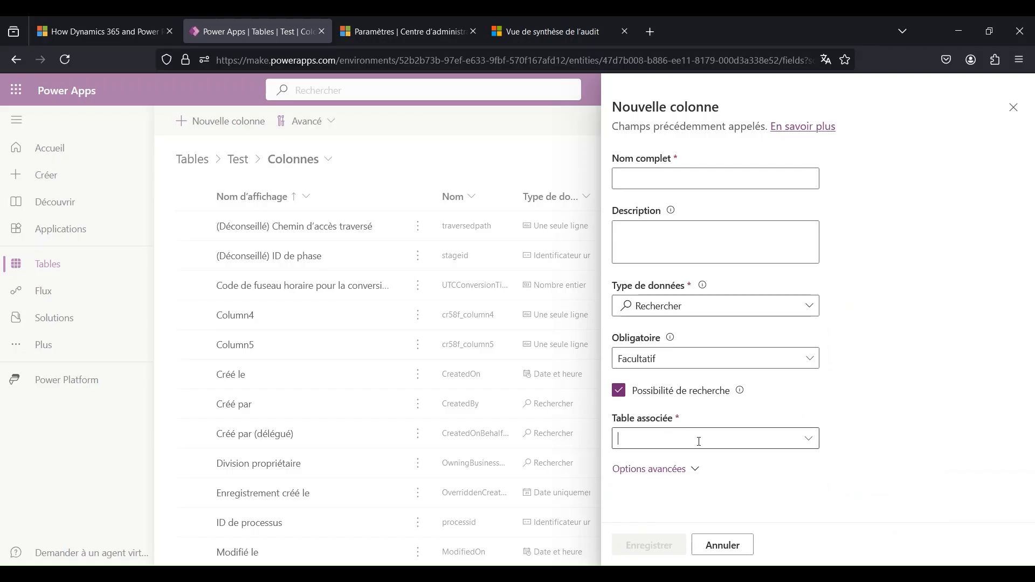
{"action": "left_click", "coordinate": [813, 439]}
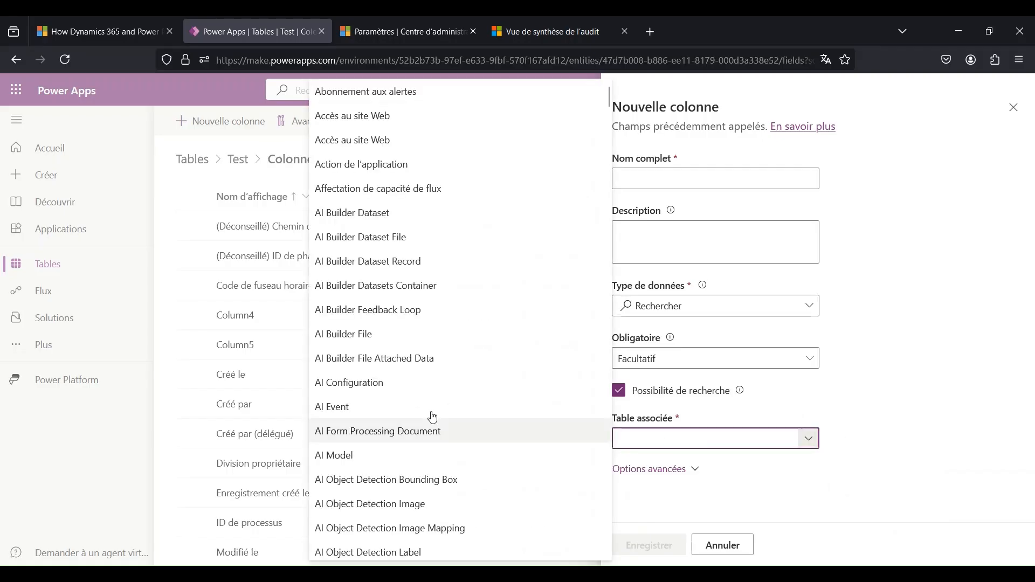
{"action": "scroll", "coordinate": [426, 410], "scroll_direction": "down", "scroll_amount": 6}
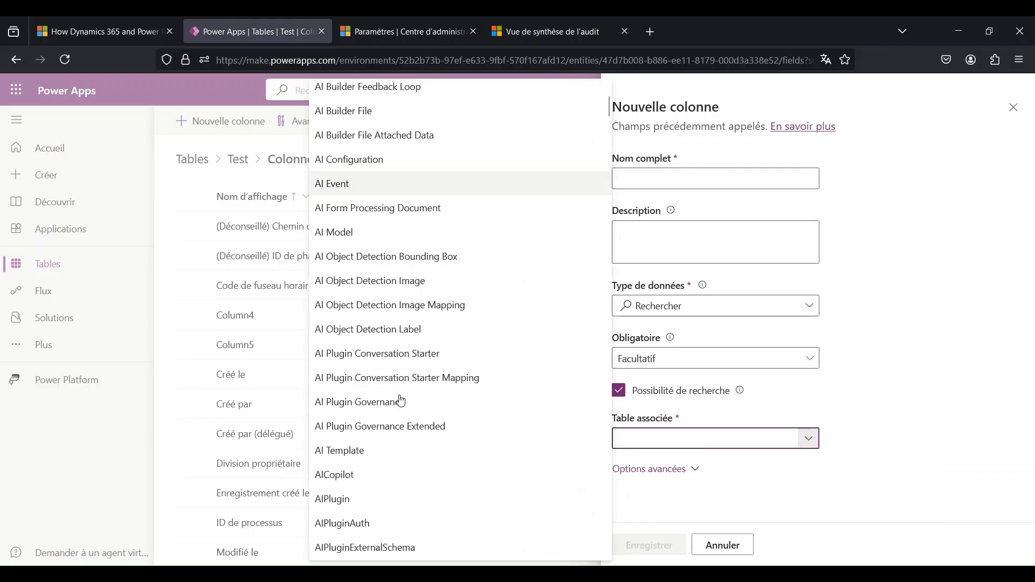
- Change the column's data type to Option and browse the global choices it can synchronise with
{"action": "left_click", "coordinate": [750, 317]}
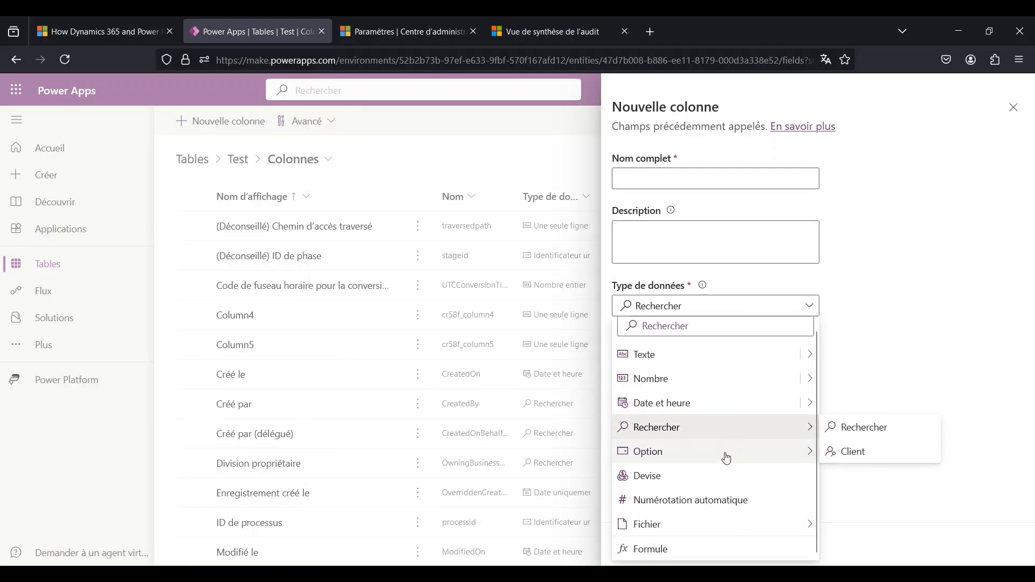
{"action": "mouse_move", "coordinate": [726, 458]}
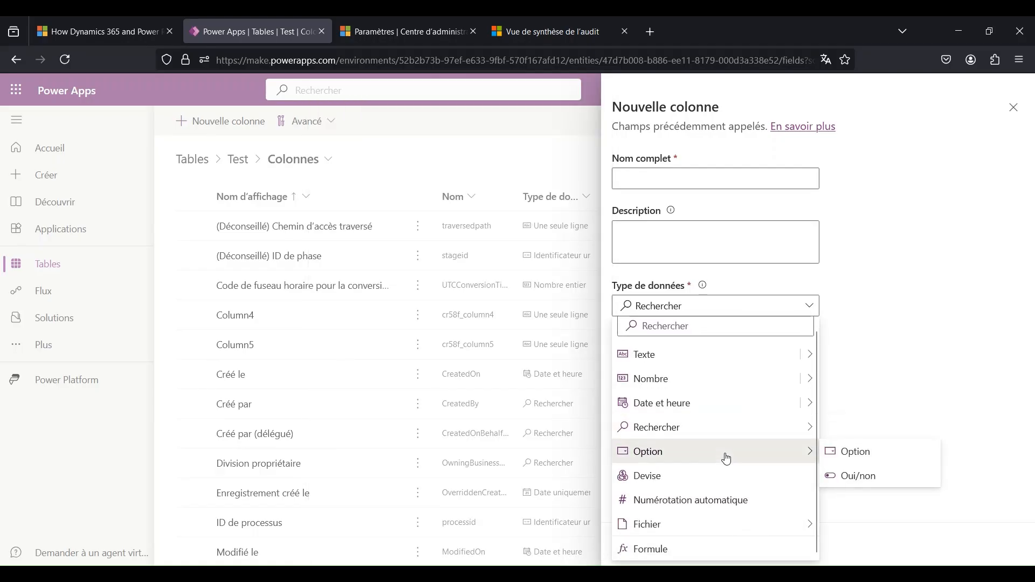
{"action": "left_click", "coordinate": [866, 455]}
{"action": "scroll", "coordinate": [818, 398], "scroll_direction": "down", "scroll_amount": 5}
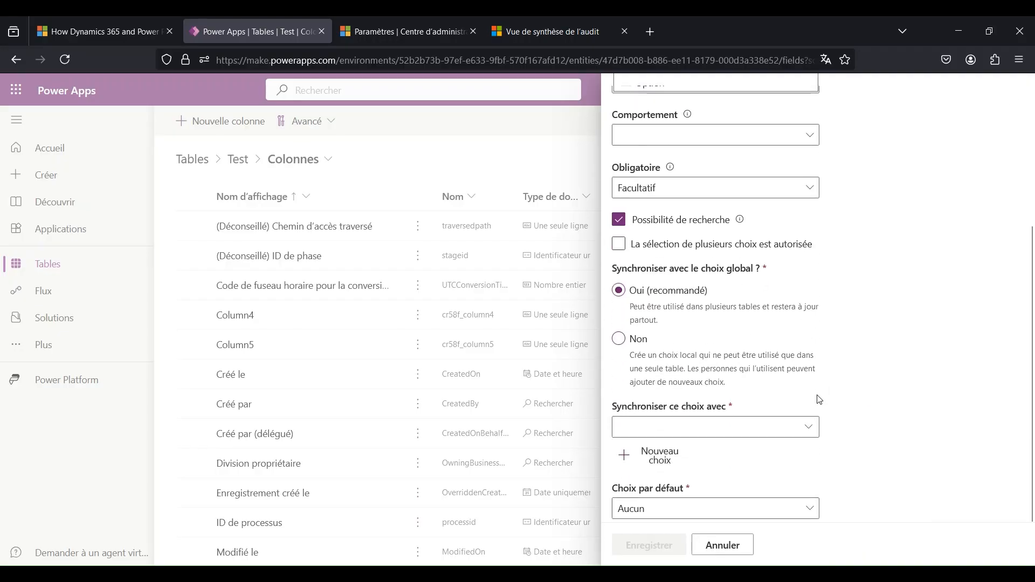
{"action": "scroll", "coordinate": [776, 393], "scroll_direction": "down", "scroll_amount": 1}
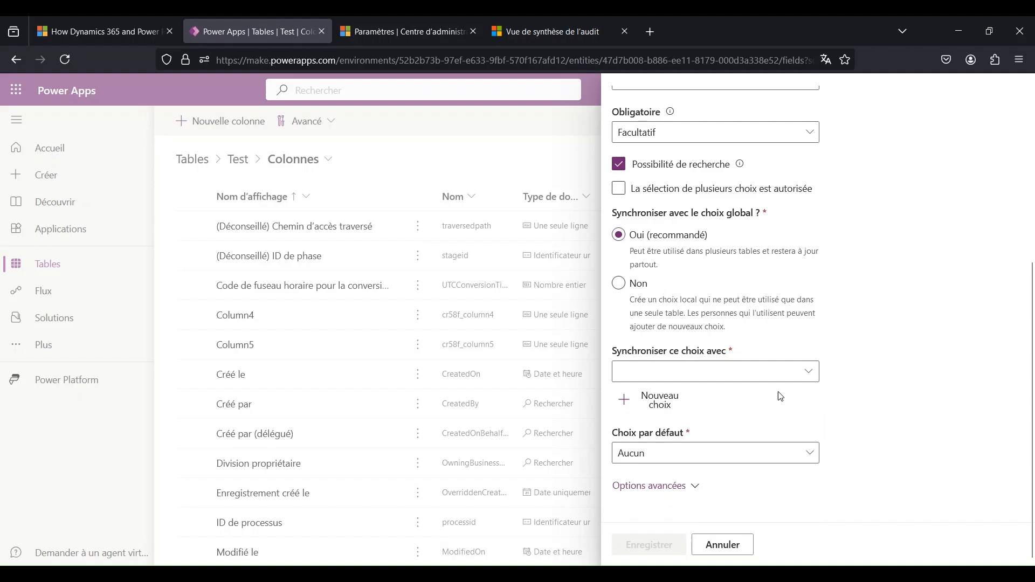
{"action": "left_click", "coordinate": [810, 373]}
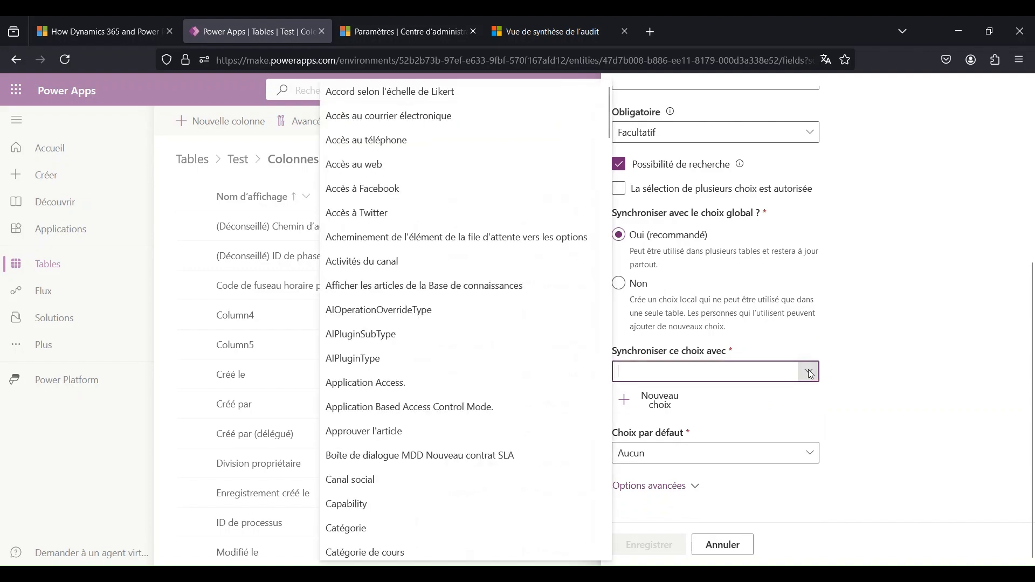
{"action": "mouse_move", "coordinate": [514, 366]}
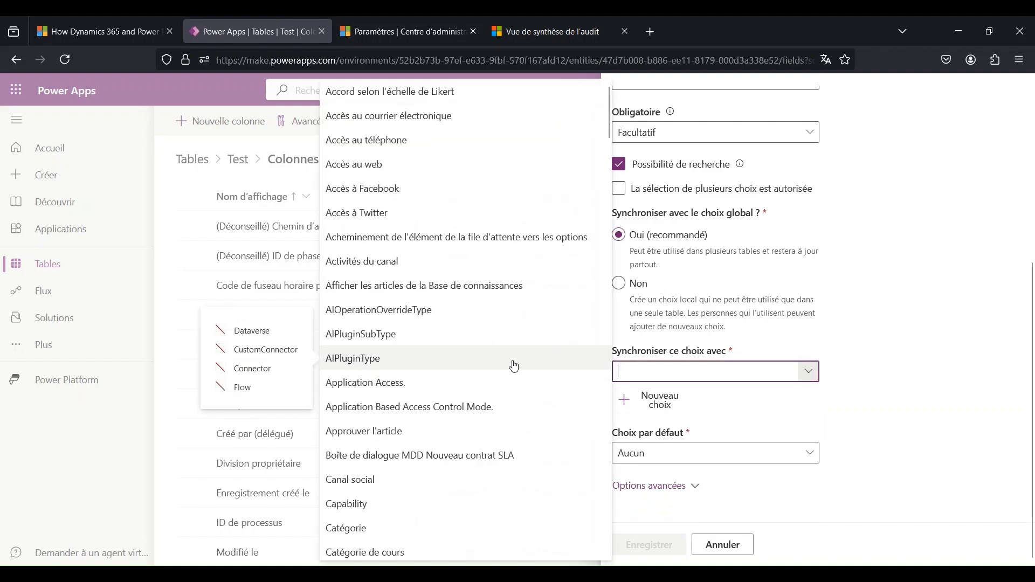
{"action": "scroll", "coordinate": [512, 366], "scroll_direction": "down", "scroll_amount": 3}
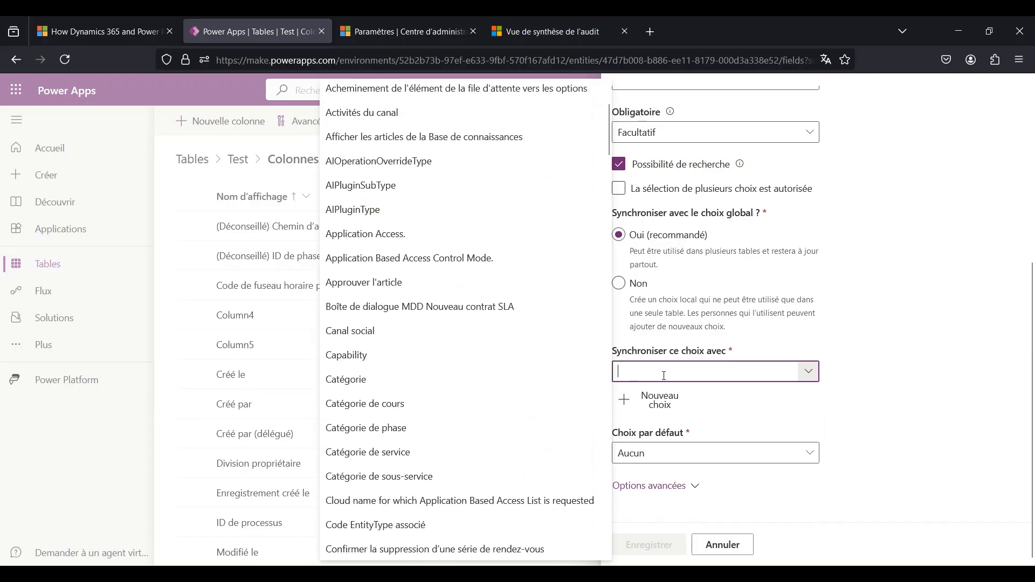
- Find "jour" among the global choices, synchronise with Jour(s) de cours, and inspect its options without saving changes
{"action": "type", "text": "jour"}
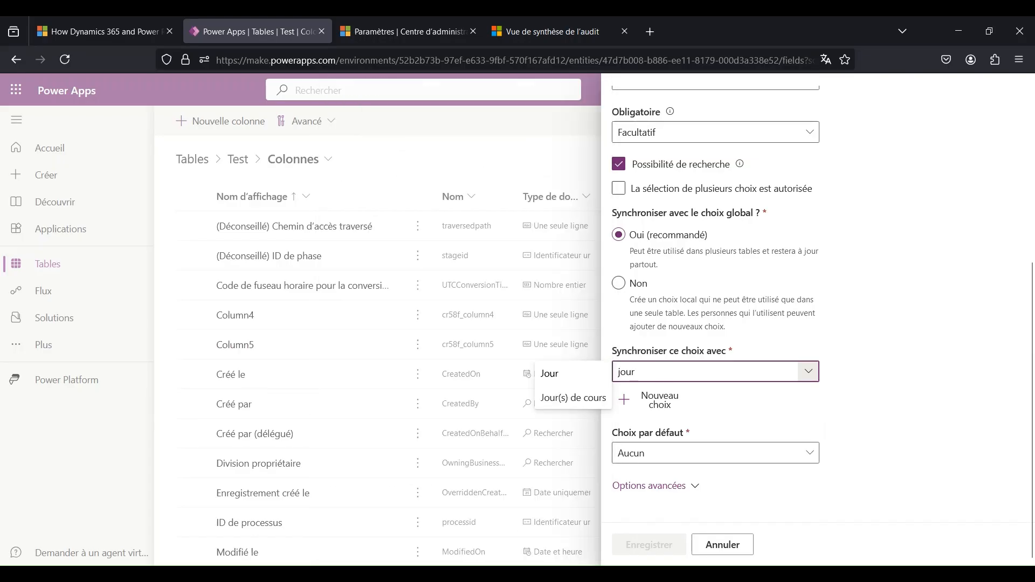
{"action": "left_click", "coordinate": [571, 398]}
{"action": "left_click", "coordinate": [659, 402]}
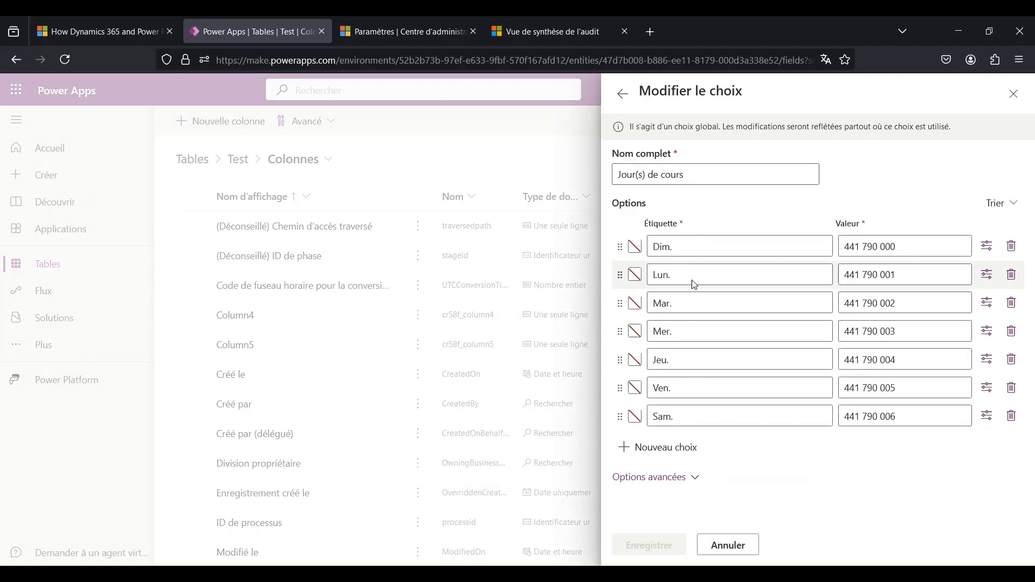
{"action": "left_click", "coordinate": [726, 545]}
- Change the data type to Numérotation automatique and review the numbering types, keeping Numéro avec préfixe de chaîne
{"action": "scroll", "coordinate": [709, 331], "scroll_direction": "up", "scroll_amount": 3}
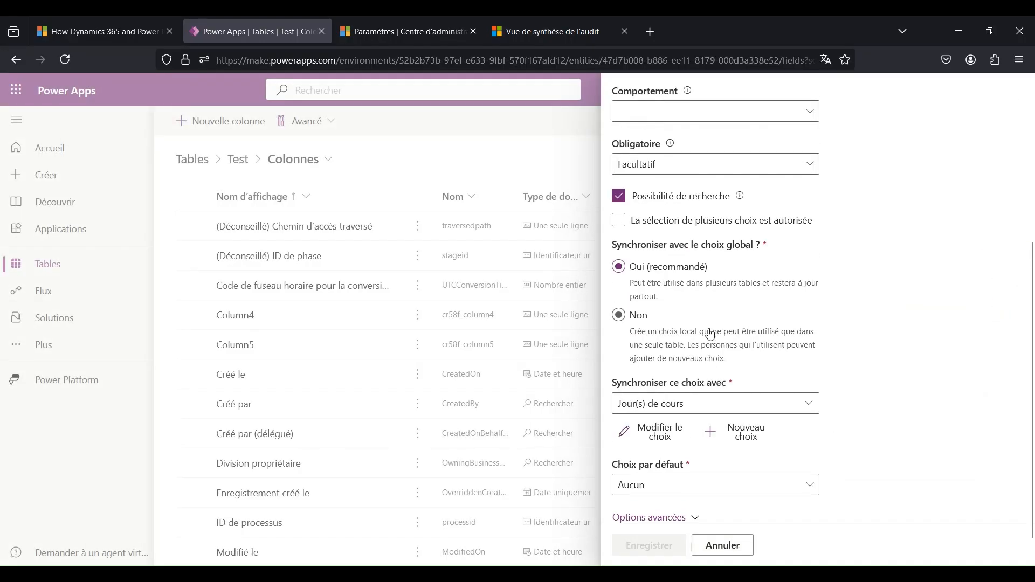
{"action": "scroll", "coordinate": [706, 322], "scroll_direction": "up", "scroll_amount": 3}
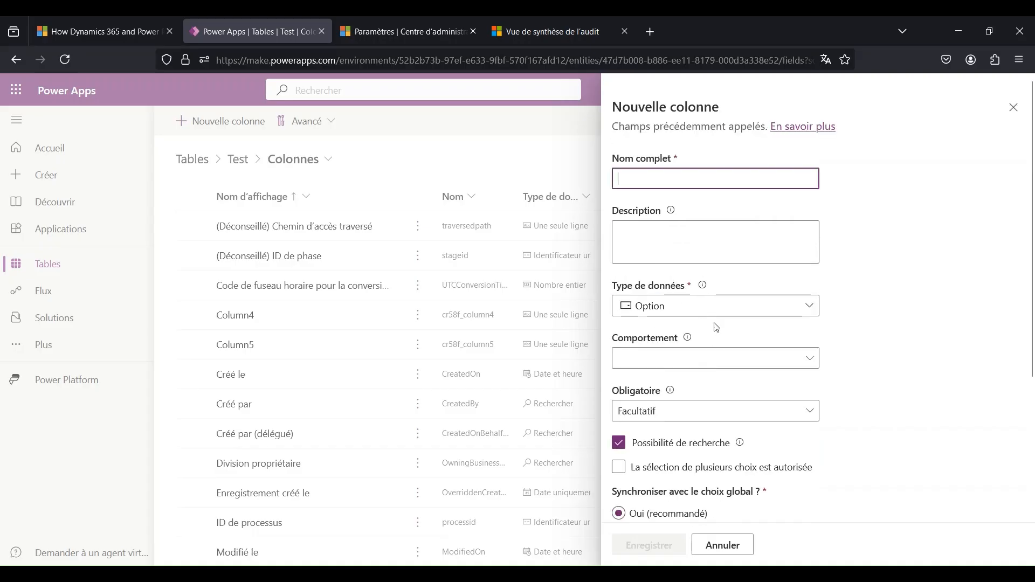
{"action": "left_click", "coordinate": [718, 306]}
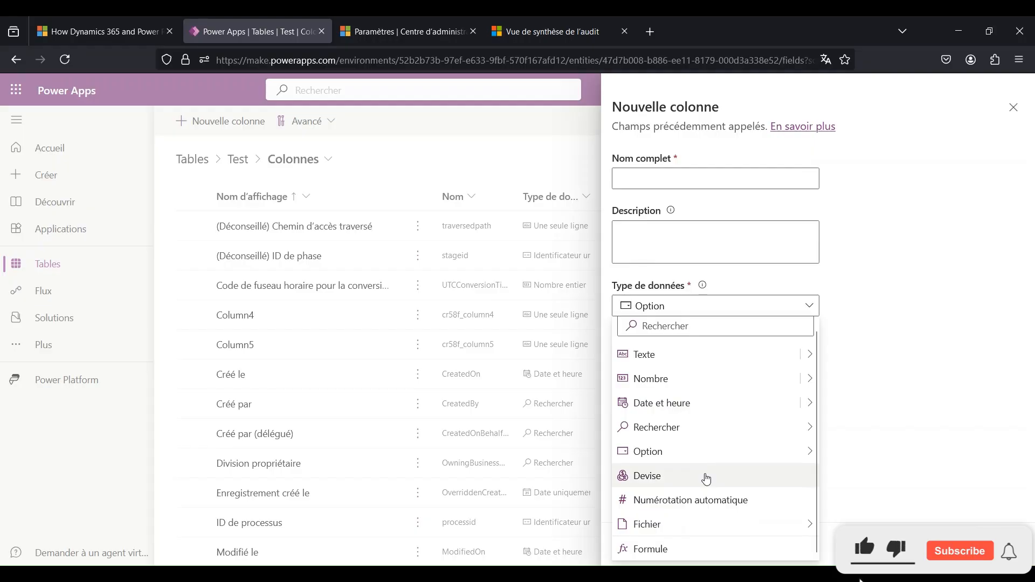
{"action": "left_click", "coordinate": [708, 500]}
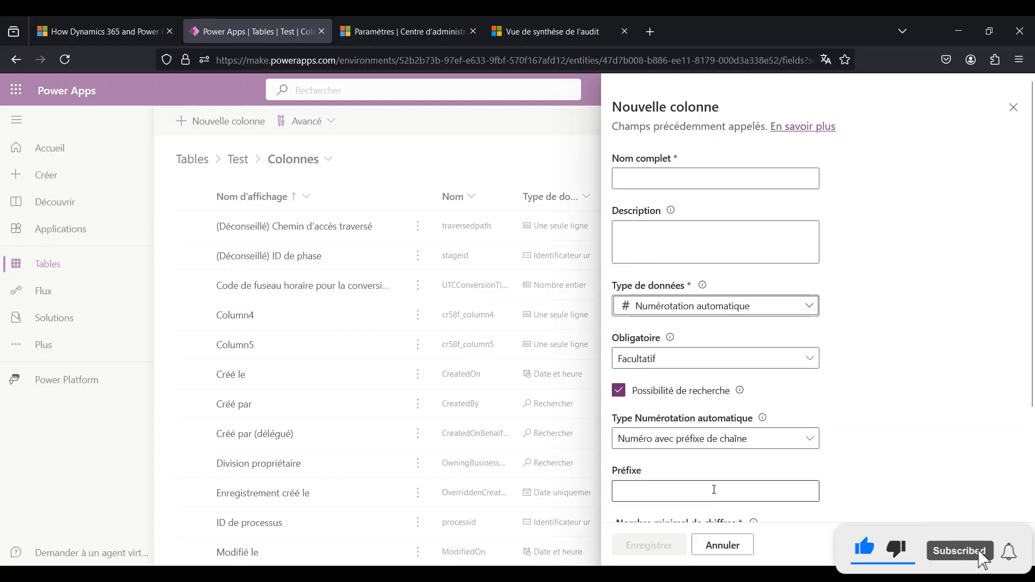
{"action": "scroll", "coordinate": [751, 450], "scroll_direction": "down", "scroll_amount": 3}
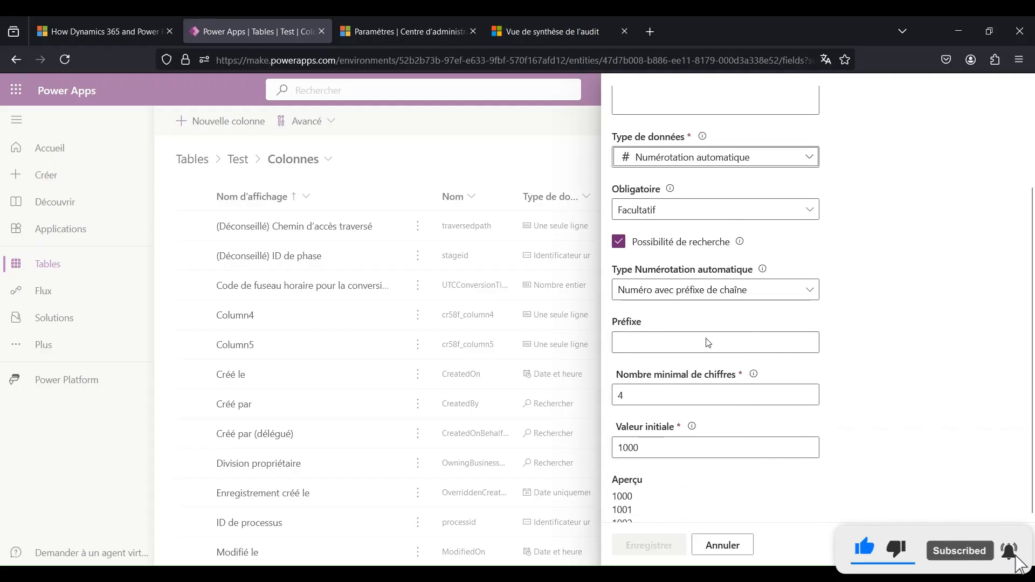
{"action": "left_click", "coordinate": [698, 295]}
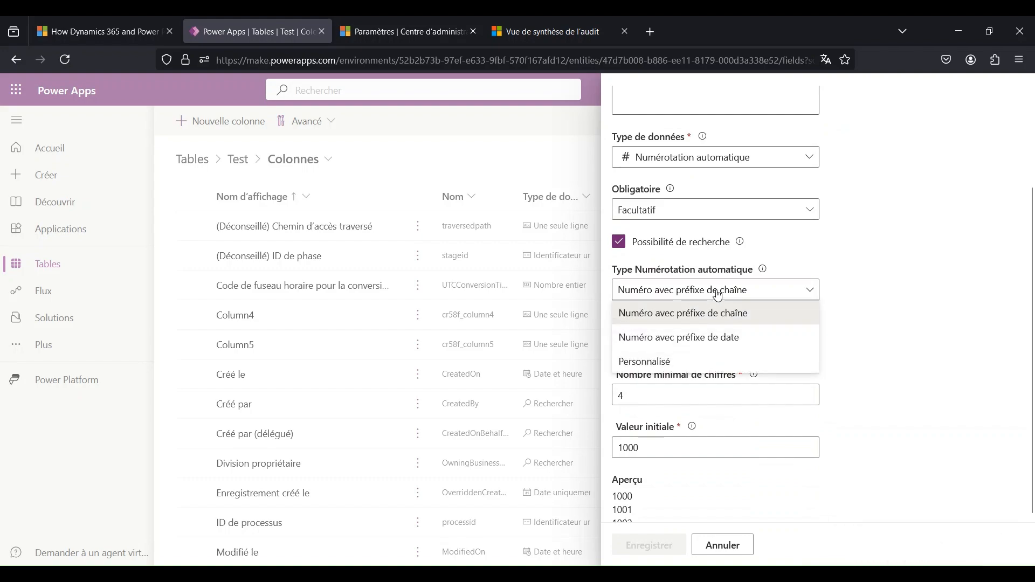
{"action": "left_click", "coordinate": [718, 294]}
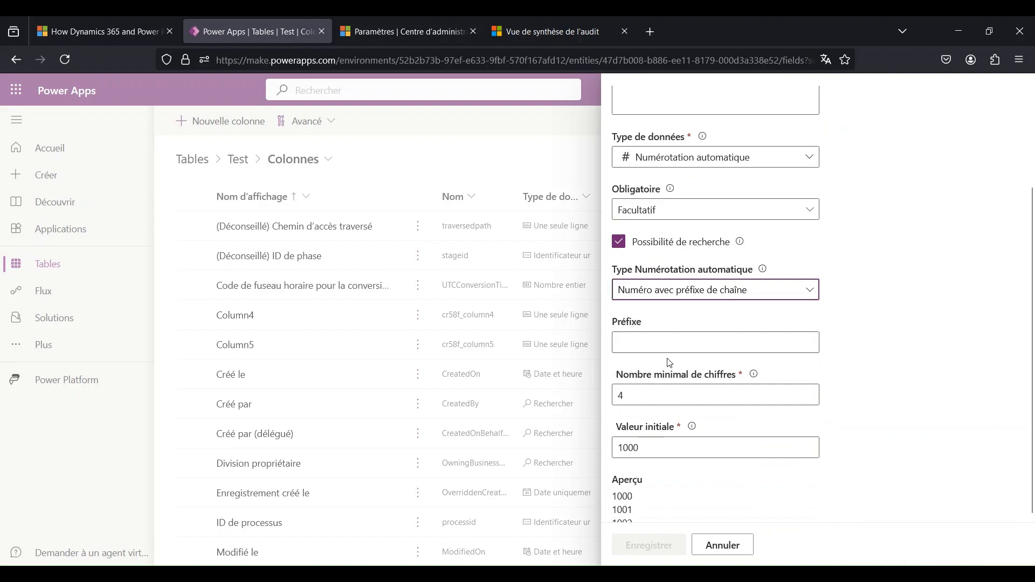
- Set the automatic numbering to prefix TE, a minimum of 5 digits and an initial value of 1
{"action": "left_click", "coordinate": [653, 342]}
{"action": "type", "text": "TE"}
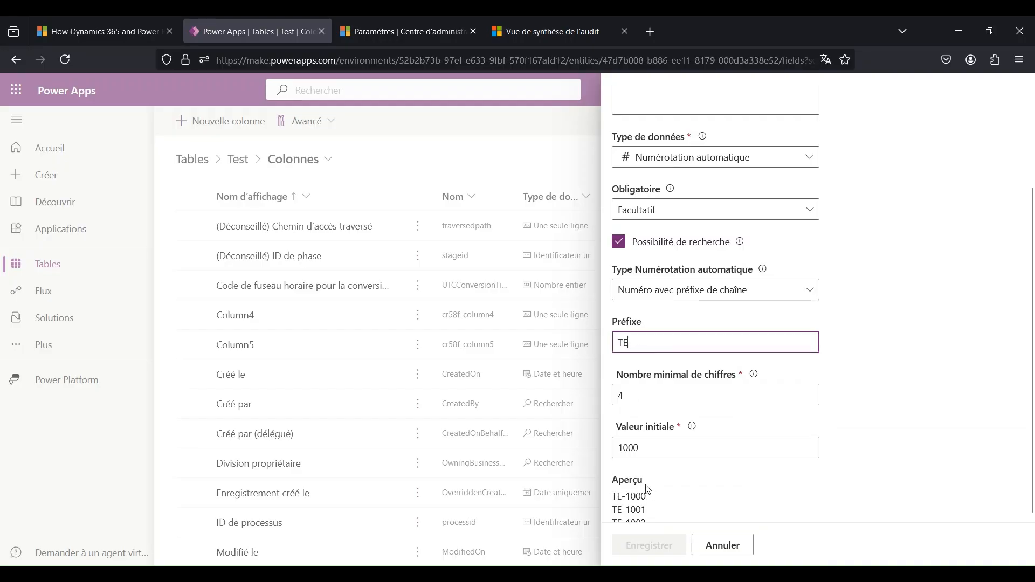
{"action": "left_click", "coordinate": [643, 386]}
{"action": "key", "text": "BackSpace"}
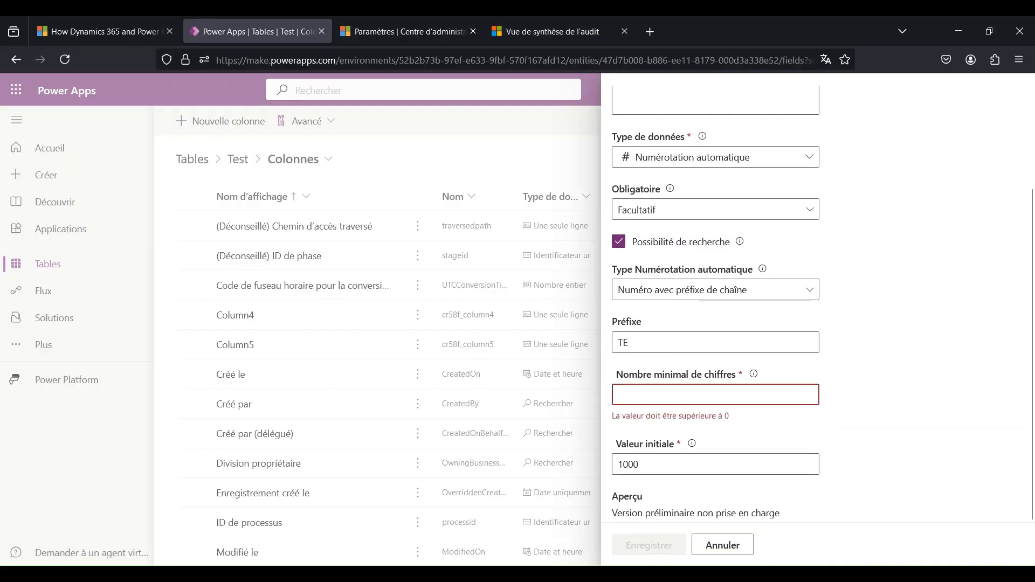
{"action": "type", "text": "5"}
{"action": "double_click", "coordinate": [630, 445]}
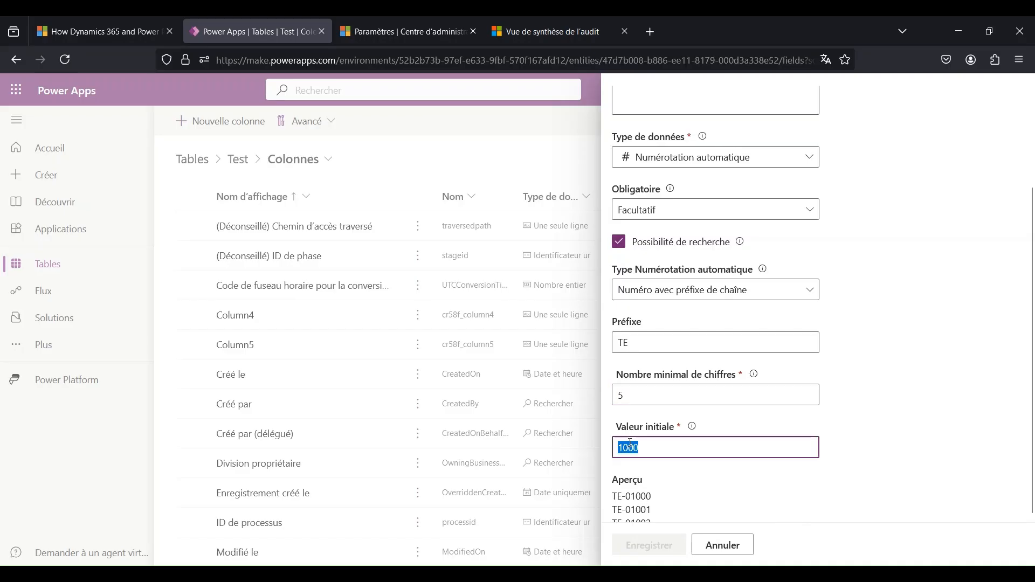
{"action": "type", "text": "1"}
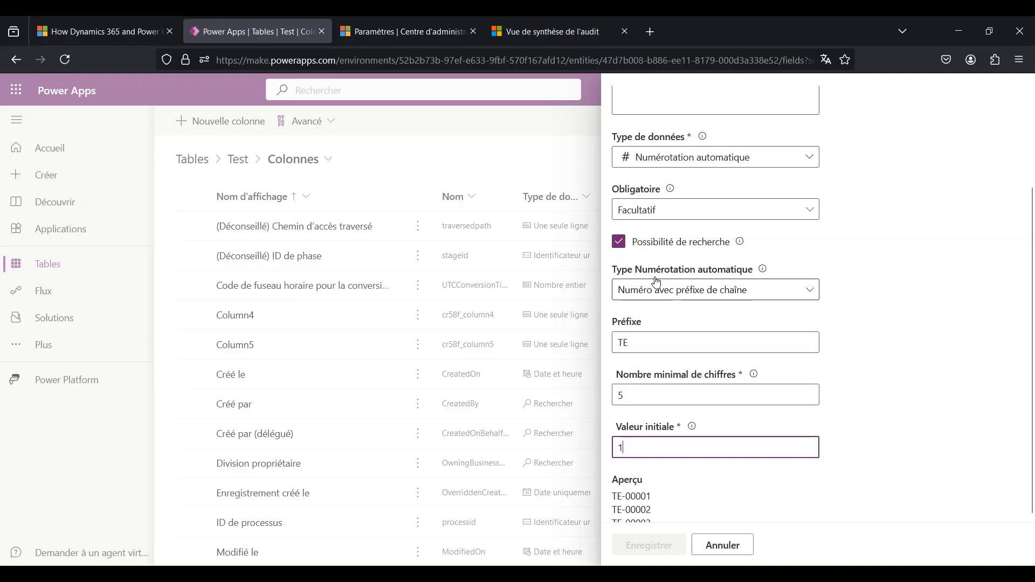
- Look at the Fichier data type variants, change the data type to Formule and enter the Sum function as the formula
{"action": "left_click", "coordinate": [683, 157]}
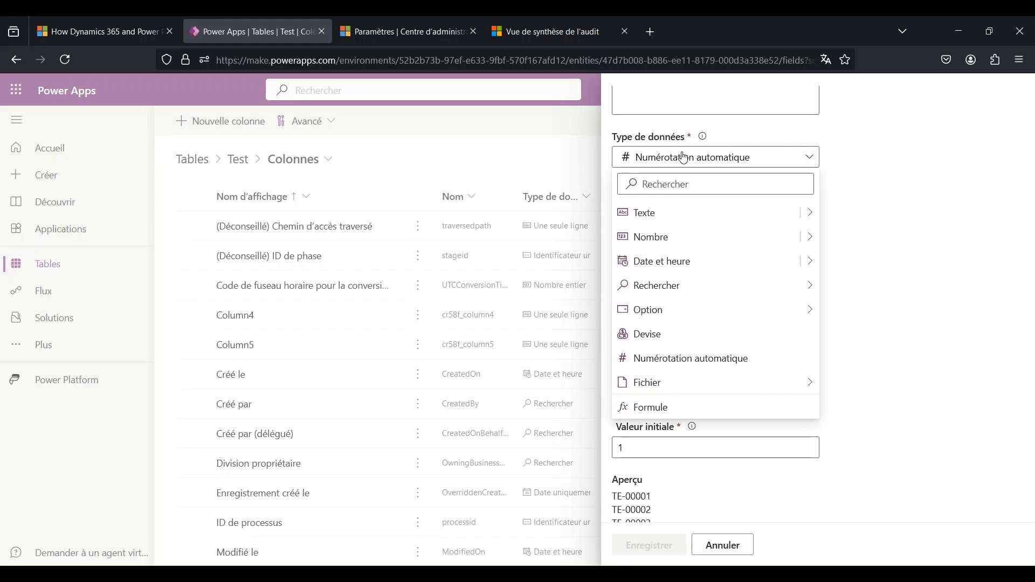
{"action": "mouse_move", "coordinate": [768, 386]}
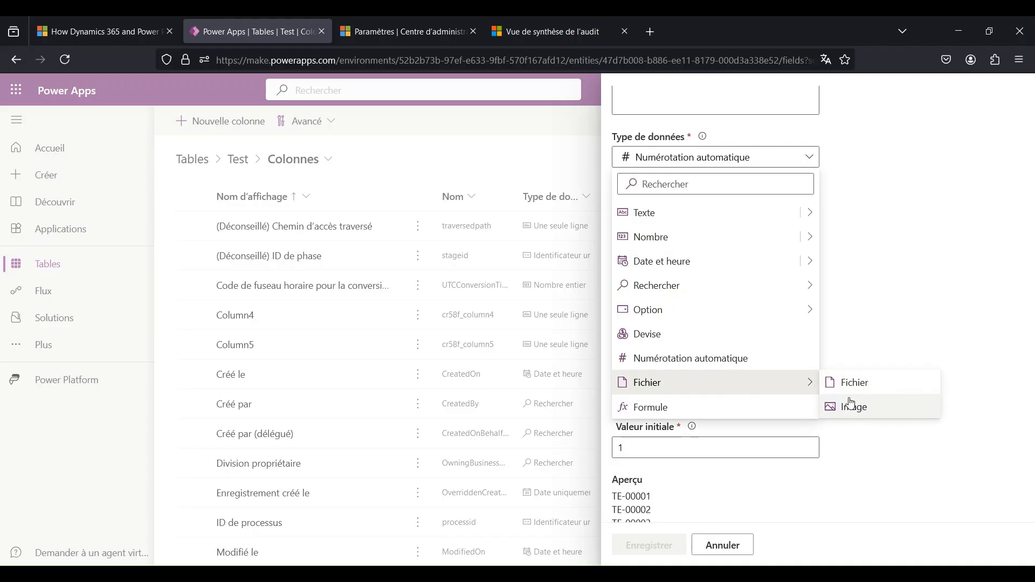
{"action": "left_click", "coordinate": [762, 409]}
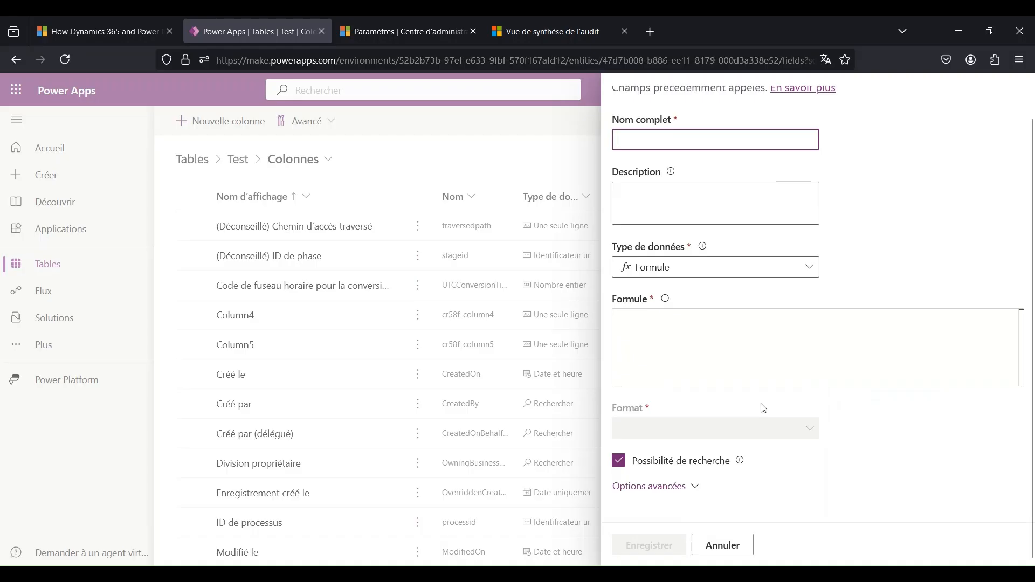
{"action": "left_click", "coordinate": [723, 336]}
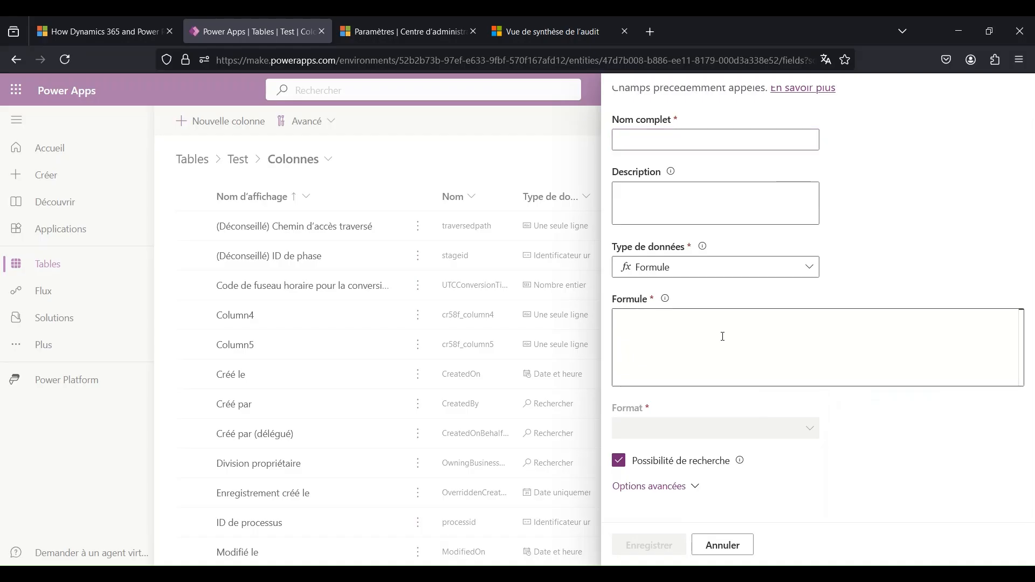
{"action": "type", "text": "sum"}
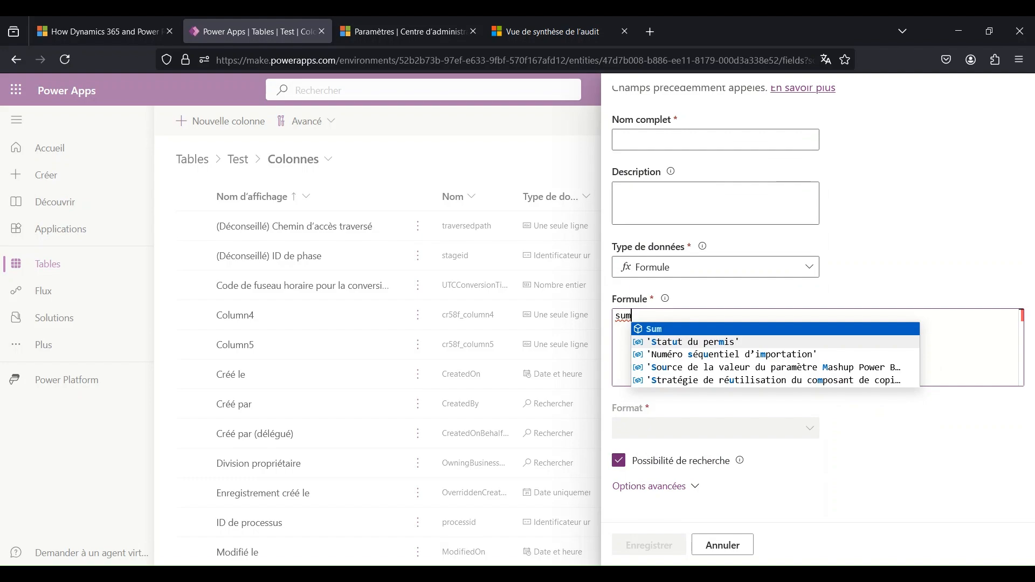
{"action": "left_click", "coordinate": [731, 329]}
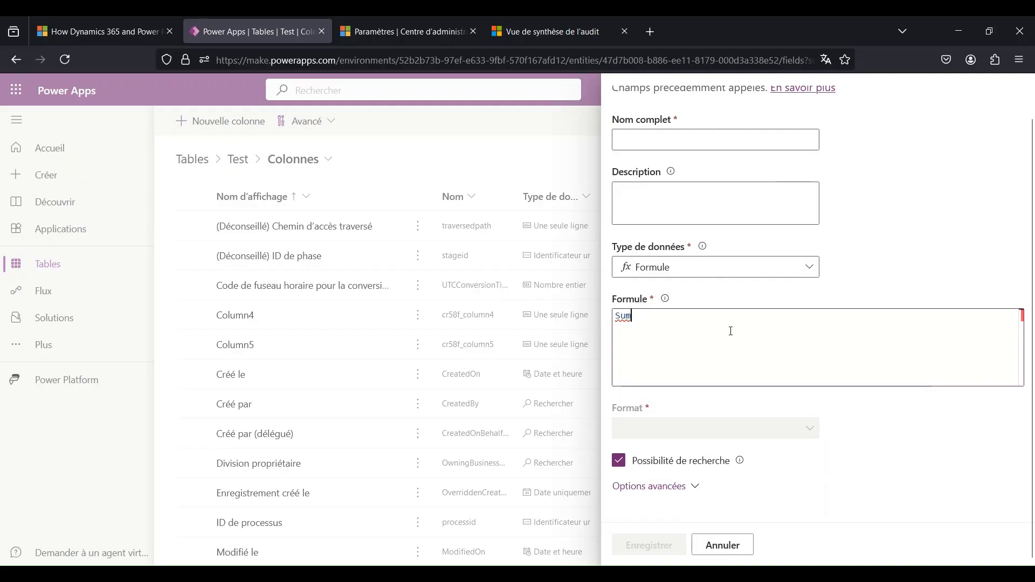
- Clear the unfinished Sum formula and change the data type to Une seule ligne de texte
{"action": "type", "text": "(c"}
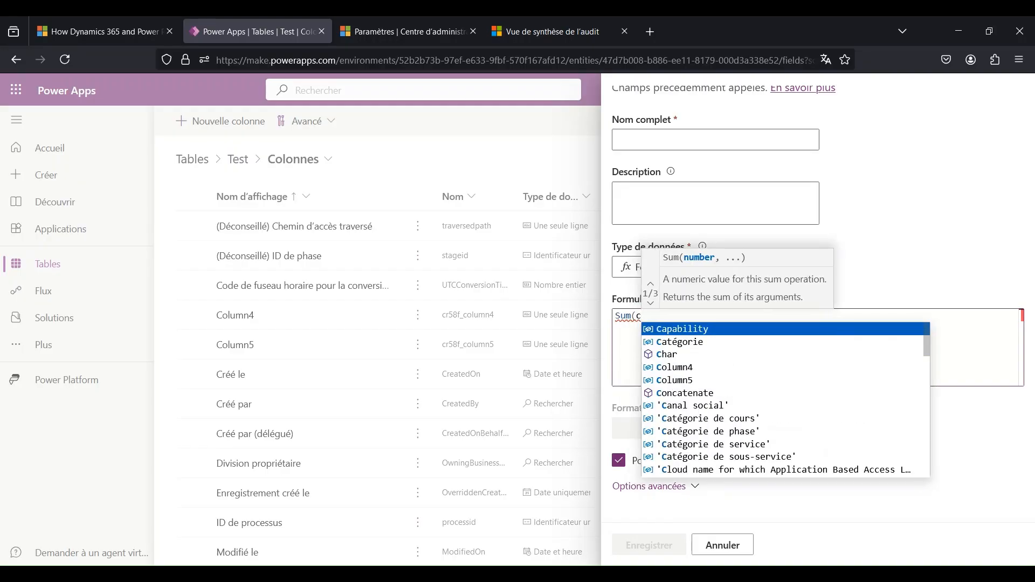
{"action": "key", "text": "ctrl+a"}
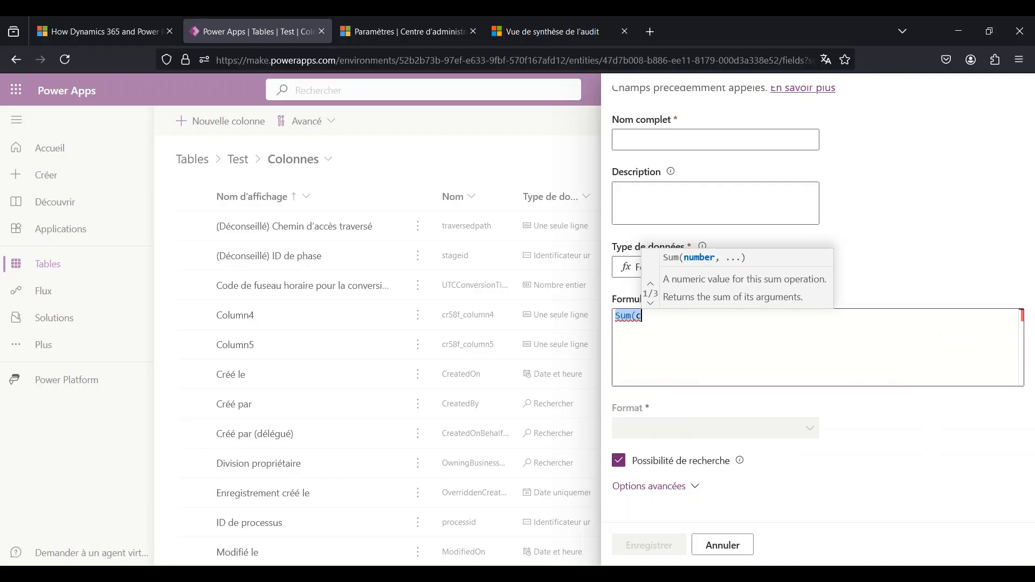
{"action": "key", "text": "BackSpace"}
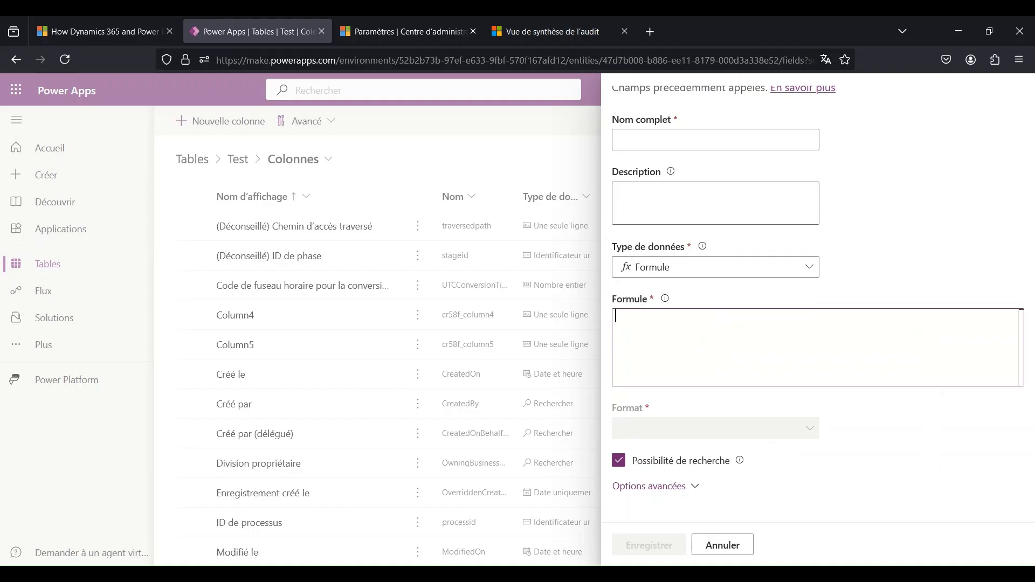
{"action": "left_click", "coordinate": [724, 267]}
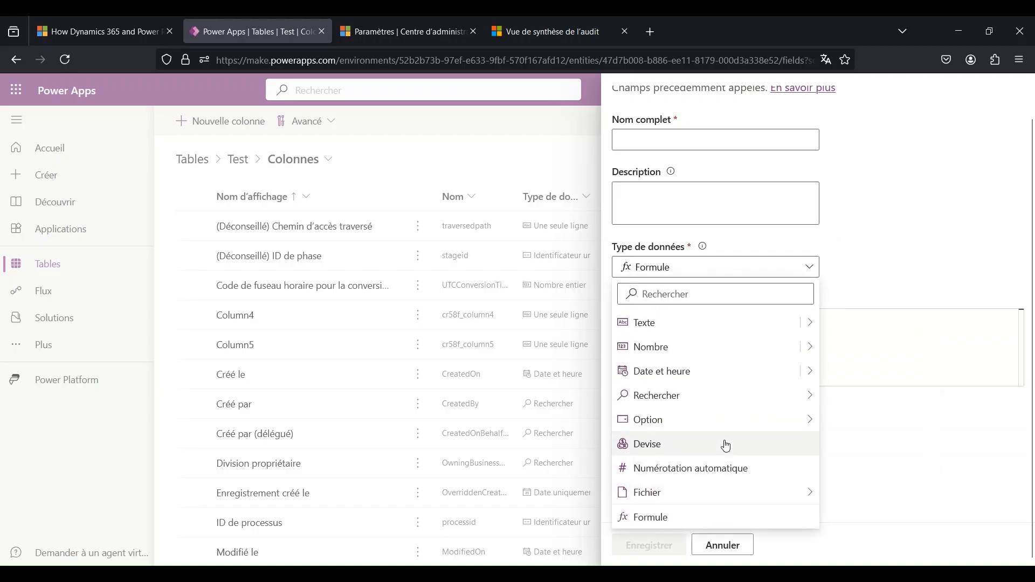
{"action": "left_click", "coordinate": [695, 322]}
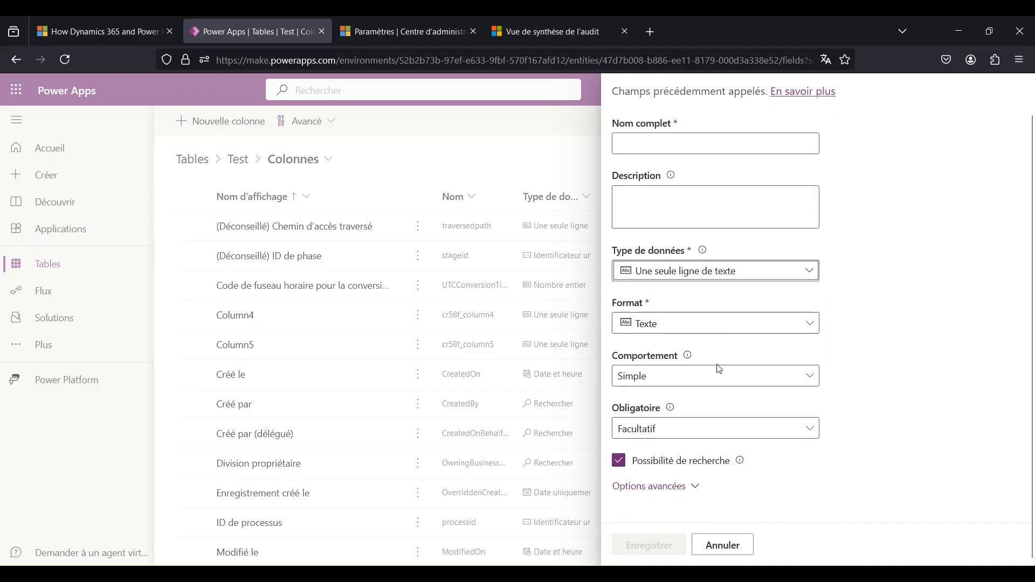
- Switch the column's behaviour to Calculé, read the notice on using the Formule type, and set it back to Simple
{"action": "left_click", "coordinate": [700, 377]}
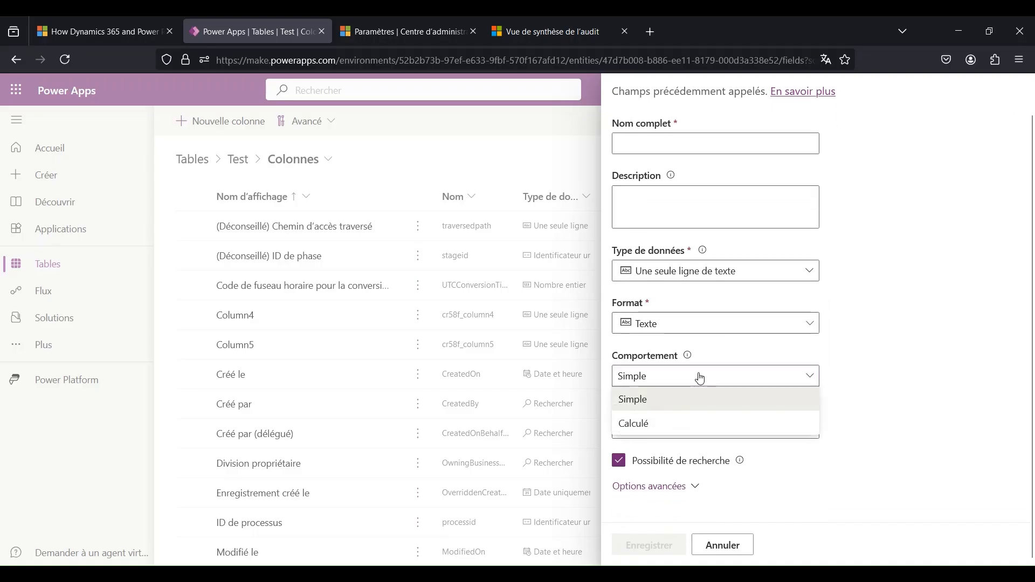
{"action": "left_click", "coordinate": [689, 426]}
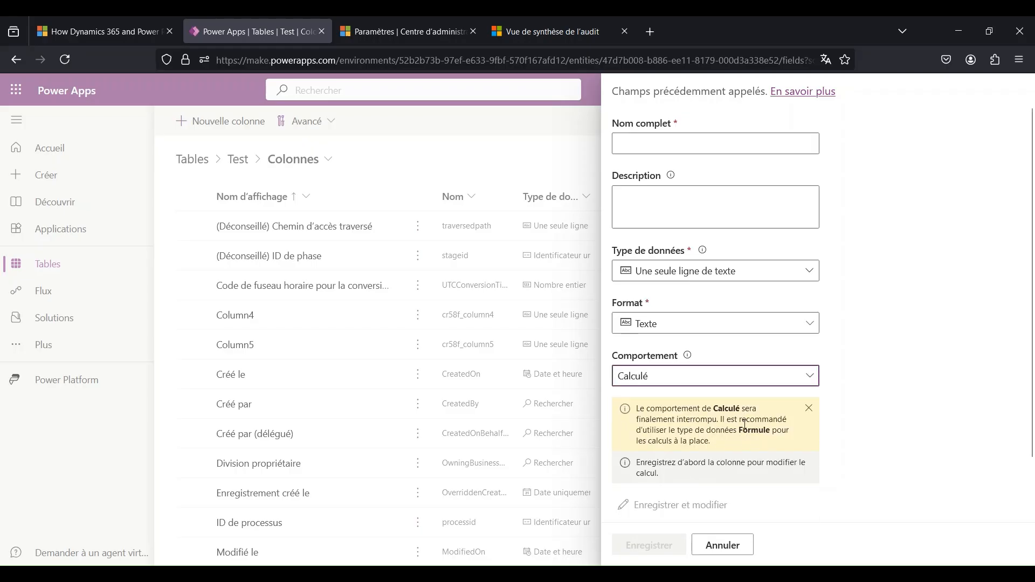
{"action": "left_click_drag", "start_coordinate": [723, 421], "coordinate": [712, 442]}
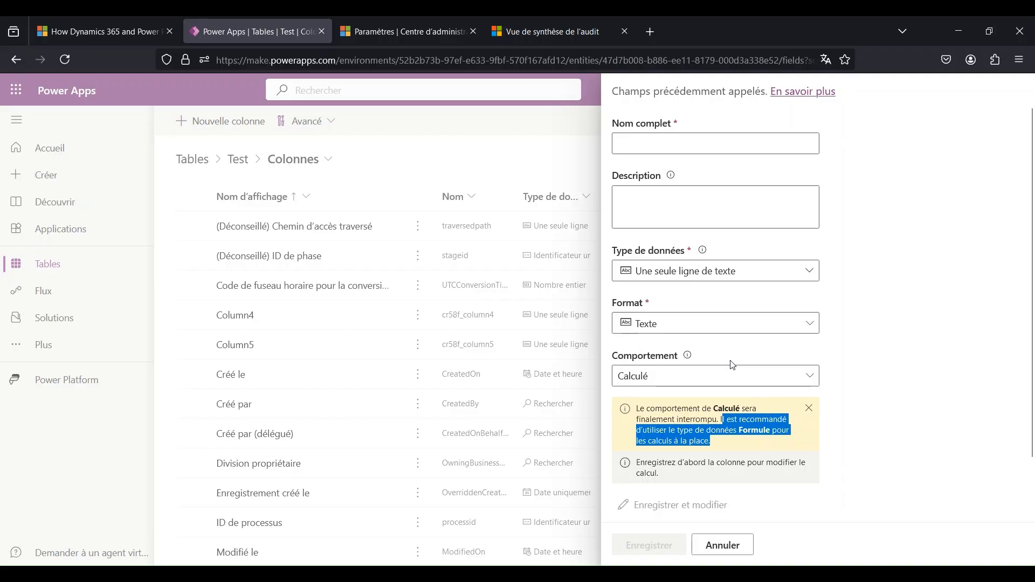
{"action": "left_click", "coordinate": [719, 376]}
{"action": "left_click", "coordinate": [705, 399]}
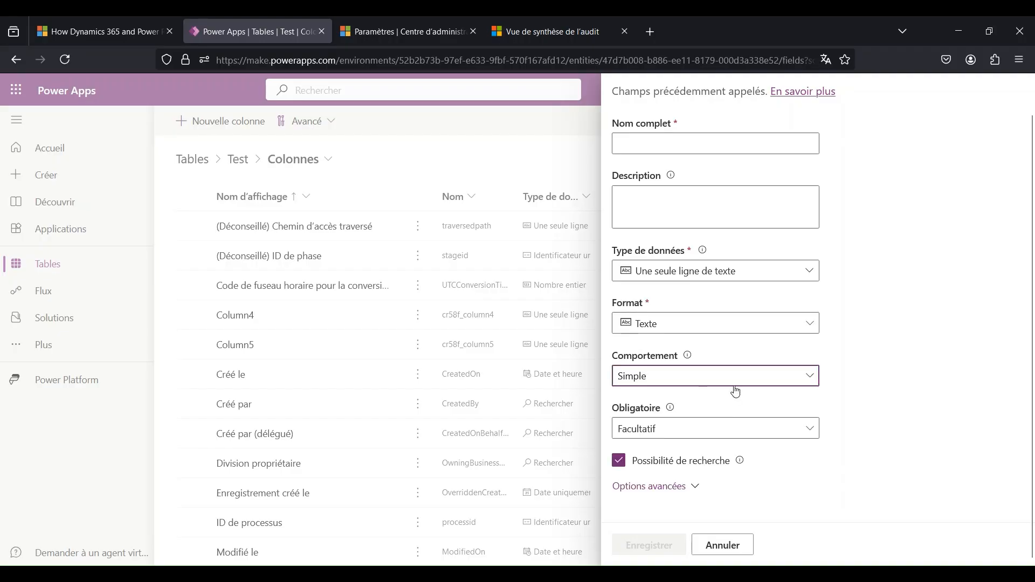
- Examine the Obligatoire choices, keeping Facultatif, and review the new column's advanced options
{"action": "left_click", "coordinate": [705, 431]}
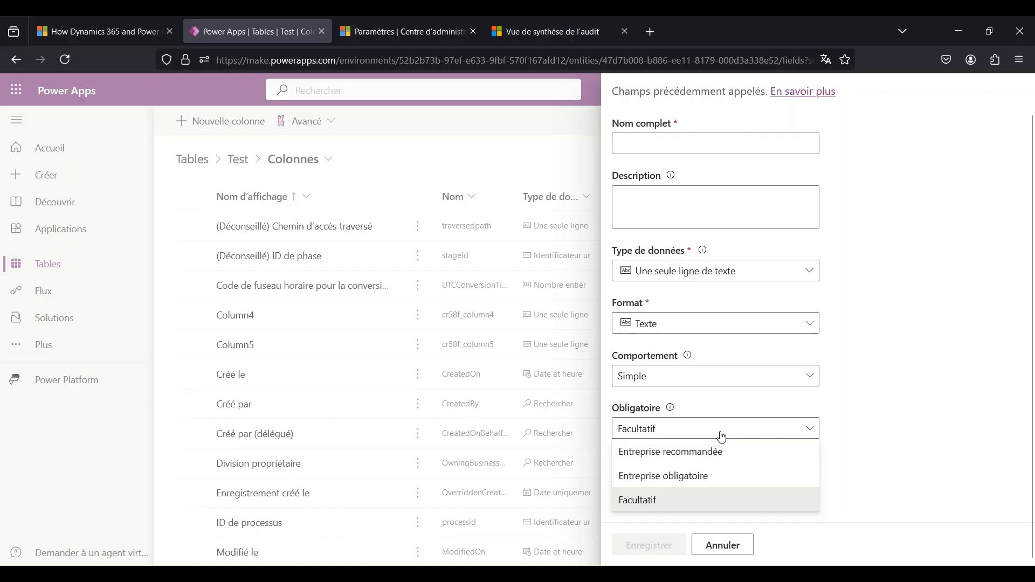
{"action": "left_click", "coordinate": [745, 436]}
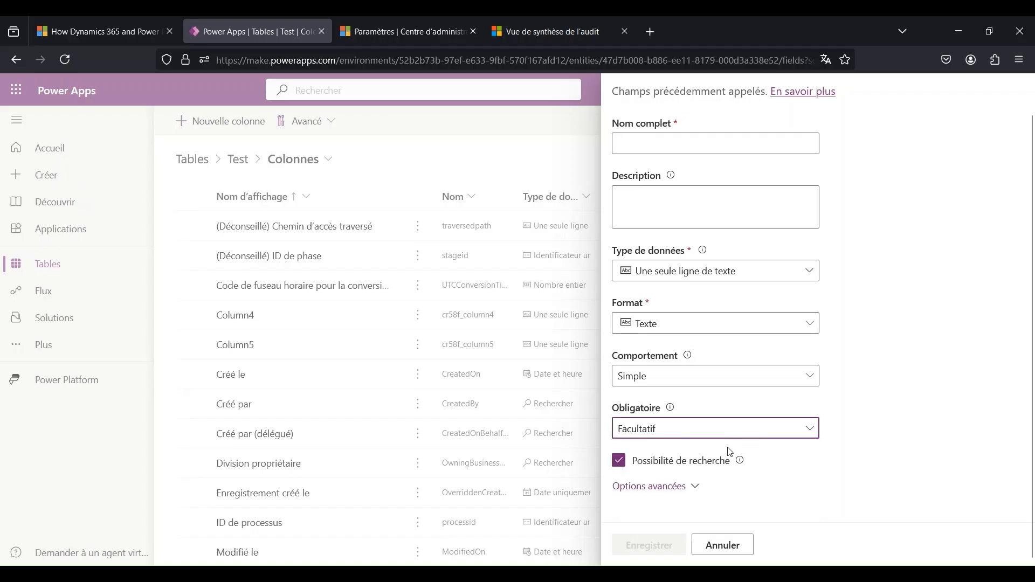
{"action": "left_click", "coordinate": [695, 486]}
{"action": "scroll", "coordinate": [720, 448], "scroll_direction": "down", "scroll_amount": 4}
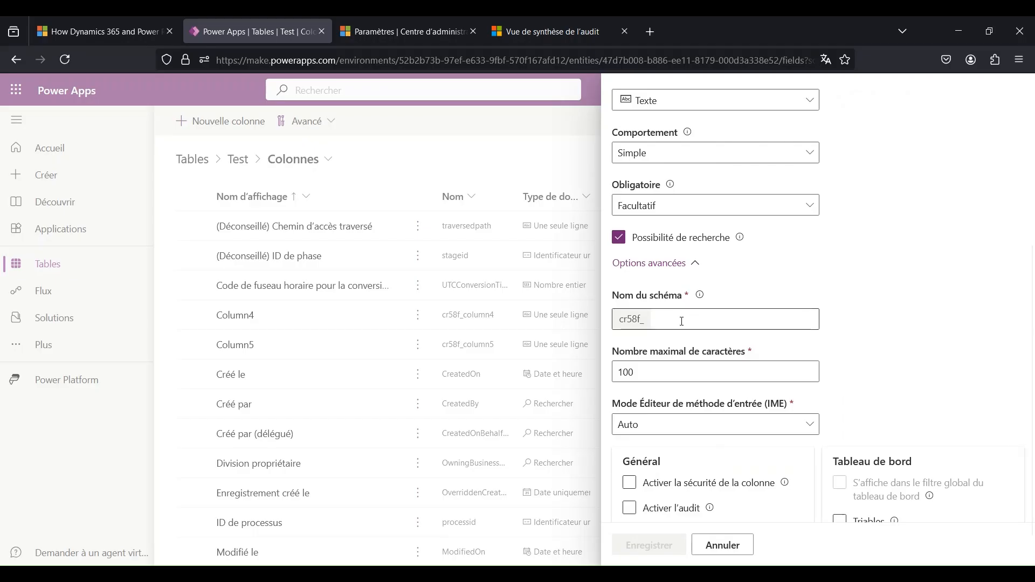
{"action": "scroll", "coordinate": [701, 286], "scroll_direction": "up", "scroll_amount": 5}
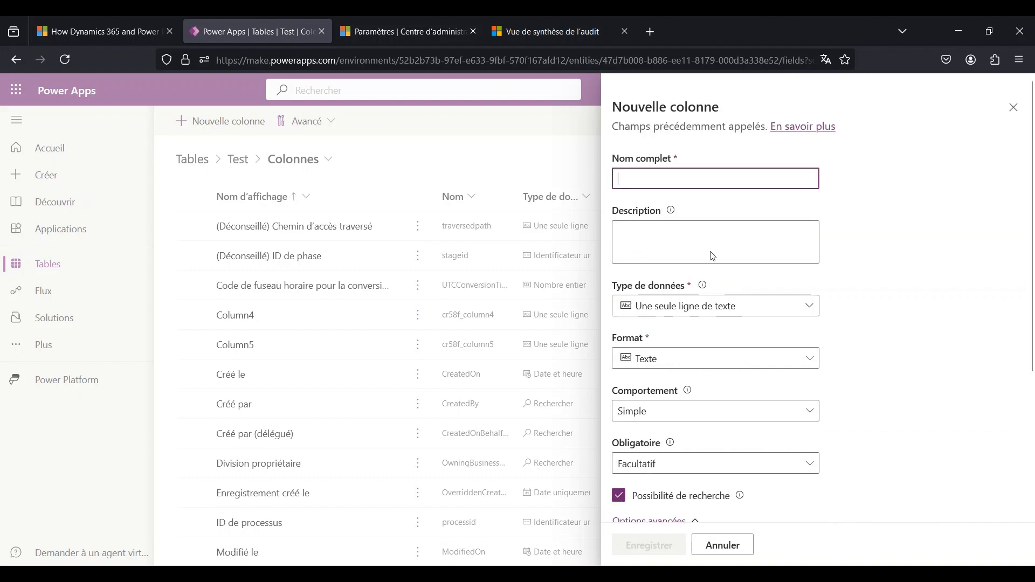
{"action": "left_click", "coordinate": [647, 177]}
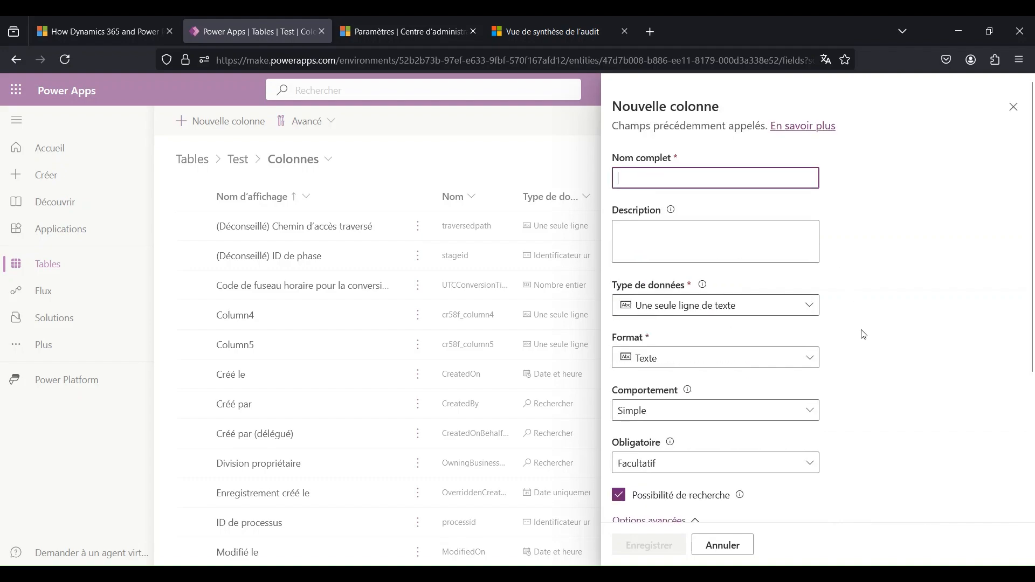
{"action": "scroll", "coordinate": [859, 334], "scroll_direction": "down", "scroll_amount": 5}
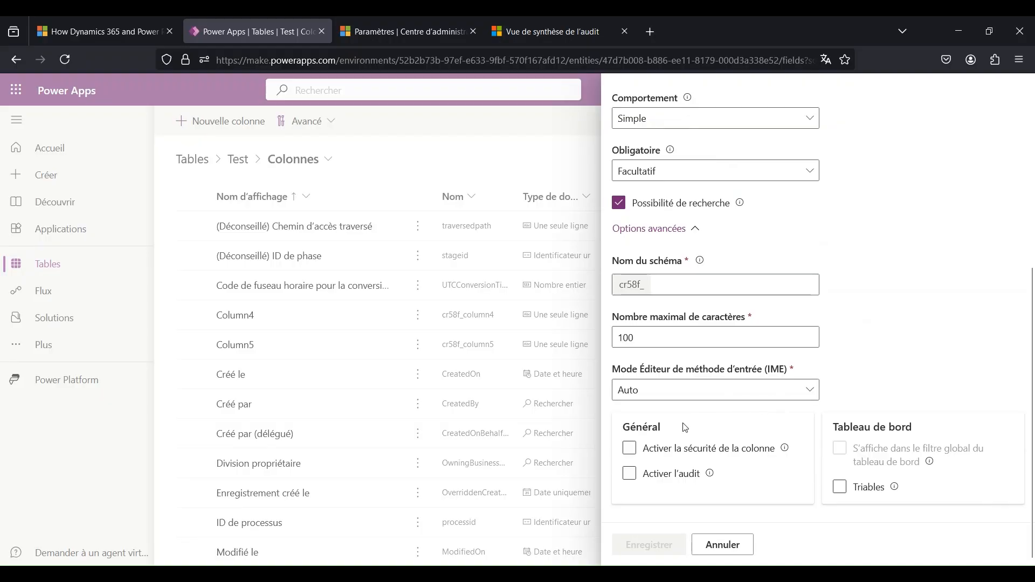
- Turn auditing on and off again for the new column and cancel its creation
{"action": "left_click", "coordinate": [686, 476]}
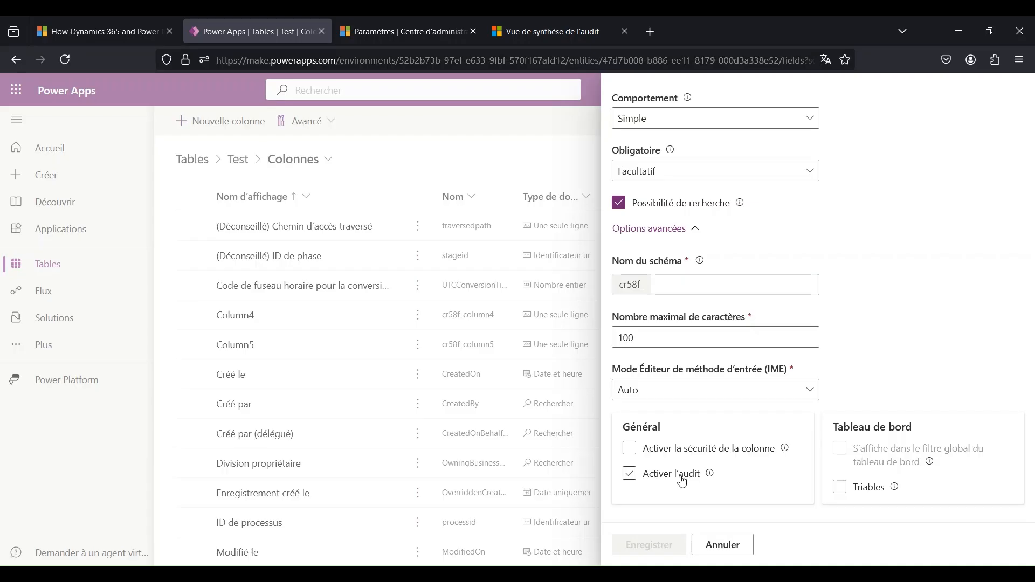
{"action": "left_click", "coordinate": [682, 481]}
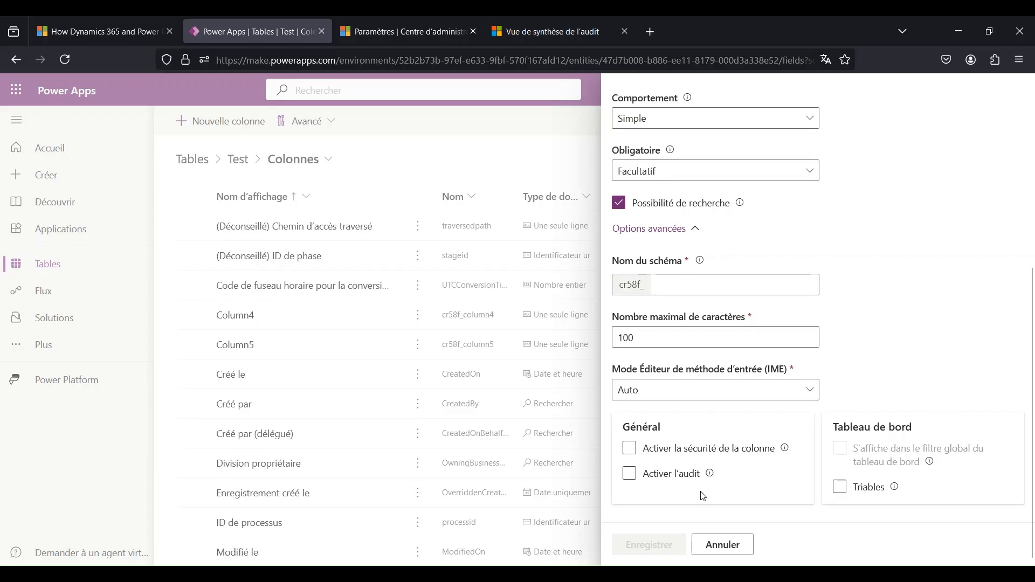
{"action": "left_click", "coordinate": [721, 545]}
{"action": "left_click", "coordinate": [529, 344]}
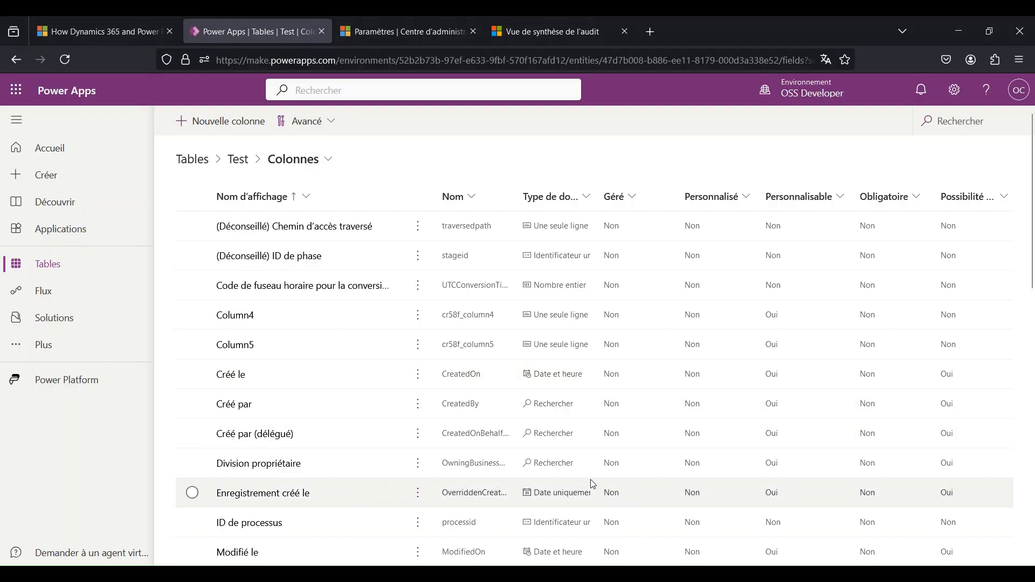
- In the Test table's relations, start a new Plusieurs-à-une relation with Rendez-vous as the associated table
{"action": "left_click", "coordinate": [241, 165]}
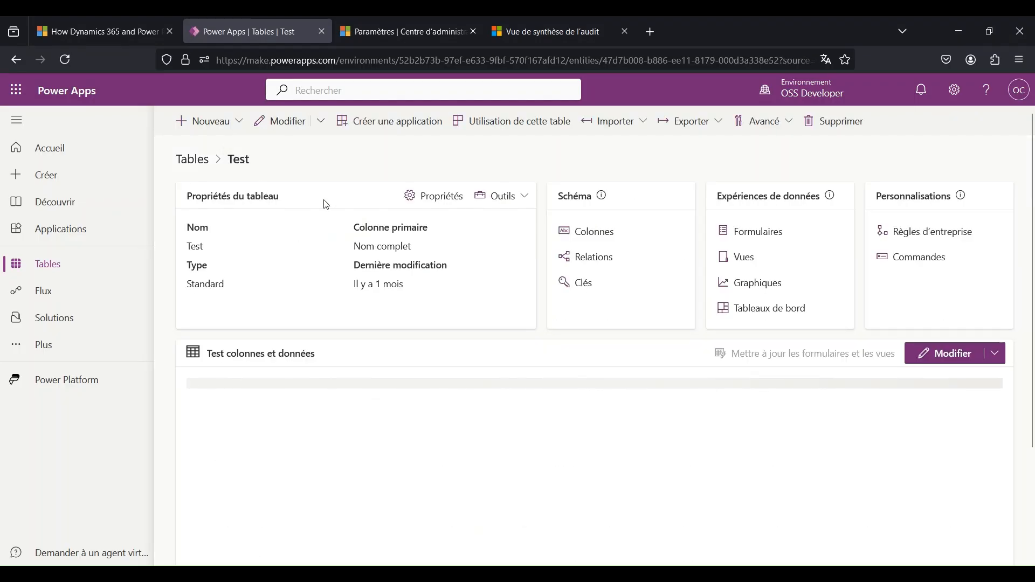
{"action": "left_click", "coordinate": [578, 258]}
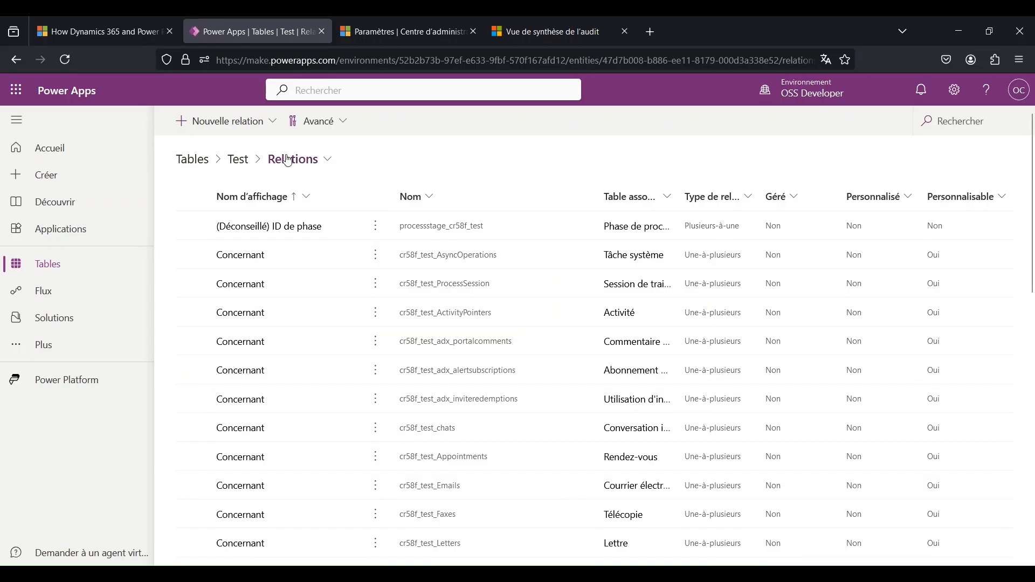
{"action": "left_click", "coordinate": [237, 130]}
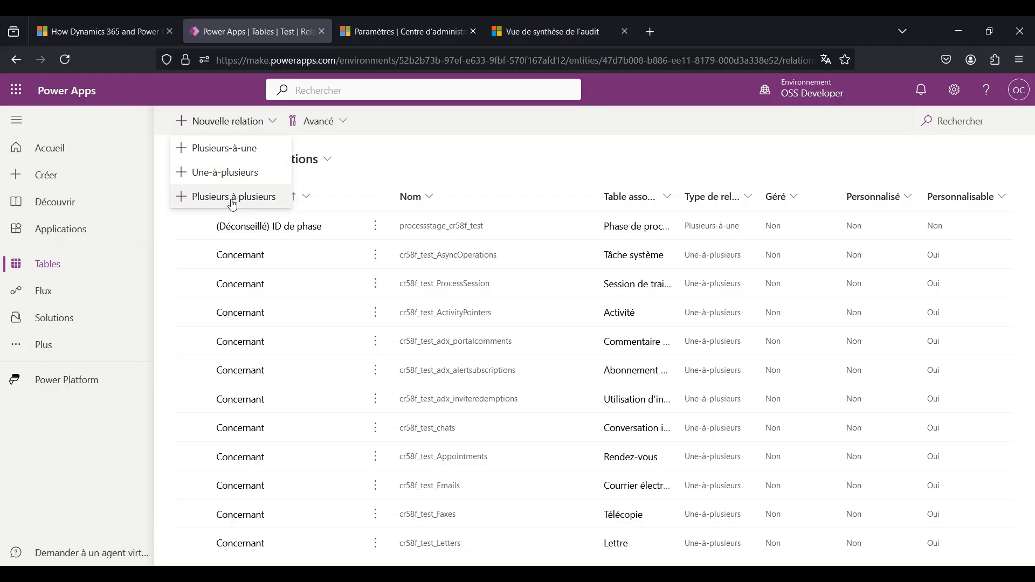
{"action": "left_click", "coordinate": [240, 155]}
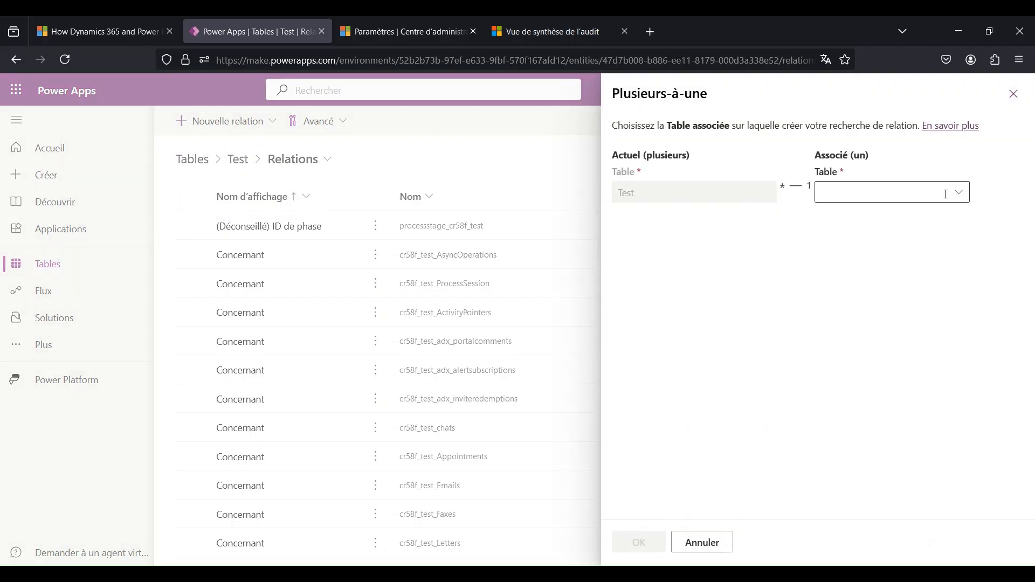
{"action": "left_click", "coordinate": [968, 192]}
{"action": "type", "text": "re"}
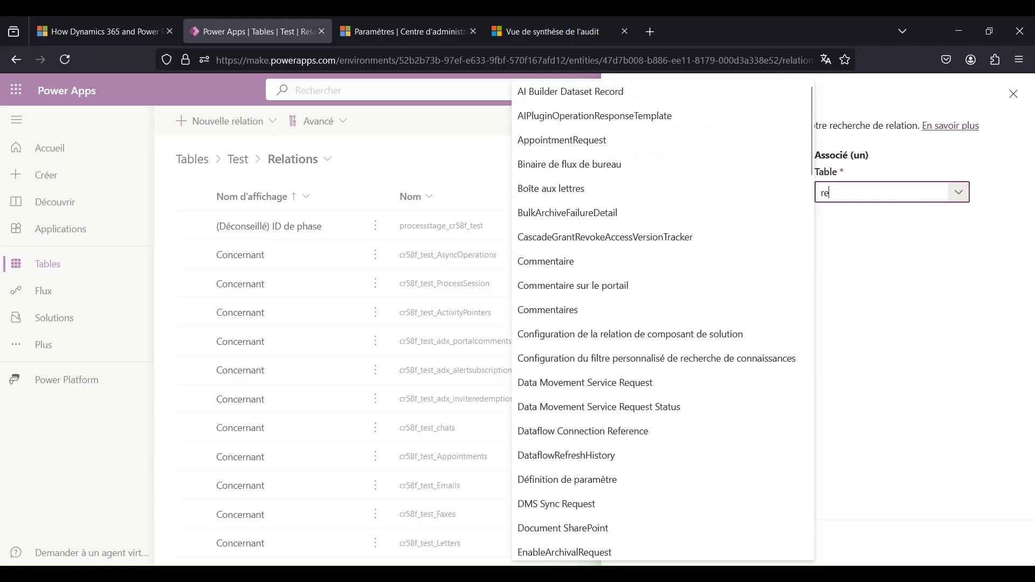
{"action": "type", "text": "ndez"}
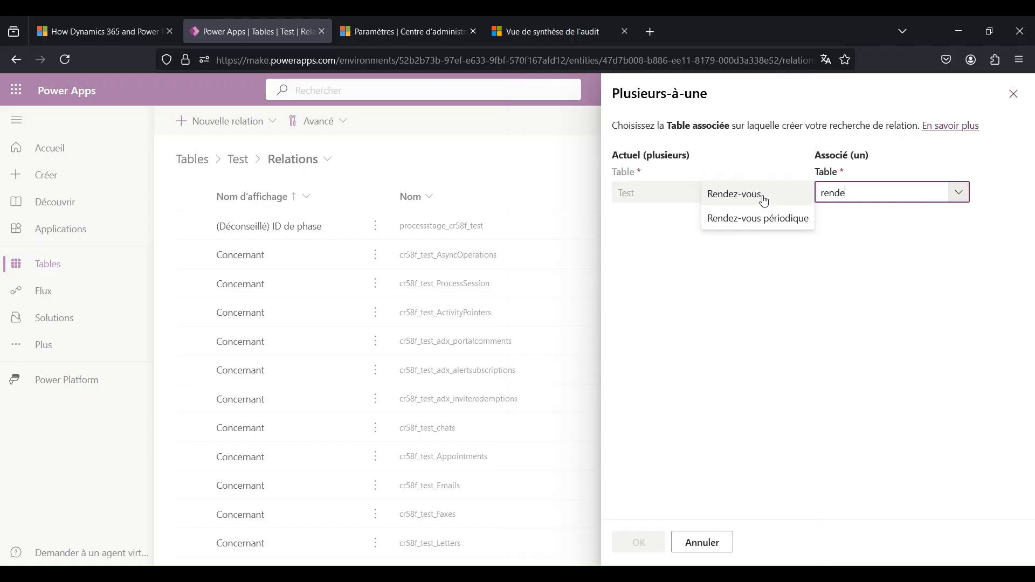
{"action": "left_click", "coordinate": [765, 200]}
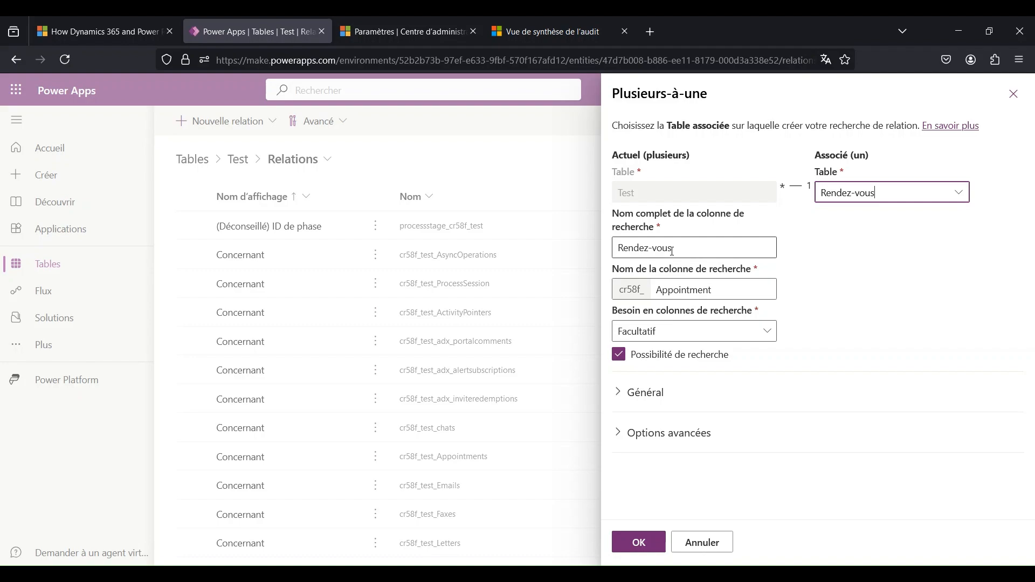
- Review the general settings, display options and relation behaviour of the Rendez-vous relation, and cancel it
{"action": "left_click", "coordinate": [657, 386]}
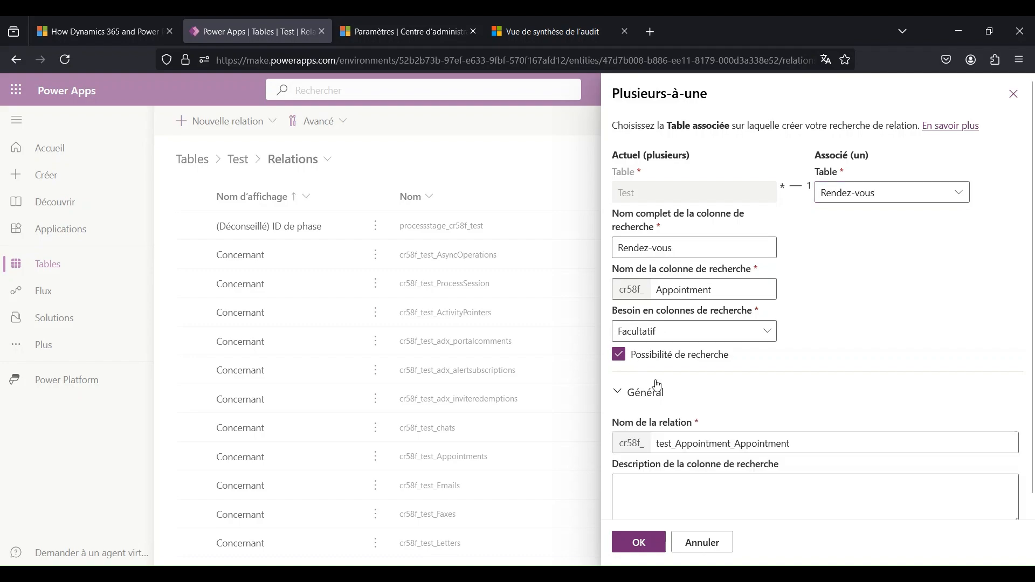
{"action": "scroll", "coordinate": [657, 386], "scroll_direction": "down", "scroll_amount": 3}
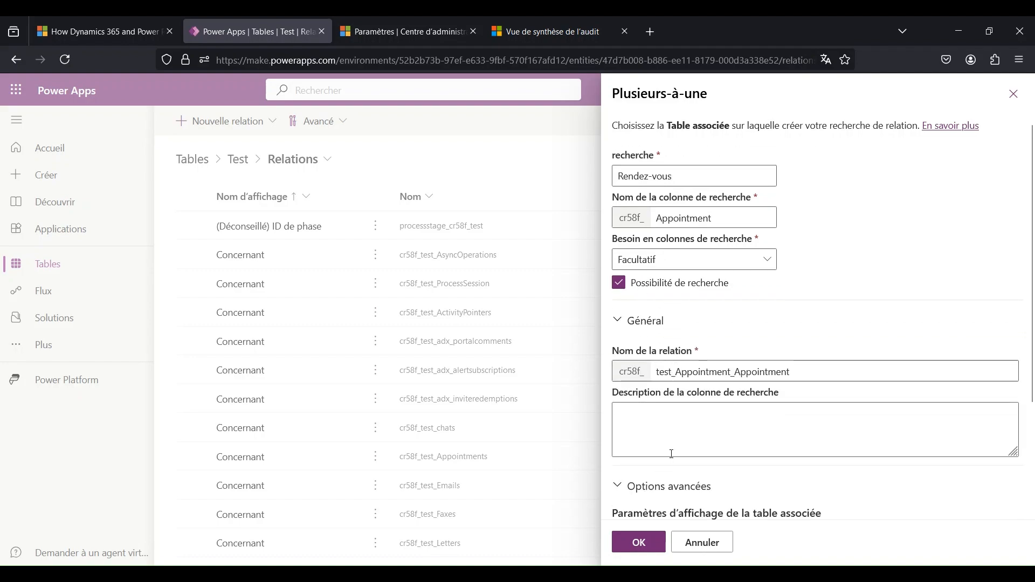
{"action": "scroll", "coordinate": [672, 454], "scroll_direction": "down", "scroll_amount": 5}
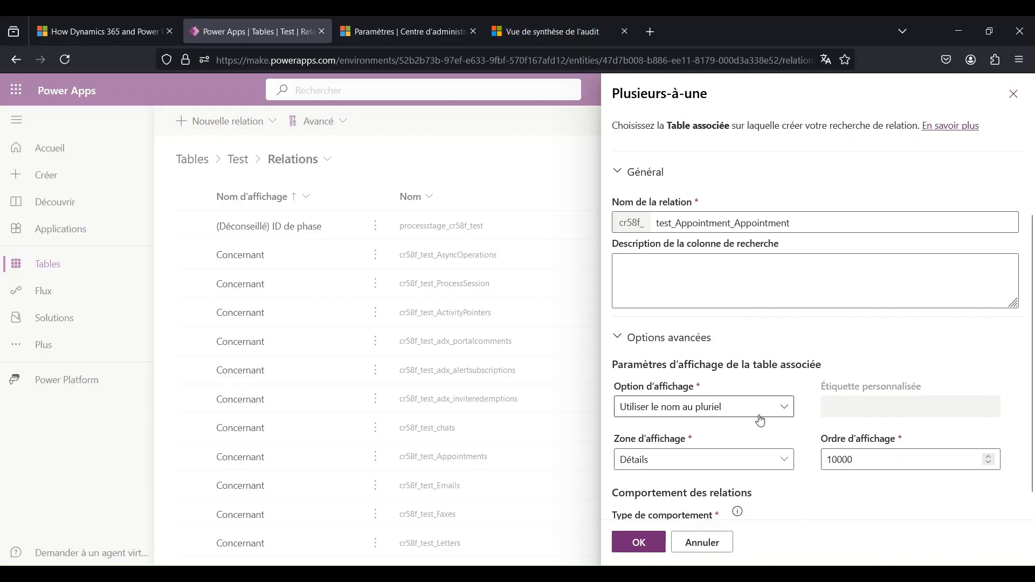
{"action": "scroll", "coordinate": [761, 420], "scroll_direction": "down", "scroll_amount": 3}
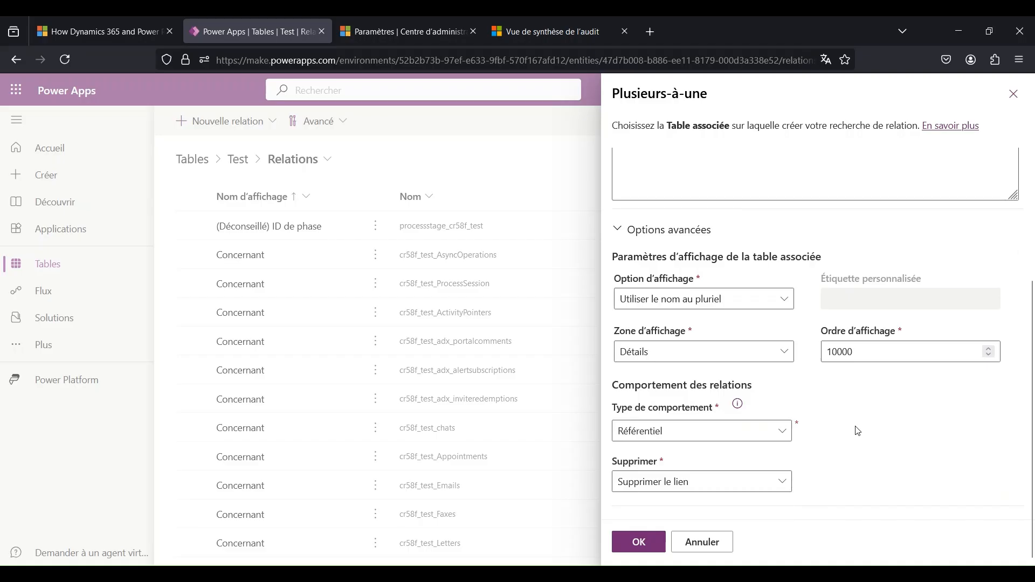
{"action": "left_click", "coordinate": [715, 541]}
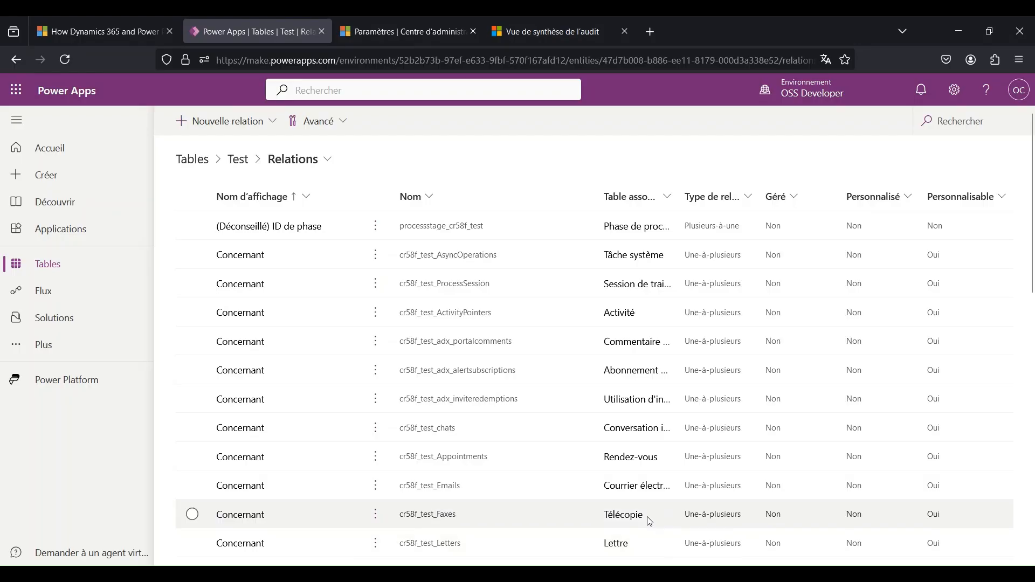
- From the Test table's Règles d'entreprise, start a new business rule and inspect its condition's properties and the available components
{"action": "left_click", "coordinate": [312, 165]}
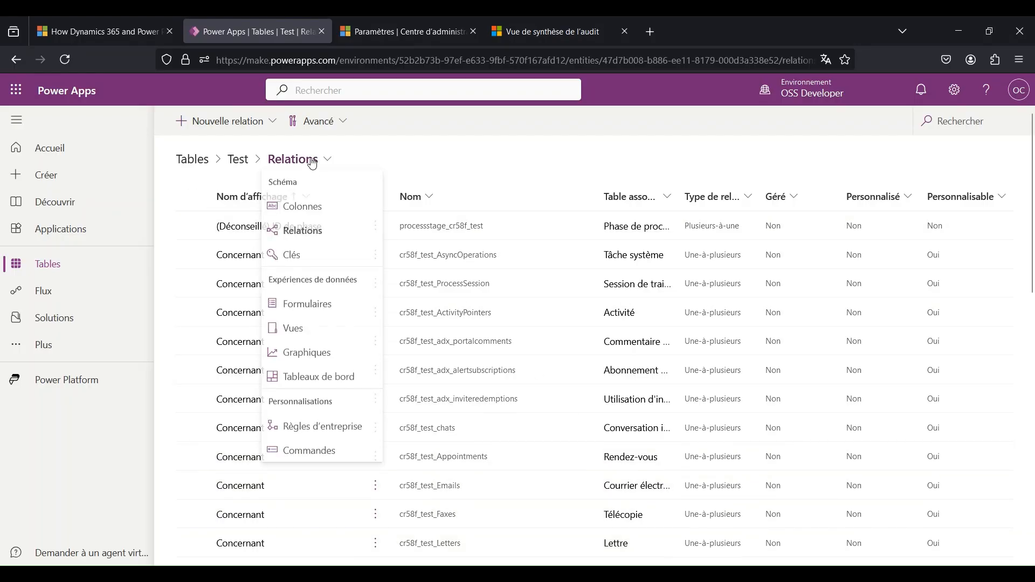
{"action": "left_click", "coordinate": [337, 432]}
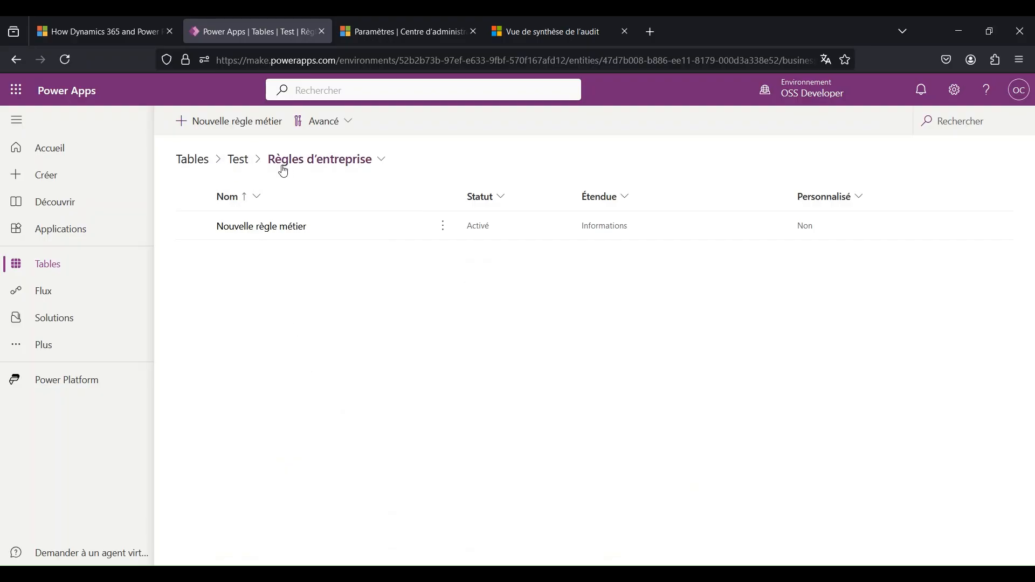
{"action": "left_click", "coordinate": [235, 127]}
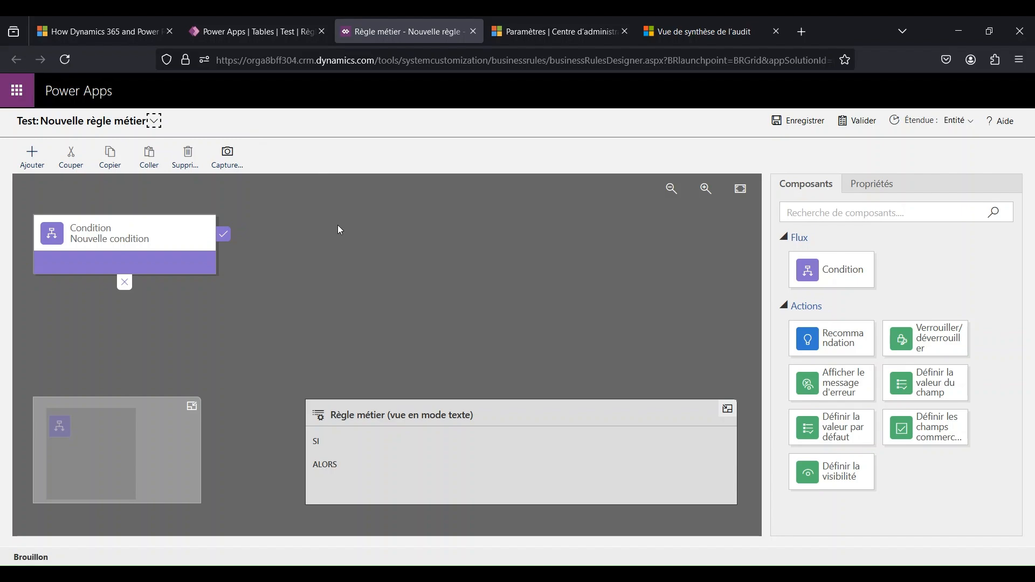
{"action": "left_click", "coordinate": [96, 233]}
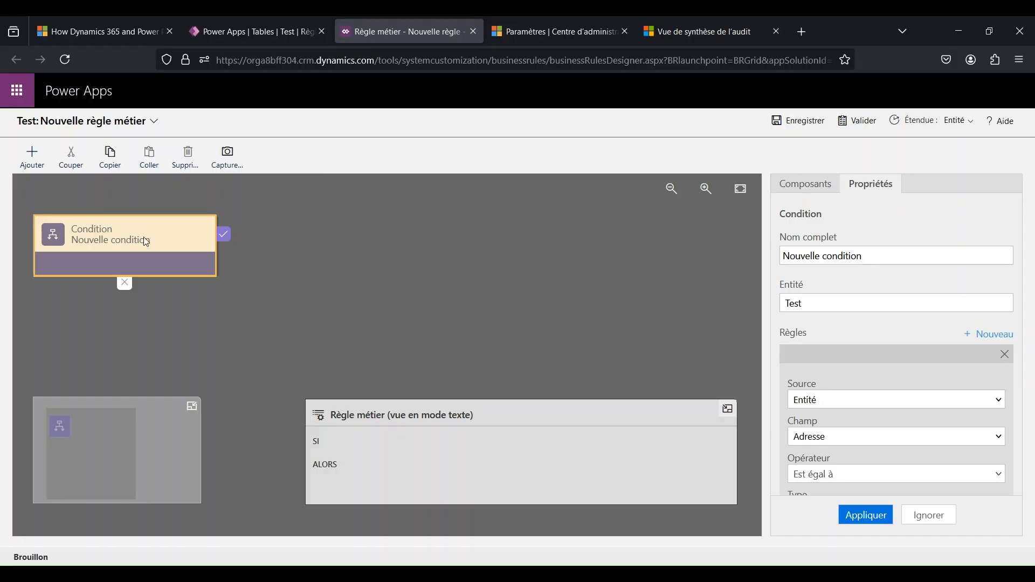
{"action": "left_click", "coordinate": [814, 189]}
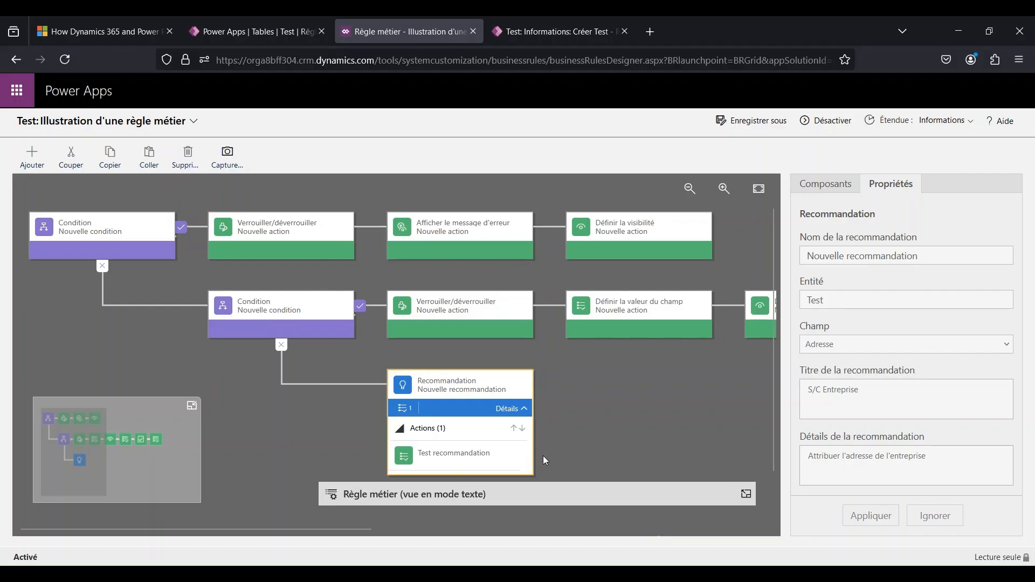
- Inspect the rule's Test recommandation action, and on the new Test record apply the S/C Entreprise recommendation for Adresse and save
{"action": "left_click", "coordinate": [500, 456]}
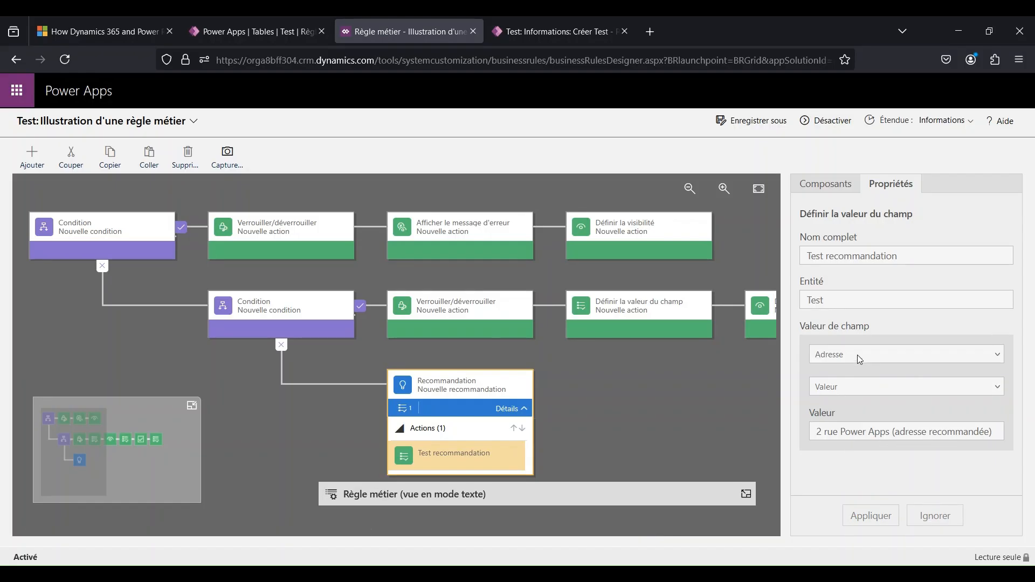
{"action": "left_click", "coordinate": [565, 23]}
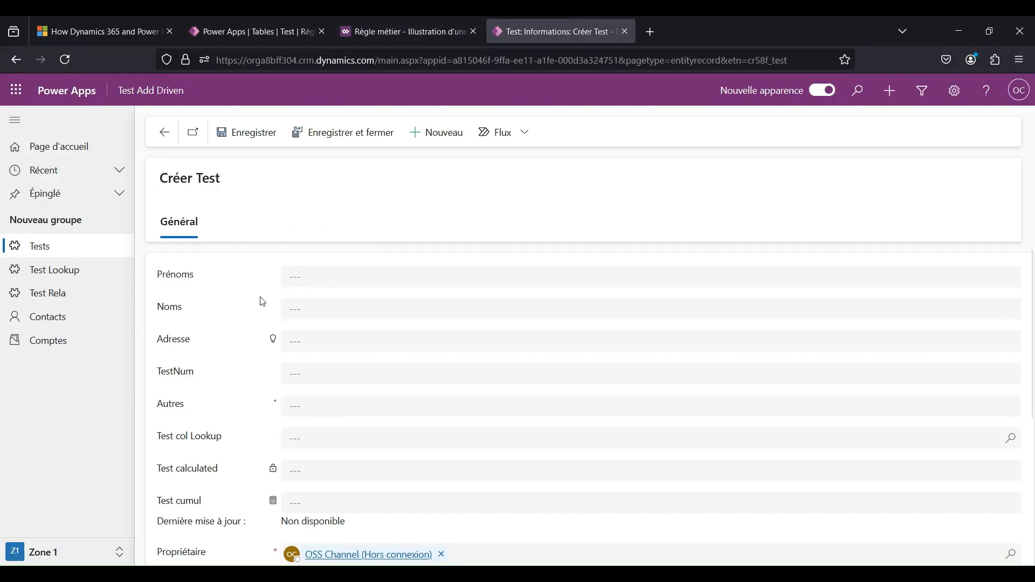
{"action": "left_click", "coordinate": [274, 344]}
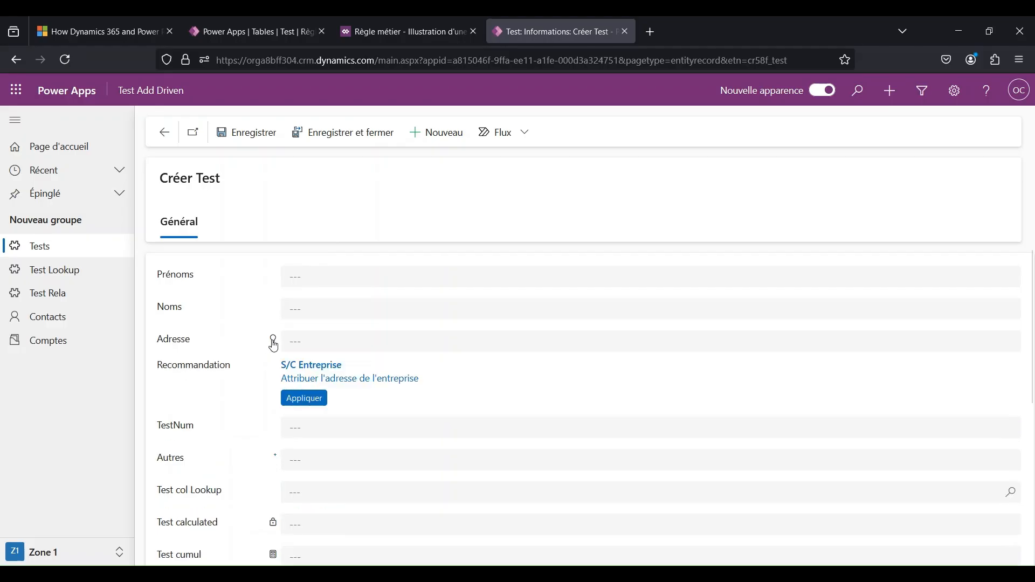
{"action": "left_click", "coordinate": [305, 401]}
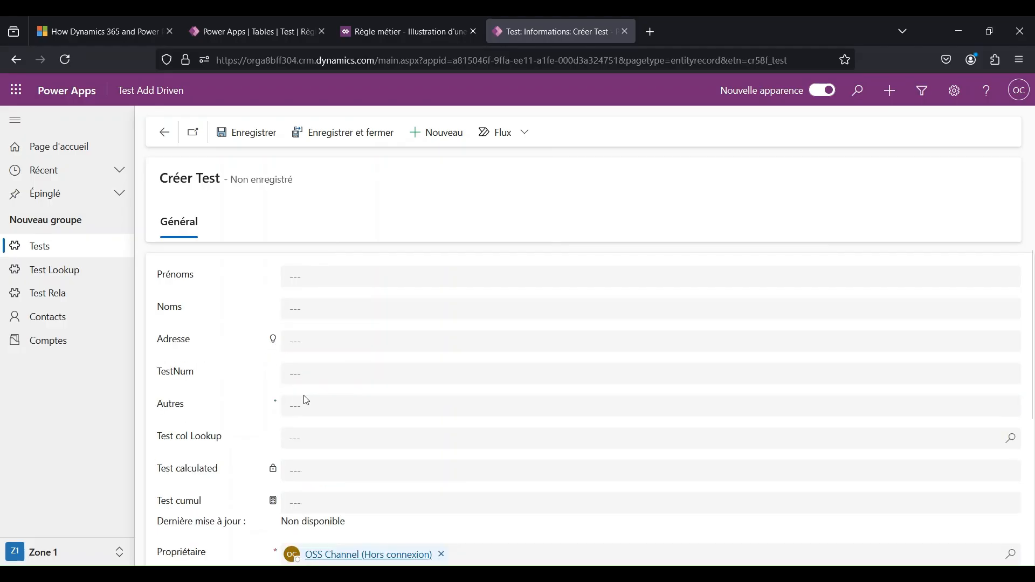
{"action": "left_click", "coordinate": [263, 136]}
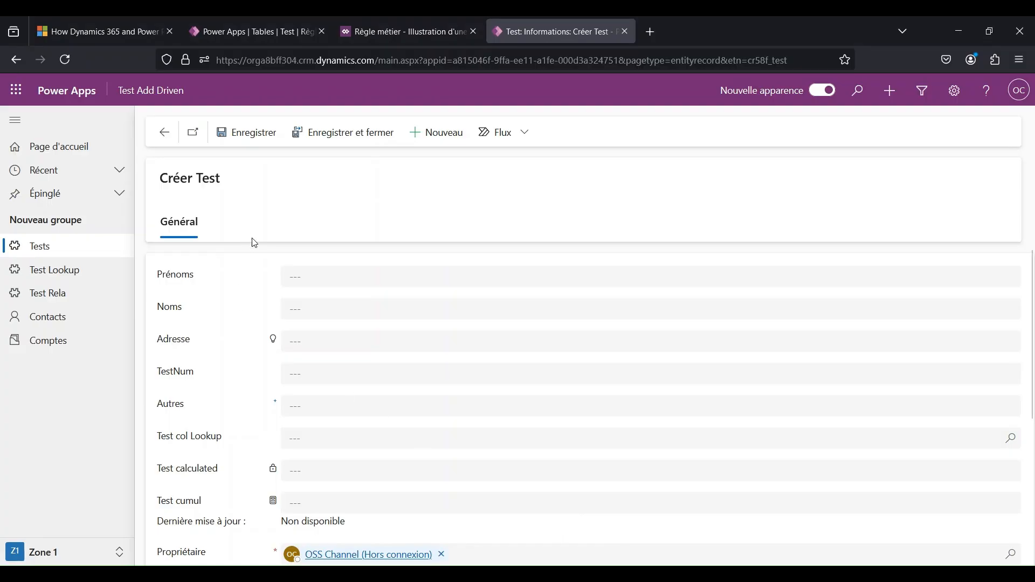
- In the blank Test record, enter hrhrthrh in Prénoms and 1 in TestNum to trigger the business rule
{"action": "left_click", "coordinate": [310, 276]}
{"action": "type", "text": "hrhrthrh"}
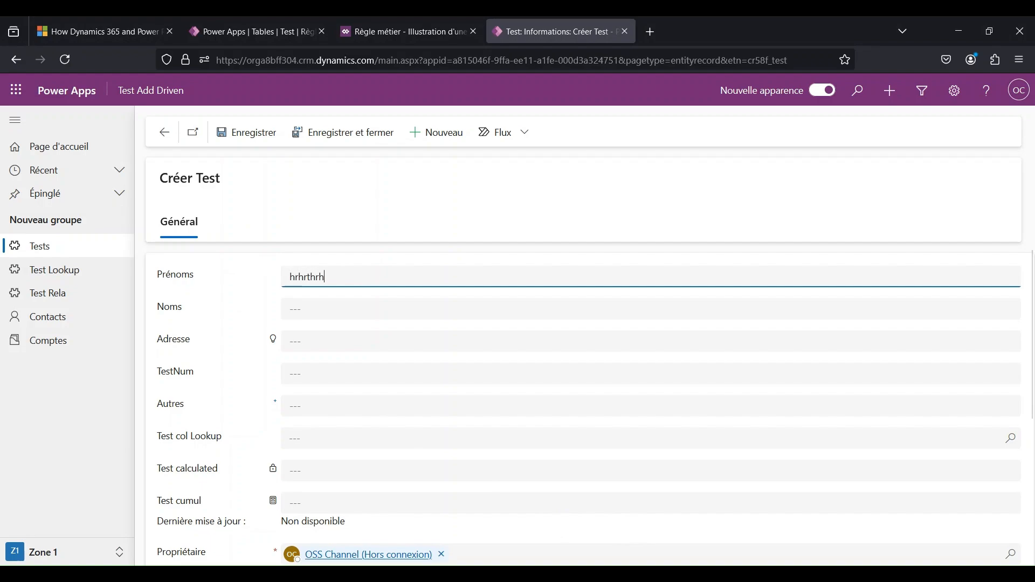
{"action": "left_click", "coordinate": [306, 372]}
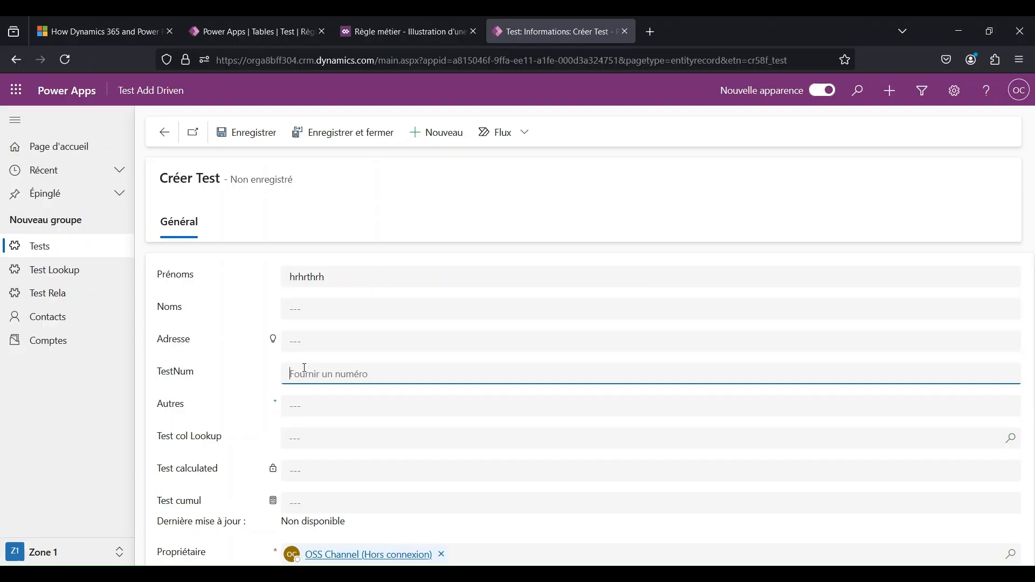
{"action": "type", "text": "1"}
{"action": "left_click", "coordinate": [301, 409]}
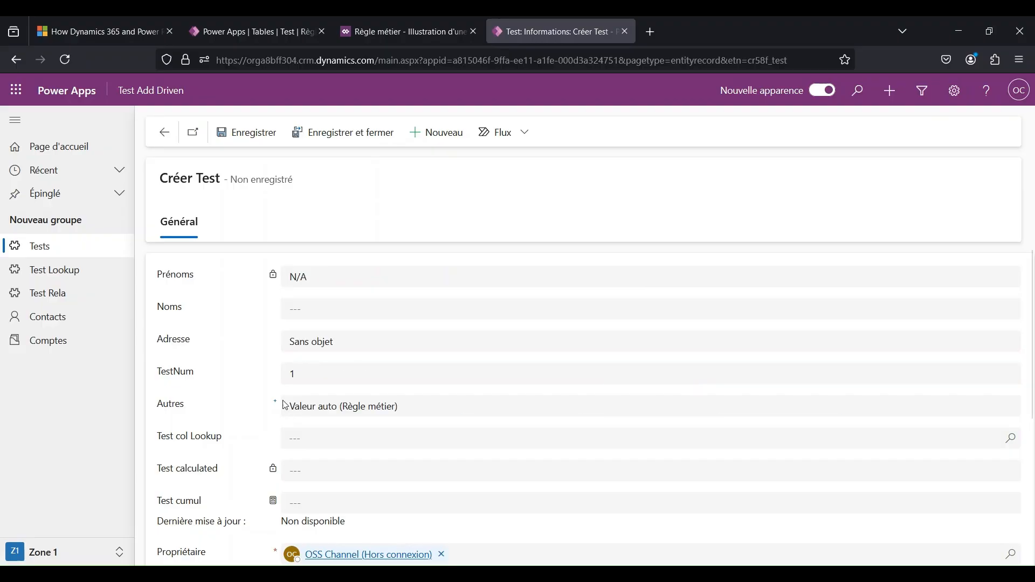
- Check whether Prénoms is editable, append hhh to the existing Adresse and Autres values, and save the Test record
{"action": "left_click_drag", "start_coordinate": [313, 276], "coordinate": [289, 277]}
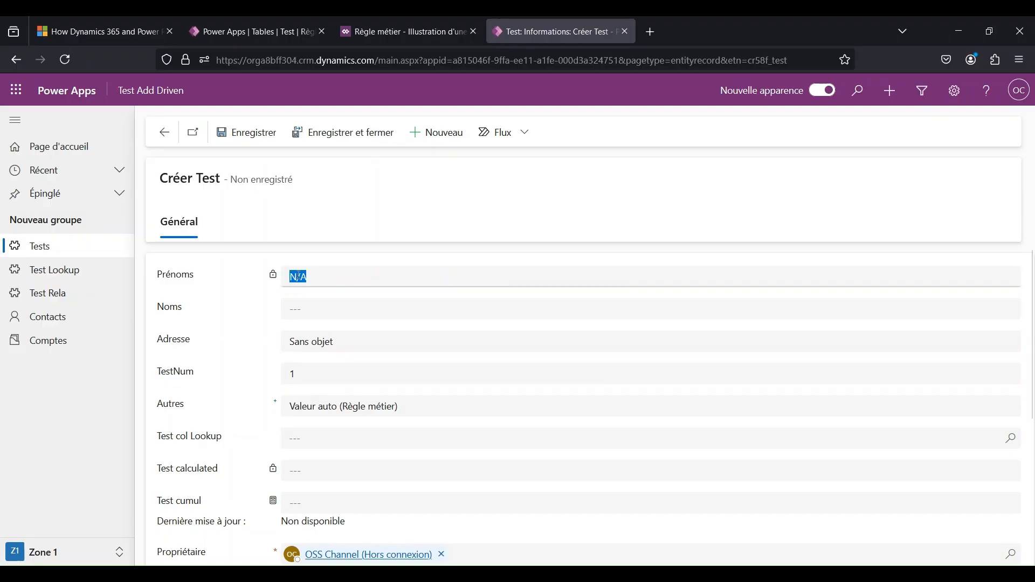
{"action": "left_click", "coordinate": [305, 277]}
{"action": "left_click_drag", "start_coordinate": [326, 279], "coordinate": [276, 277]}
{"action": "left_click", "coordinate": [351, 341]}
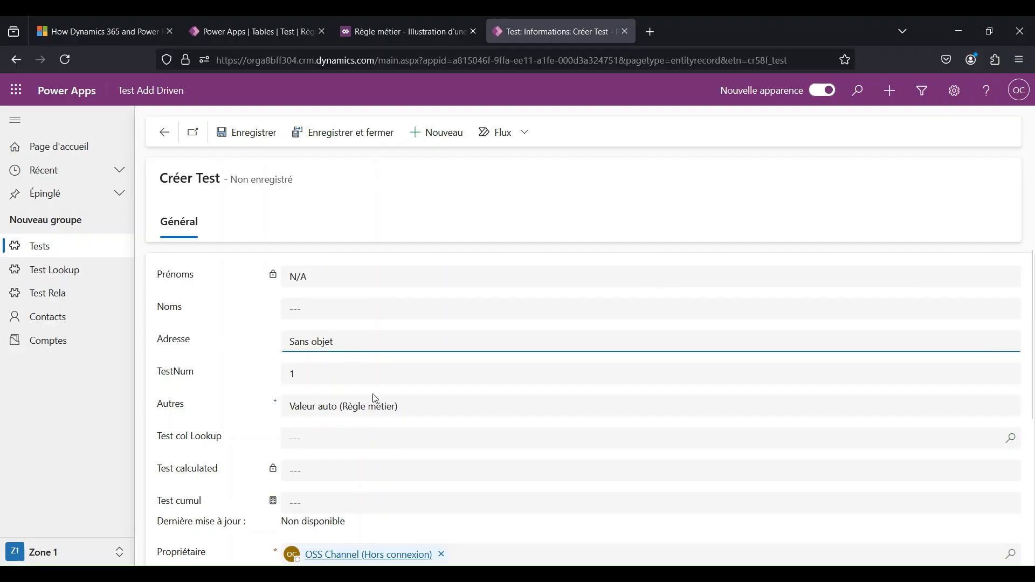
{"action": "type", "text": "hhh"}
{"action": "left_click", "coordinate": [406, 406]}
{"action": "type", "text": "hhh"}
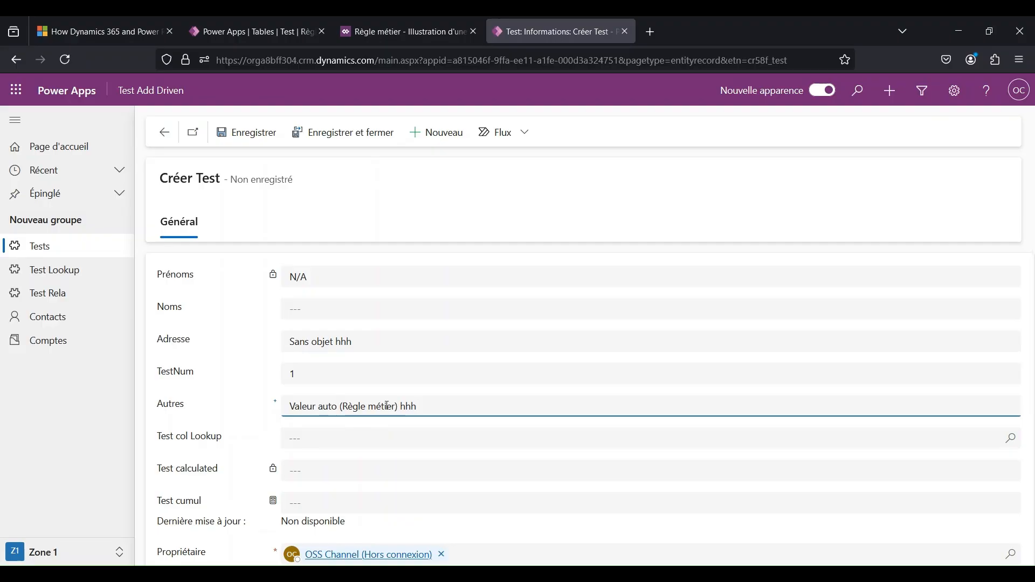
{"action": "left_click", "coordinate": [252, 133]}
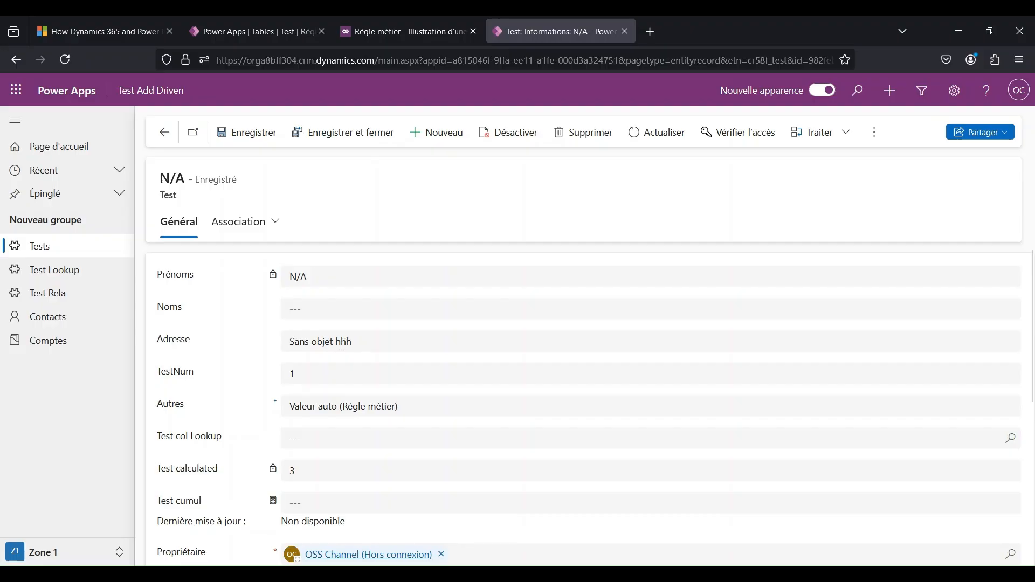
- Set the saved record's TestNum to 0 and try to save it
{"action": "left_click", "coordinate": [290, 372]}
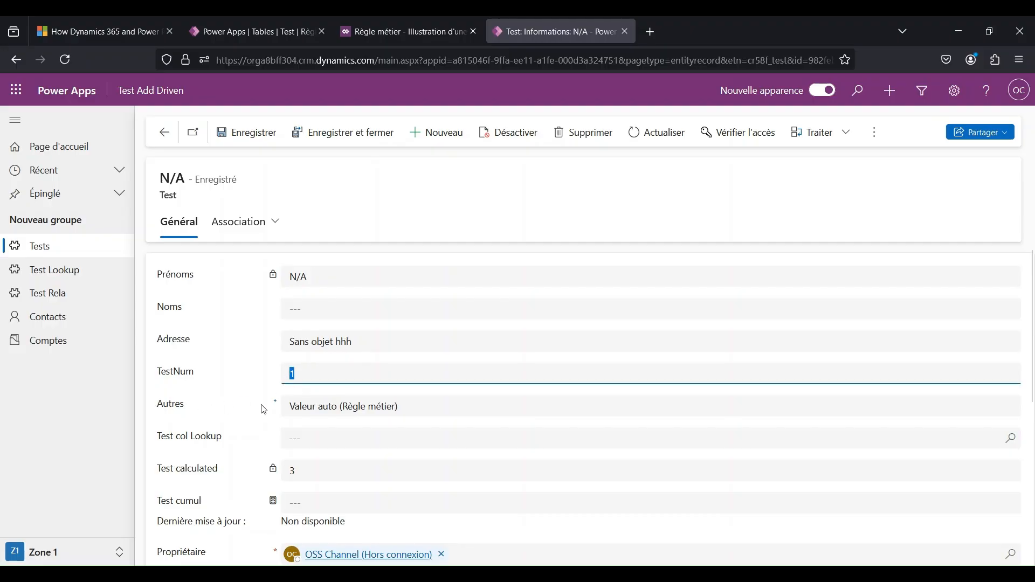
{"action": "type", "text": "0"}
{"action": "left_click", "coordinate": [331, 410]}
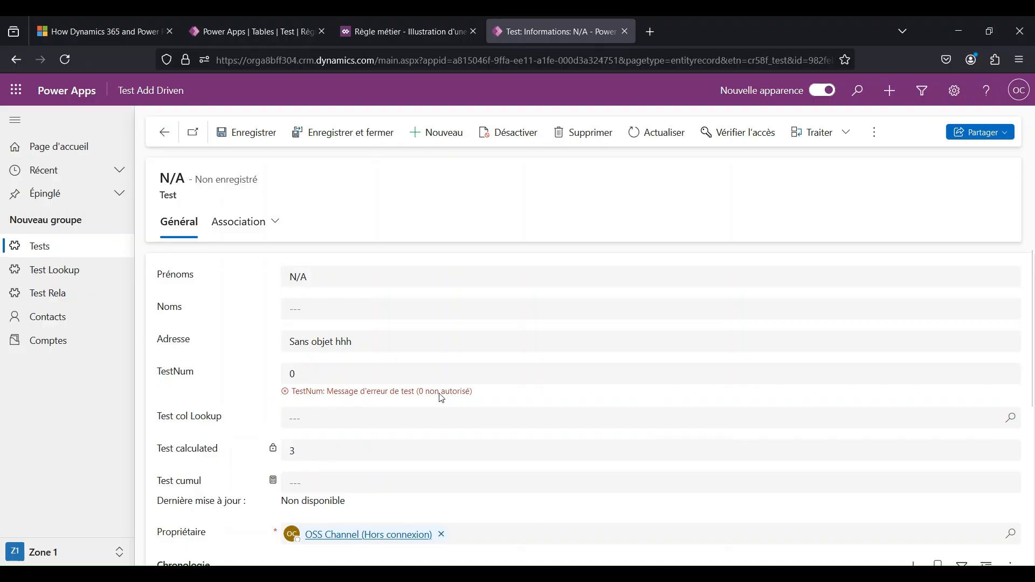
{"action": "left_click", "coordinate": [248, 136]}
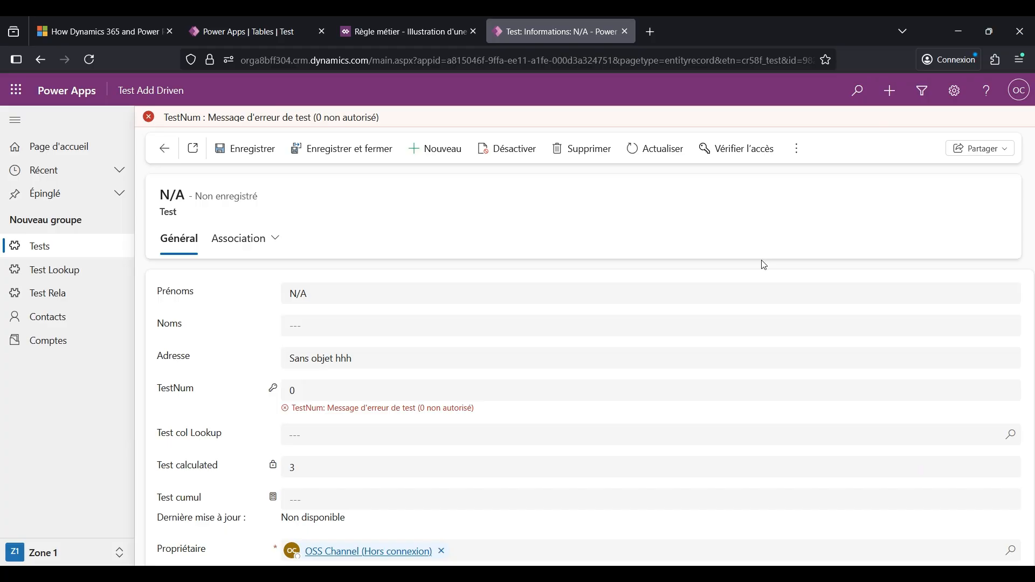
- Open the main Informations form from the Test table's Formulaires
{"action": "left_click", "coordinate": [262, 37]}
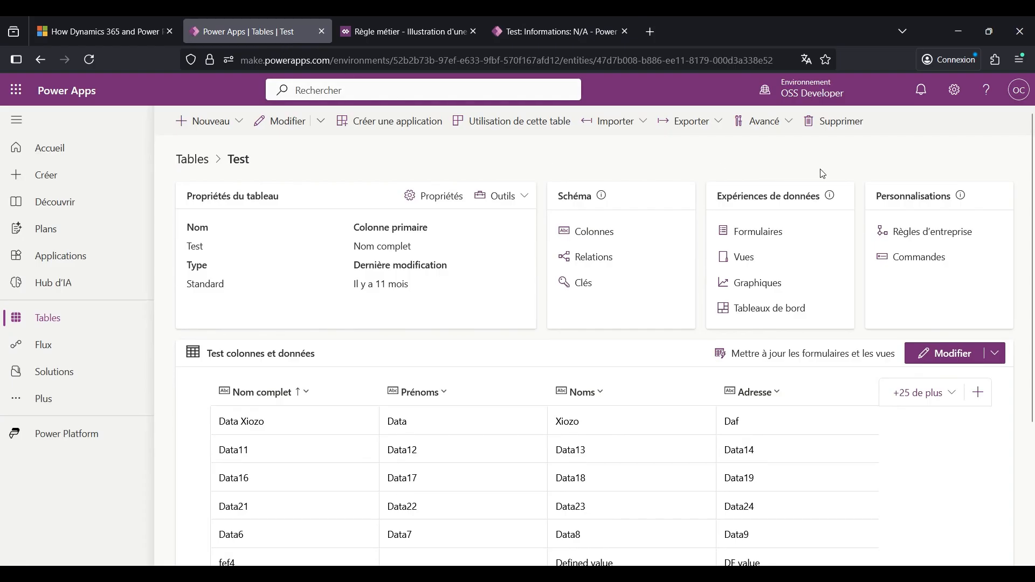
{"action": "mouse_move", "coordinate": [834, 199]}
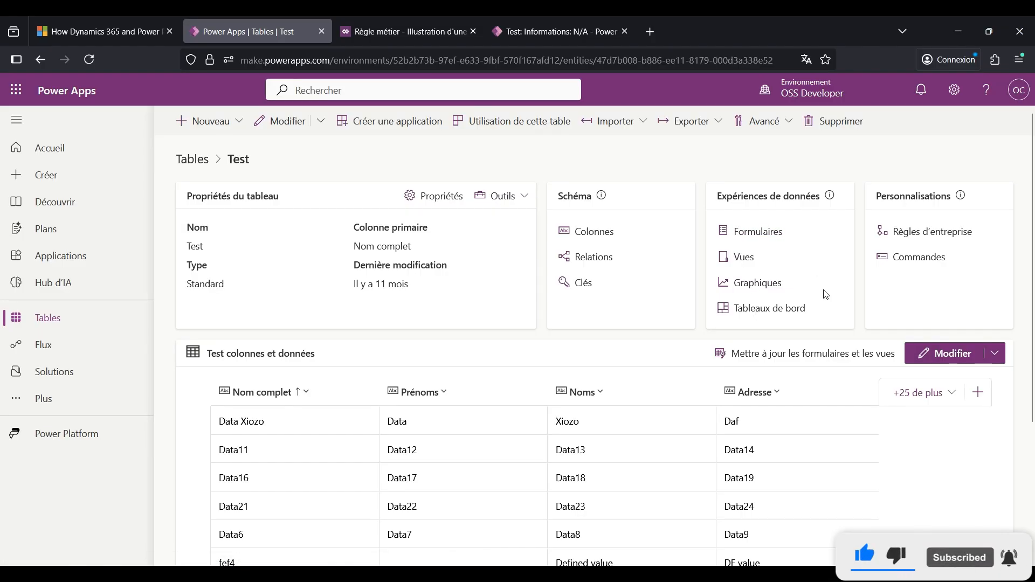
{"action": "left_click", "coordinate": [776, 233]}
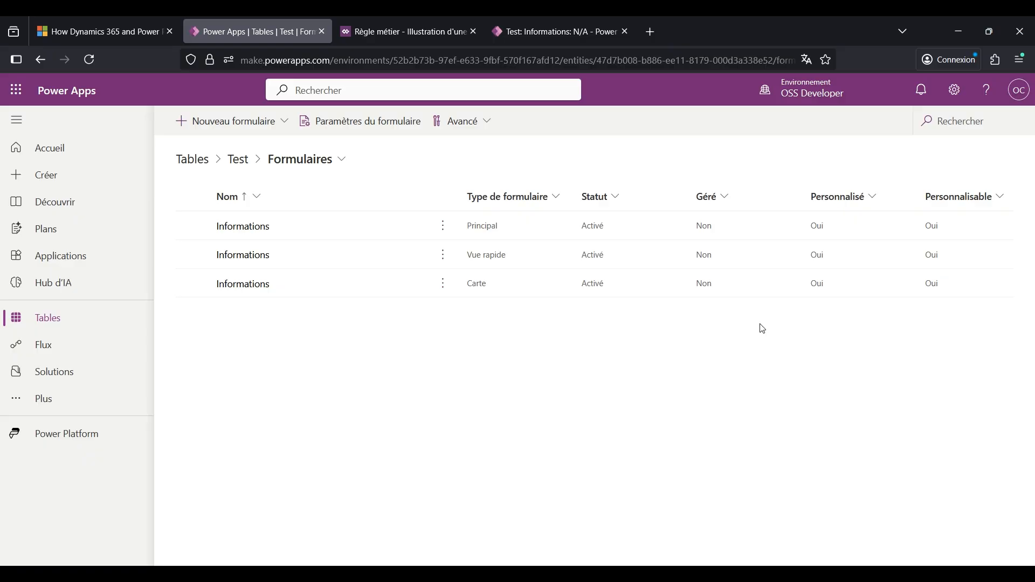
{"action": "left_click", "coordinate": [260, 227]}
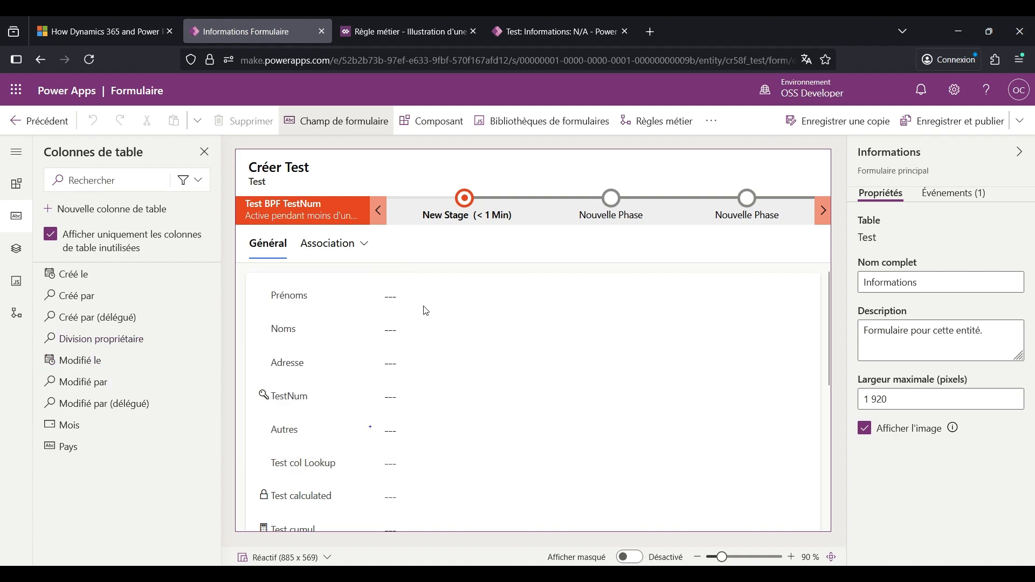
- Move Prénoms below Noms, hide and show the Noms label again, and leave the form without saving
{"action": "left_click_drag", "start_coordinate": [416, 299], "coordinate": [423, 349]}
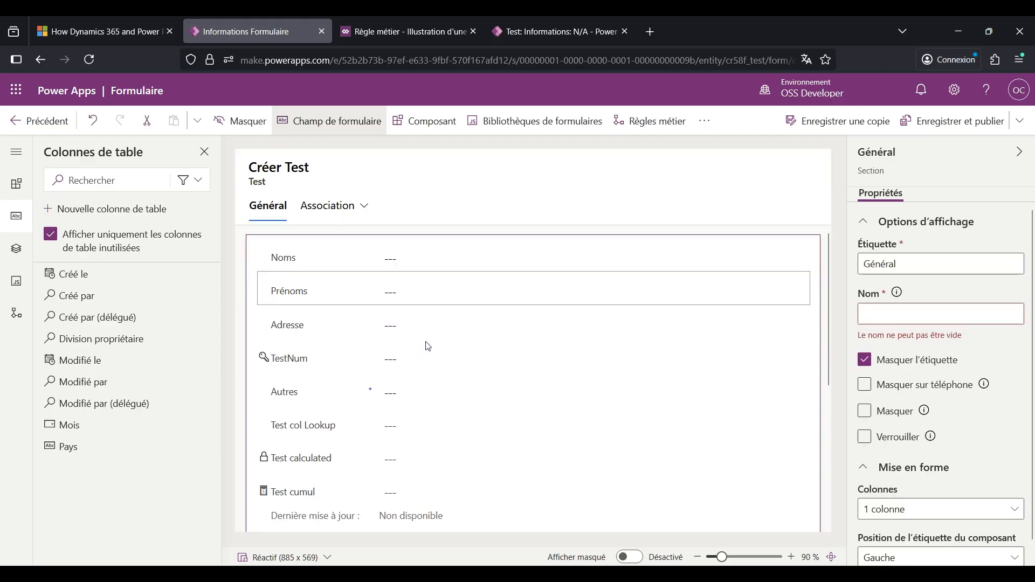
{"action": "left_click", "coordinate": [522, 257]}
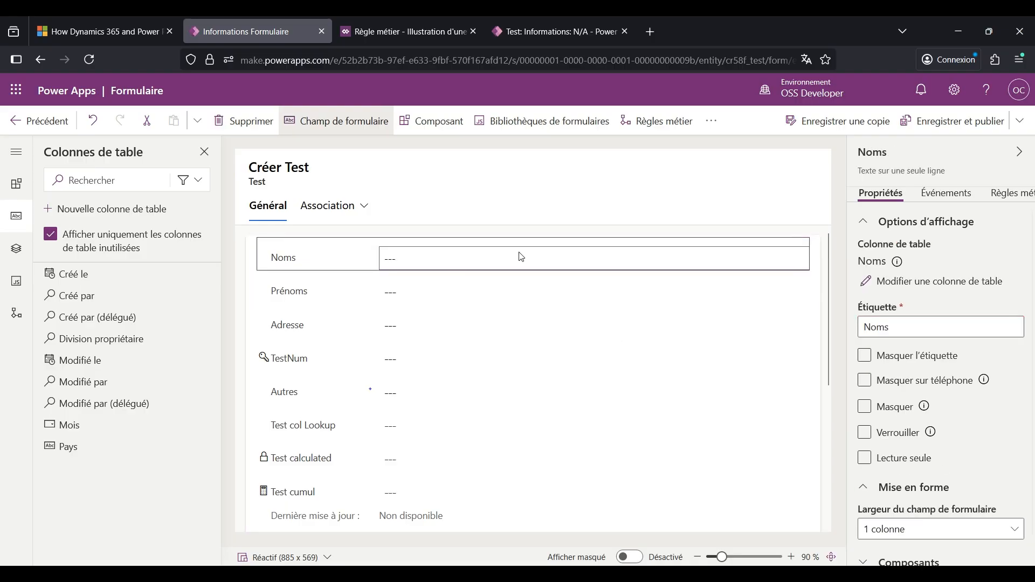
{"action": "left_click", "coordinate": [888, 358]}
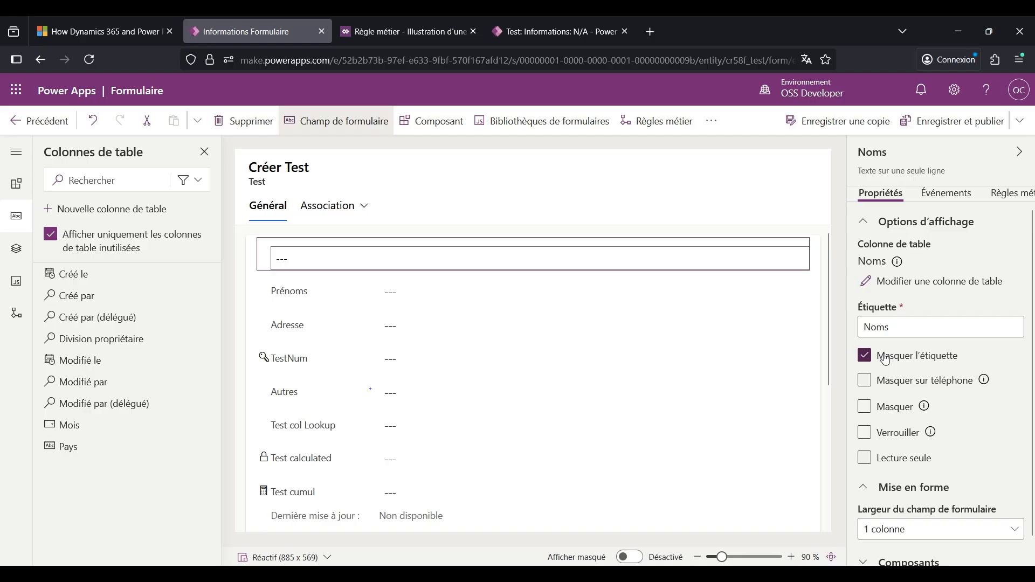
{"action": "left_click", "coordinate": [886, 357]}
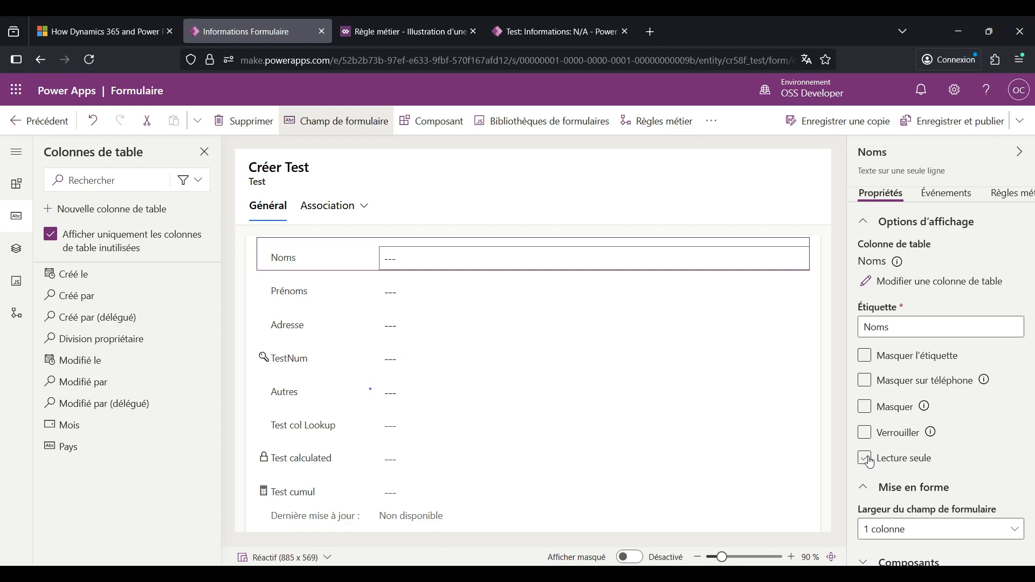
{"action": "left_click", "coordinate": [38, 124]}
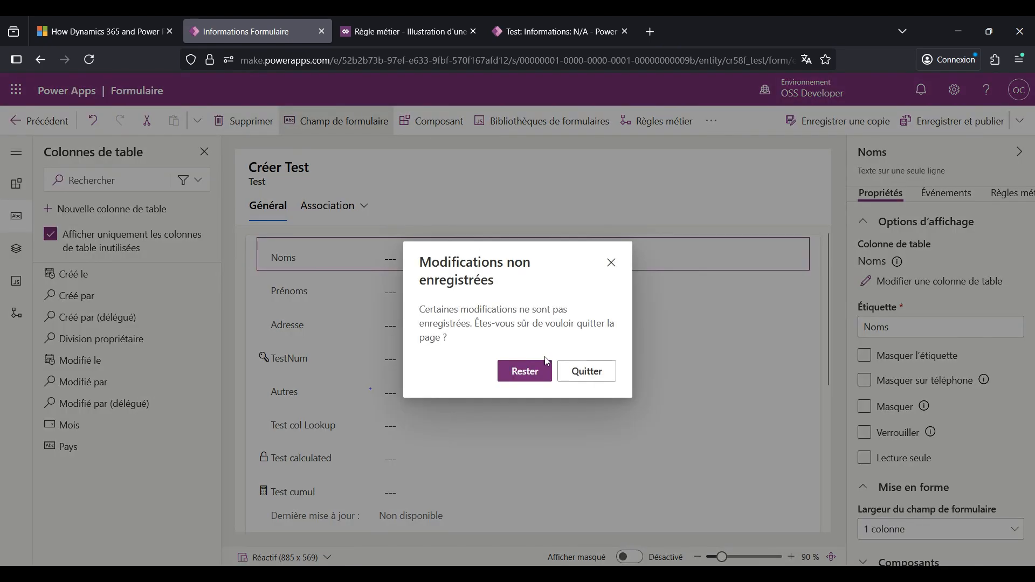
{"action": "left_click", "coordinate": [586, 371]}
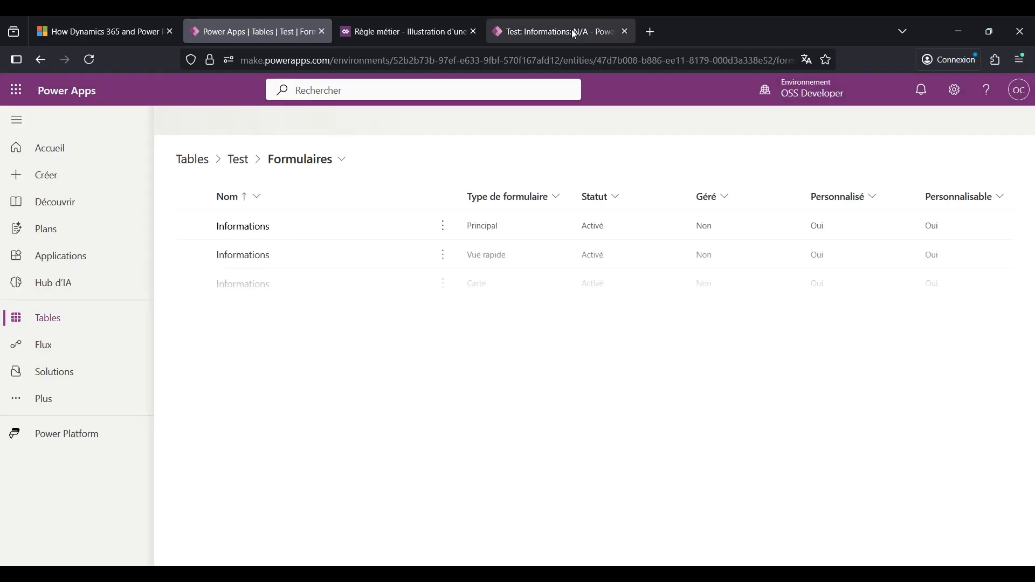
- Review the field layout of the open Test record in the Test Add Driven app, down to its Chronologie
{"action": "left_click", "coordinate": [571, 31]}
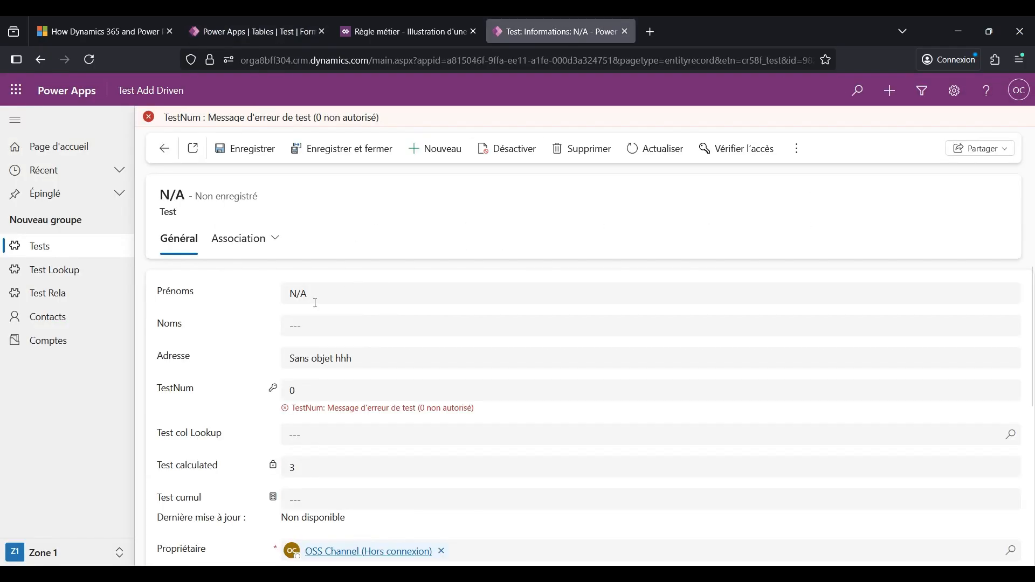
{"action": "scroll", "coordinate": [267, 331], "scroll_direction": "down", "scroll_amount": 5}
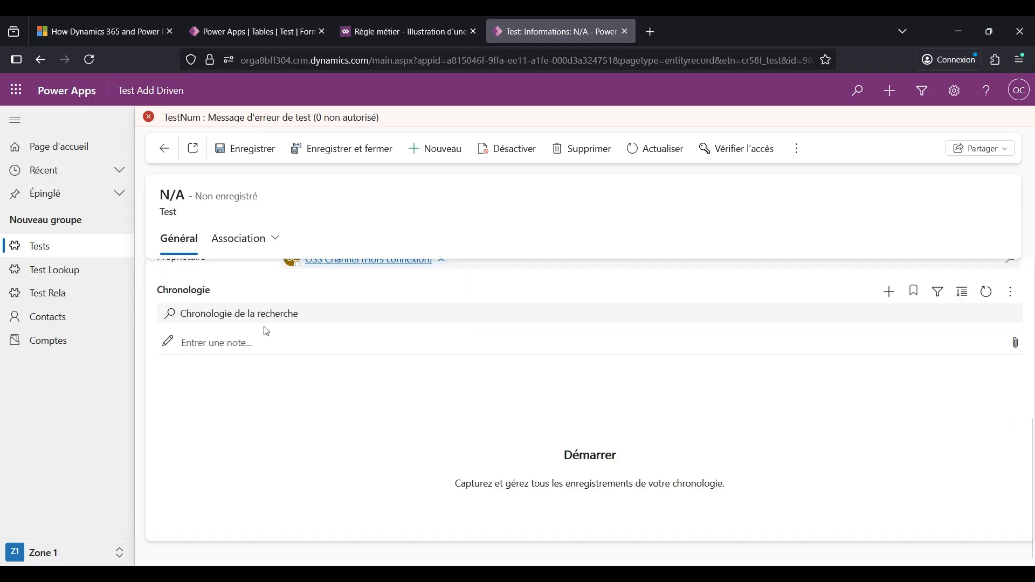
{"action": "scroll", "coordinate": [266, 333], "scroll_direction": "up", "scroll_amount": 5}
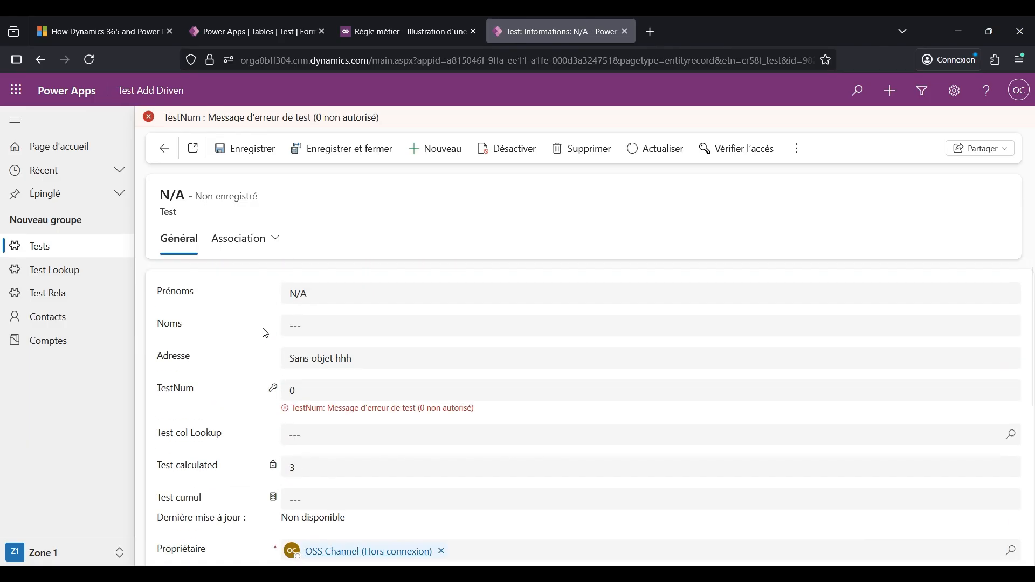
- Open the Tests inactifs view from the Test table's Vues, examine its columns, sorting and filter, and return to the open Test record
{"action": "left_click", "coordinate": [289, 35]}
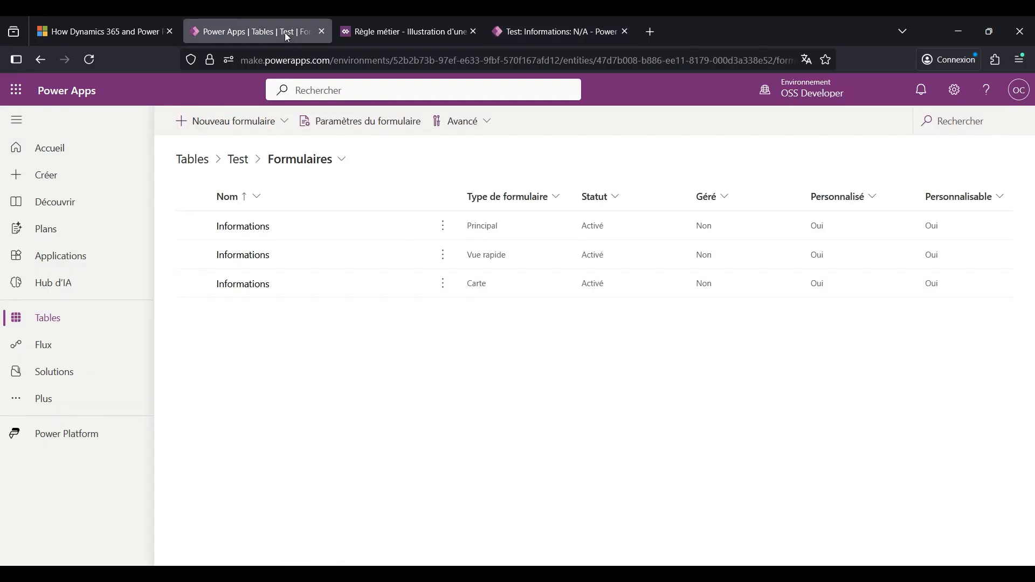
{"action": "left_click", "coordinate": [328, 162]}
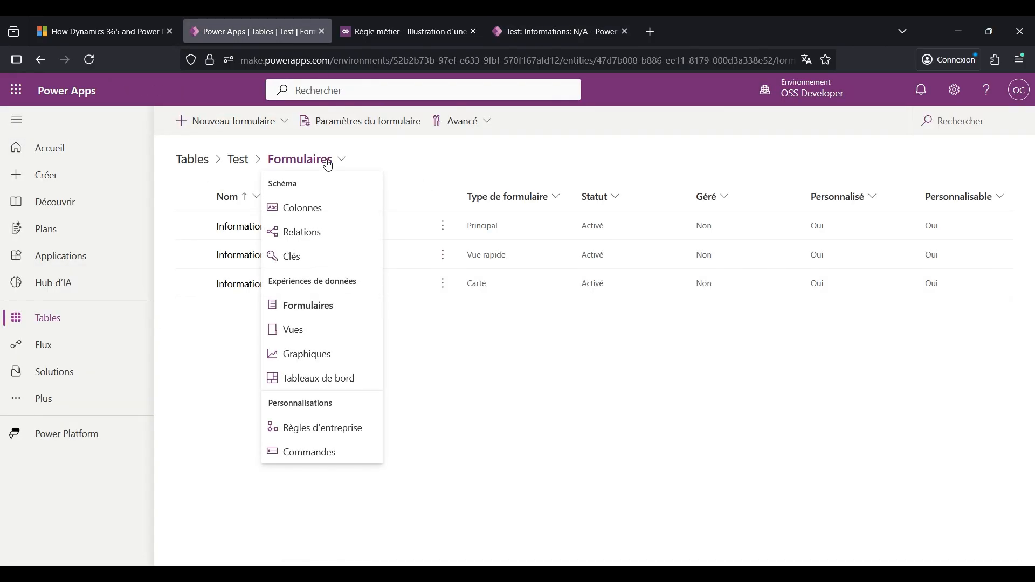
{"action": "left_click", "coordinate": [322, 329]}
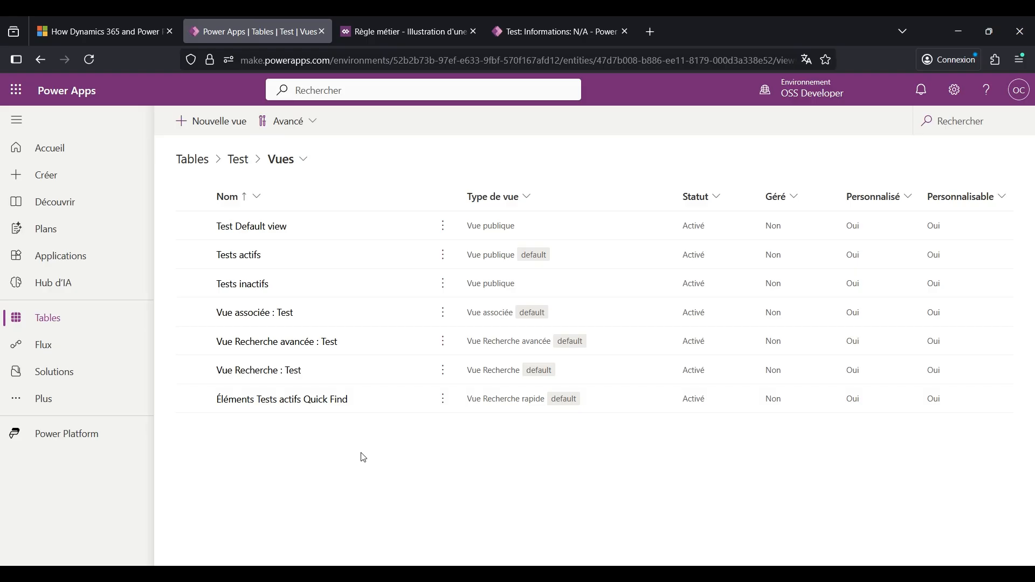
{"action": "left_click", "coordinate": [251, 285]}
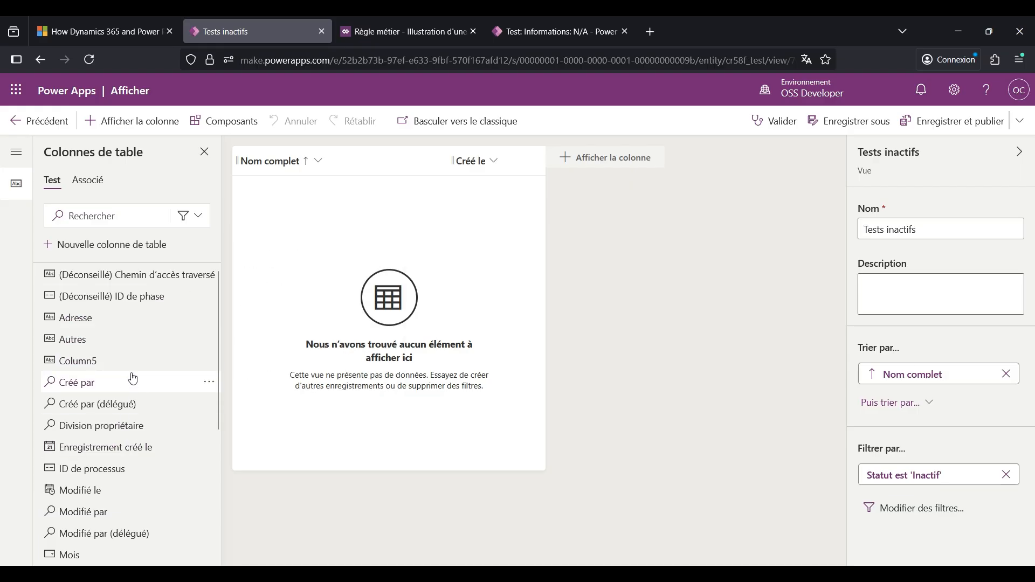
{"action": "mouse_move", "coordinate": [133, 375]}
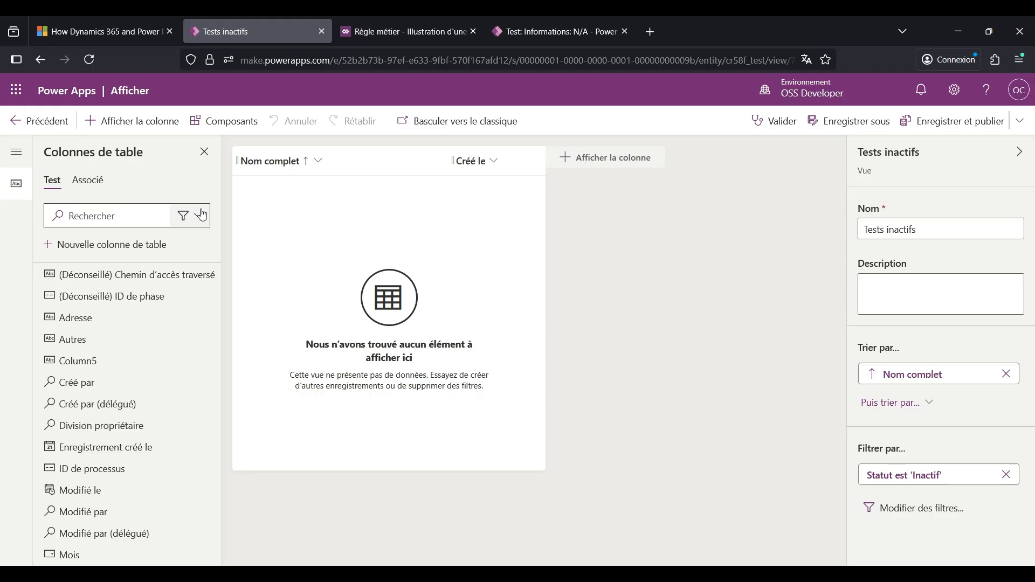
{"action": "left_click", "coordinate": [33, 121]}
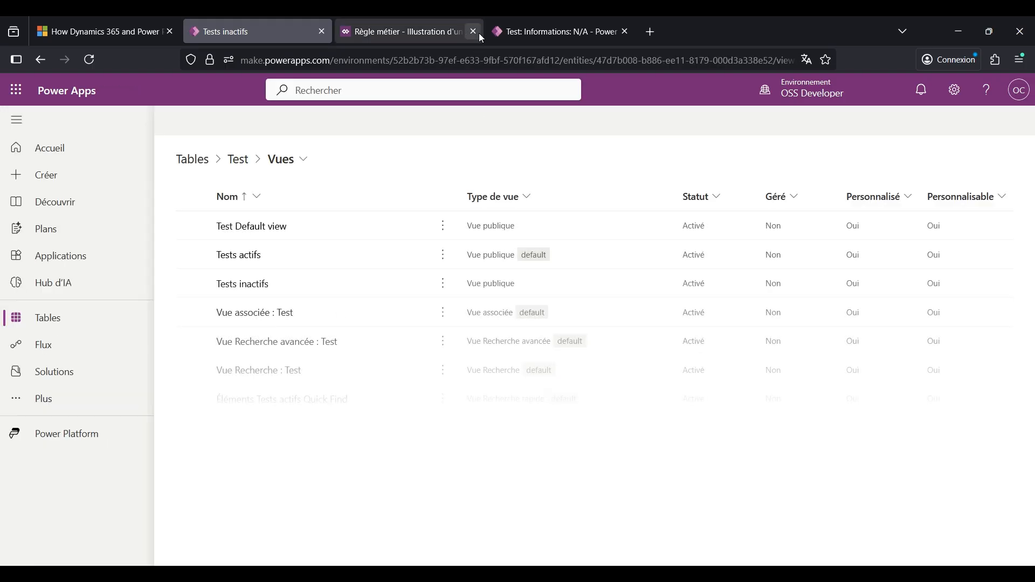
{"action": "left_click", "coordinate": [541, 28]}
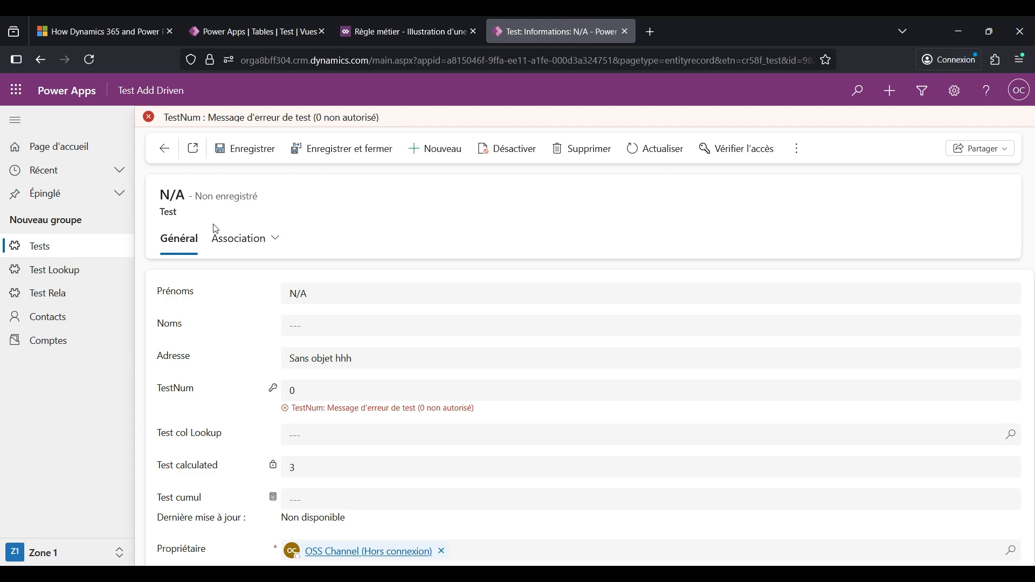
- Leave the Test record discarding its changes, and display the Tests list in the Tests inactifs view, followed by Test Default view
{"action": "left_click", "coordinate": [81, 251]}
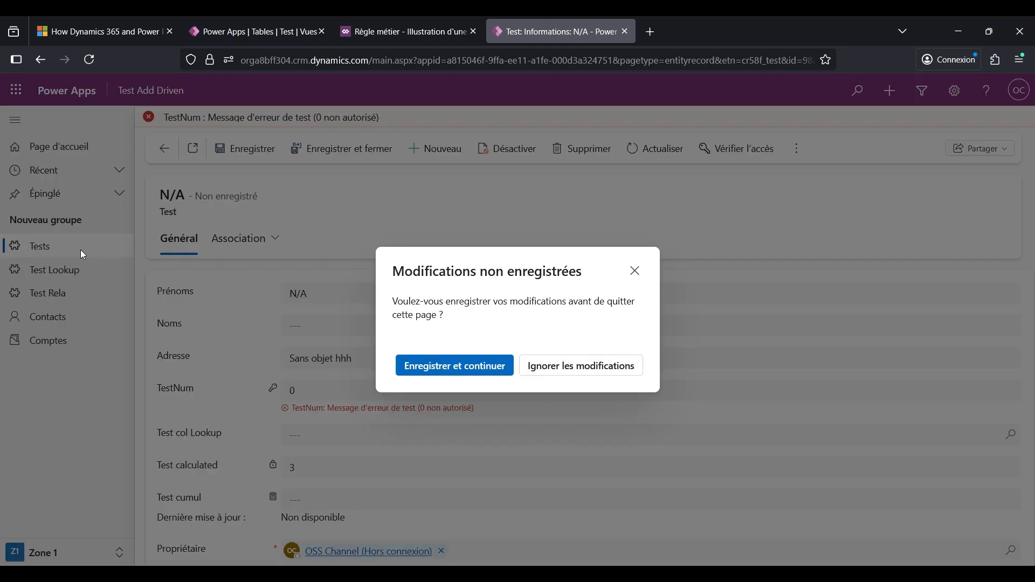
{"action": "left_click", "coordinate": [540, 376]}
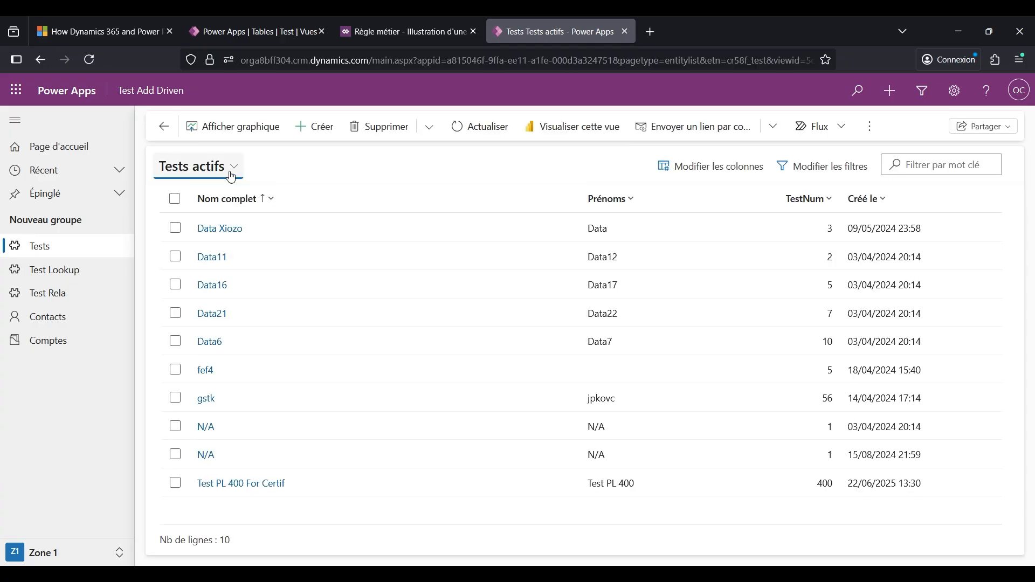
{"action": "left_click", "coordinate": [192, 168]}
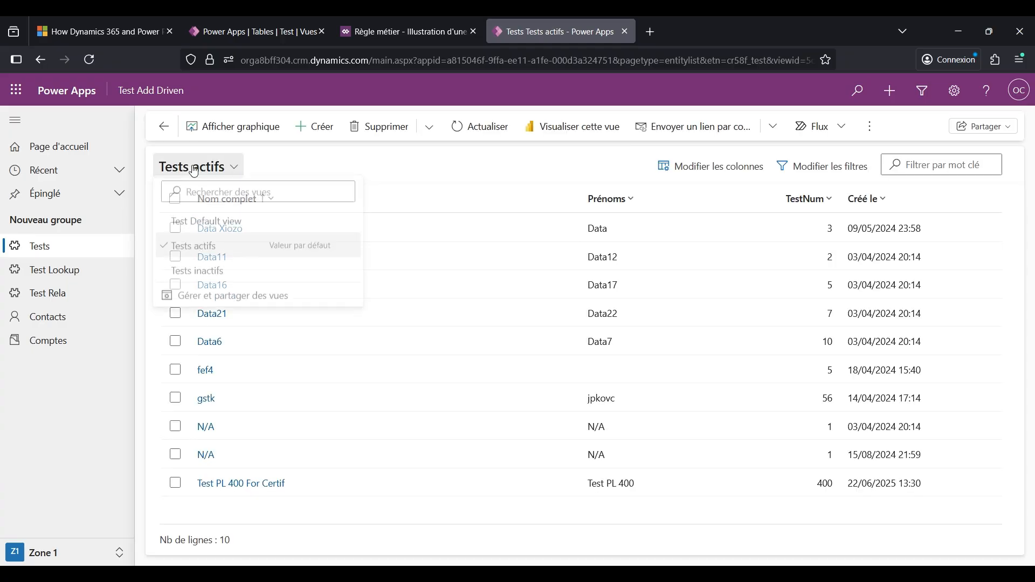
{"action": "left_click", "coordinate": [212, 273]}
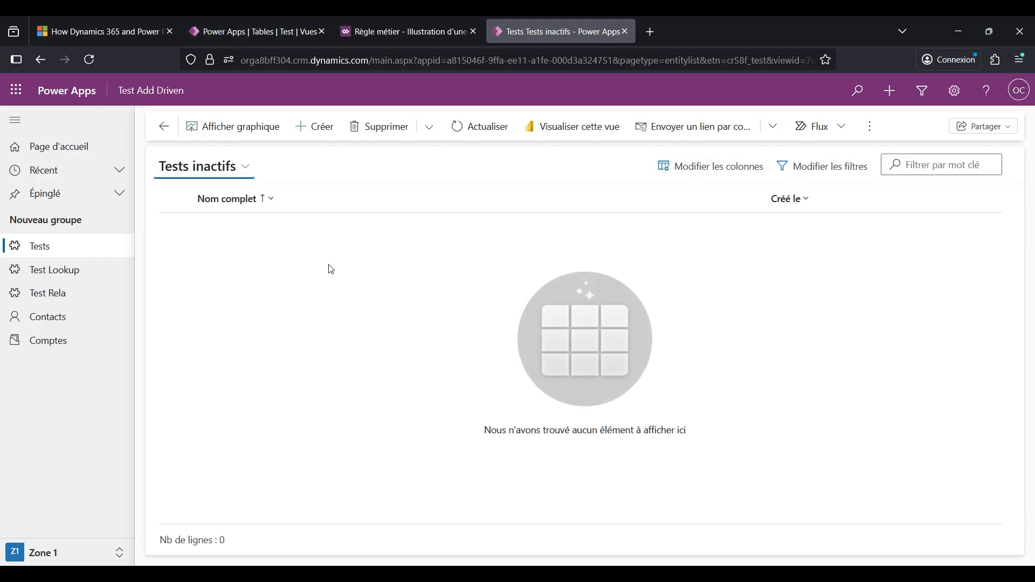
{"action": "left_click", "coordinate": [217, 167]}
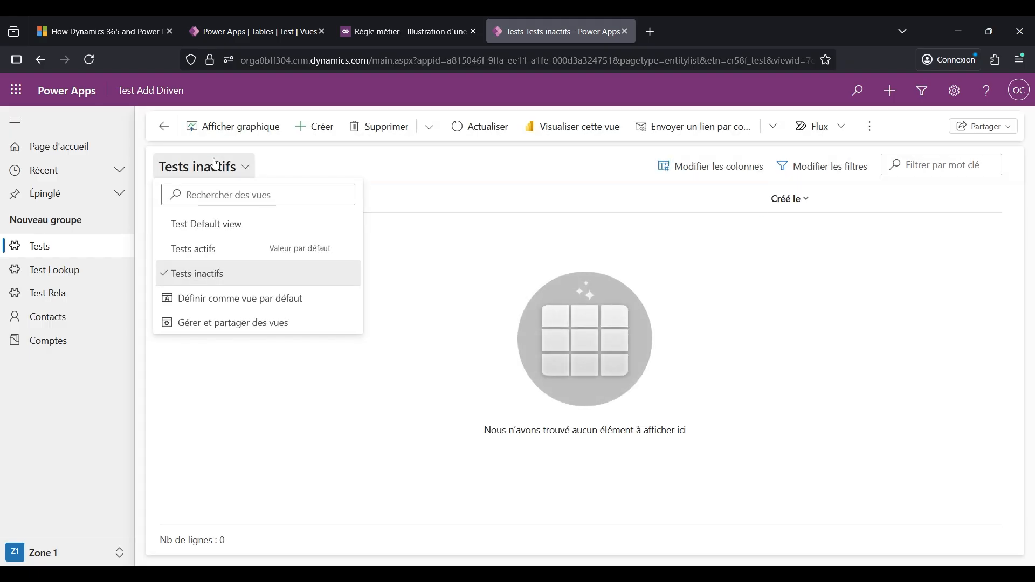
{"action": "left_click", "coordinate": [226, 225]}
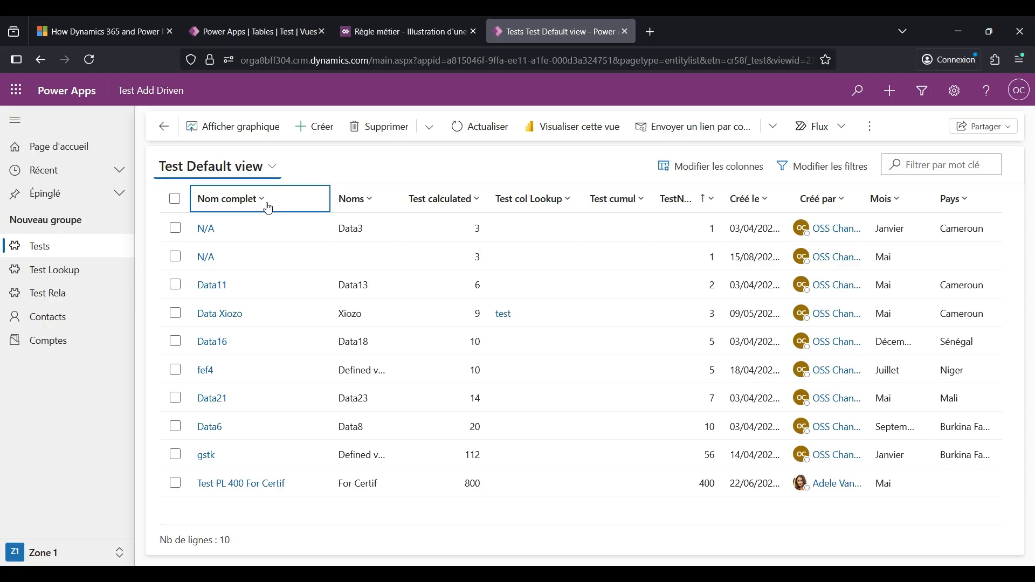
- Open the Tests Par Pays chart from the Test table's Graphiques, examine its source view, series and category, and close it without changes
{"action": "left_click", "coordinate": [262, 32]}
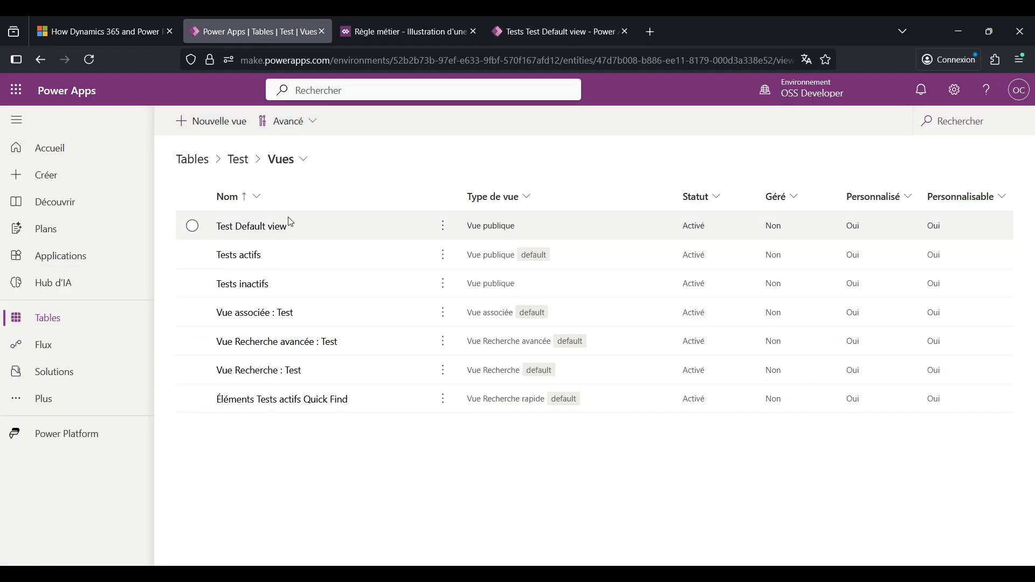
{"action": "left_click", "coordinate": [298, 161]}
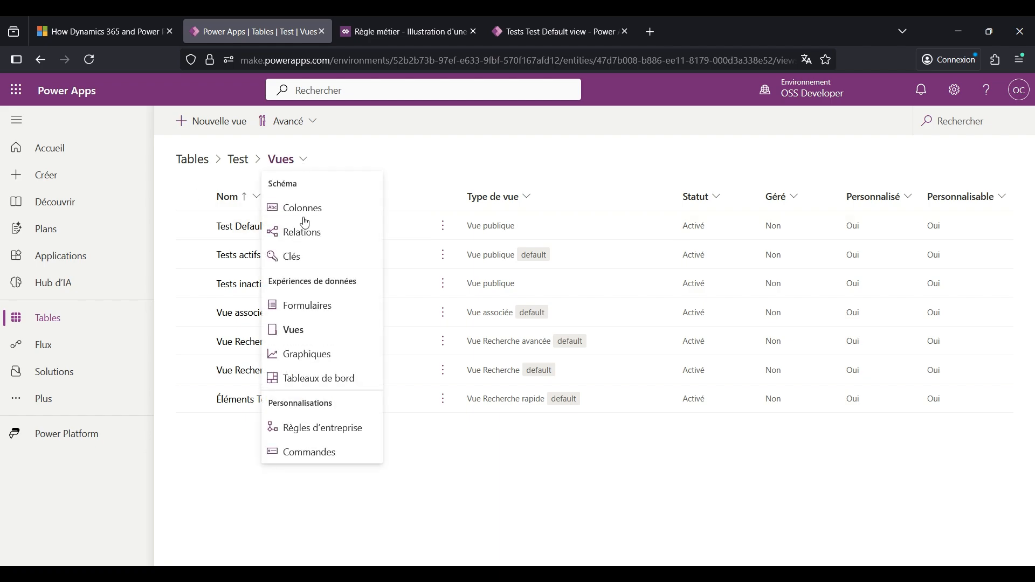
{"action": "left_click", "coordinate": [310, 355]}
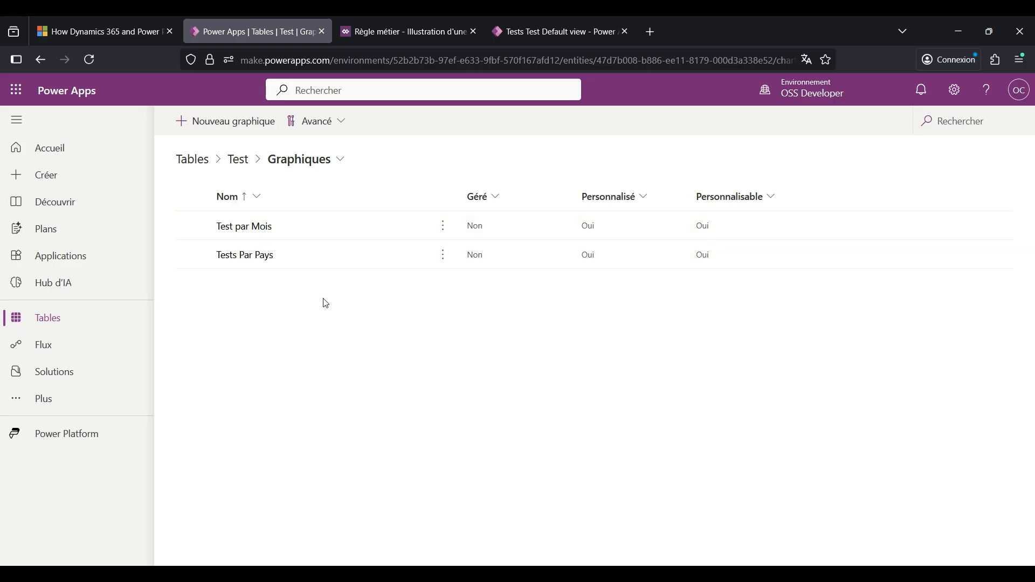
{"action": "left_click", "coordinate": [258, 256]}
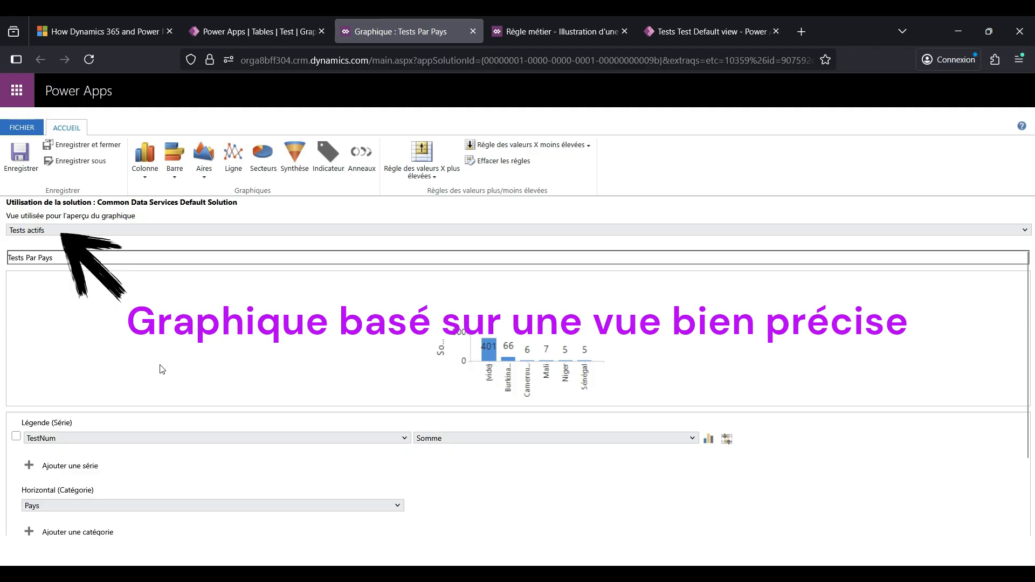
{"action": "scroll", "coordinate": [161, 370], "scroll_direction": "down", "scroll_amount": 2}
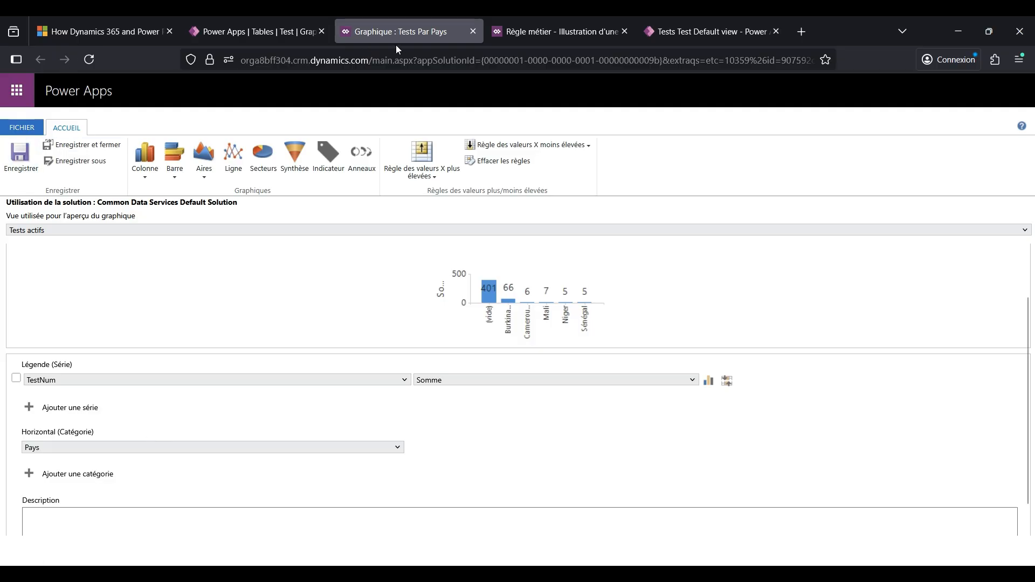
{"action": "left_click", "coordinate": [472, 35]}
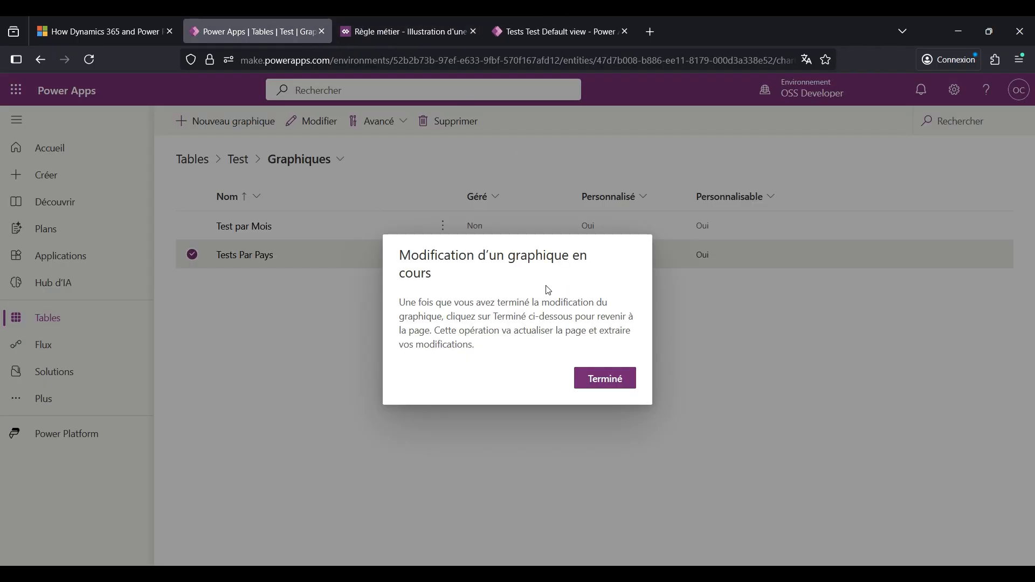
{"action": "left_click", "coordinate": [595, 380]}
- In the Test Add Driven app, show the chart pane beside Test Default view and switch it to Tests Par Pays
{"action": "left_click", "coordinate": [573, 27]}
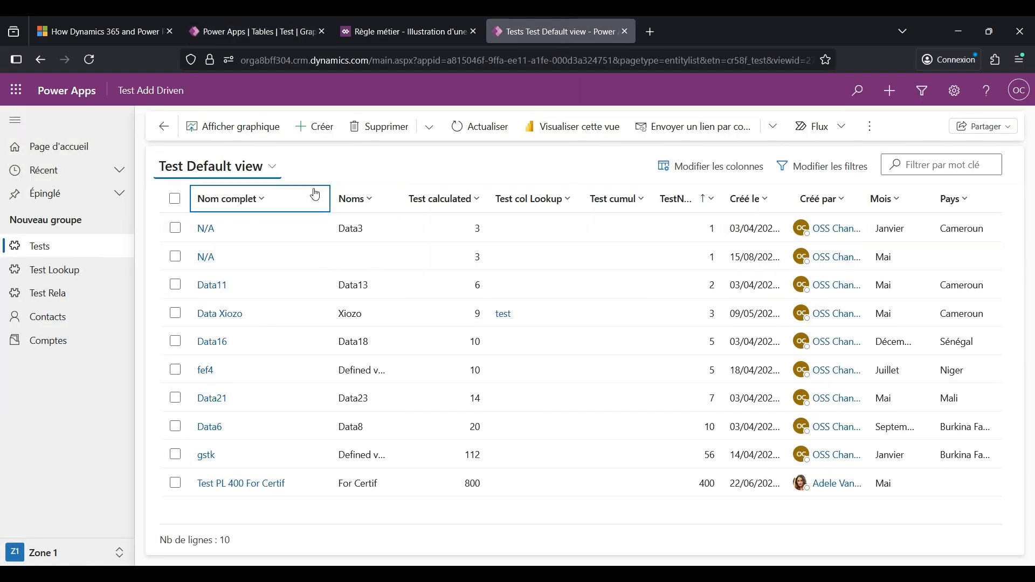
{"action": "left_click", "coordinate": [244, 134]}
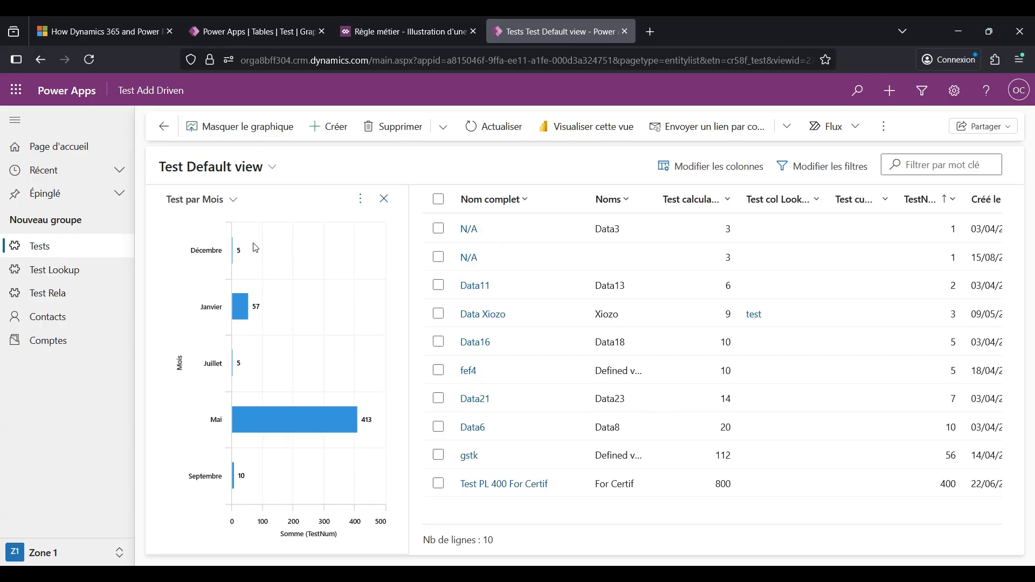
{"action": "left_click", "coordinate": [206, 201]}
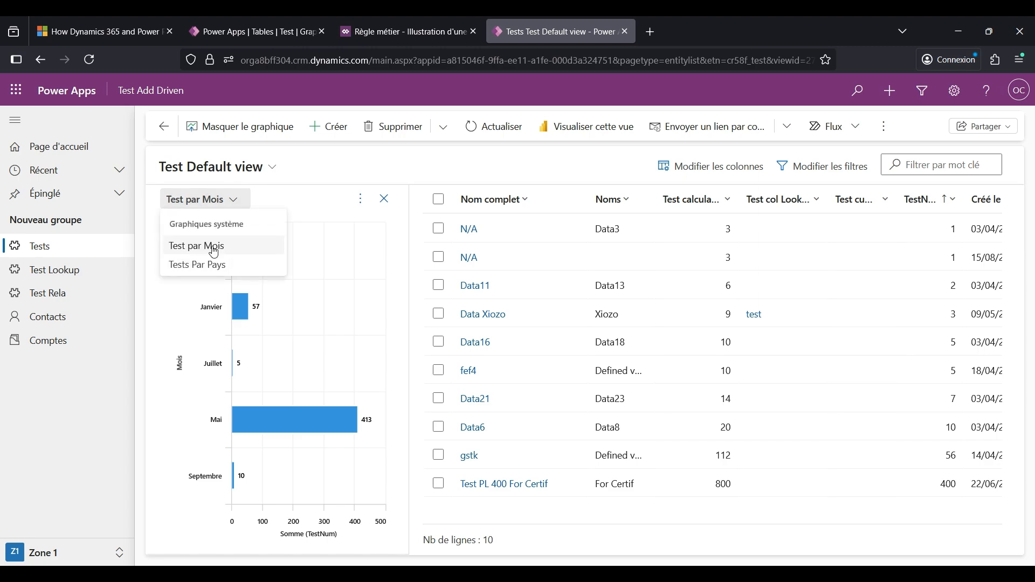
{"action": "left_click", "coordinate": [209, 265]}
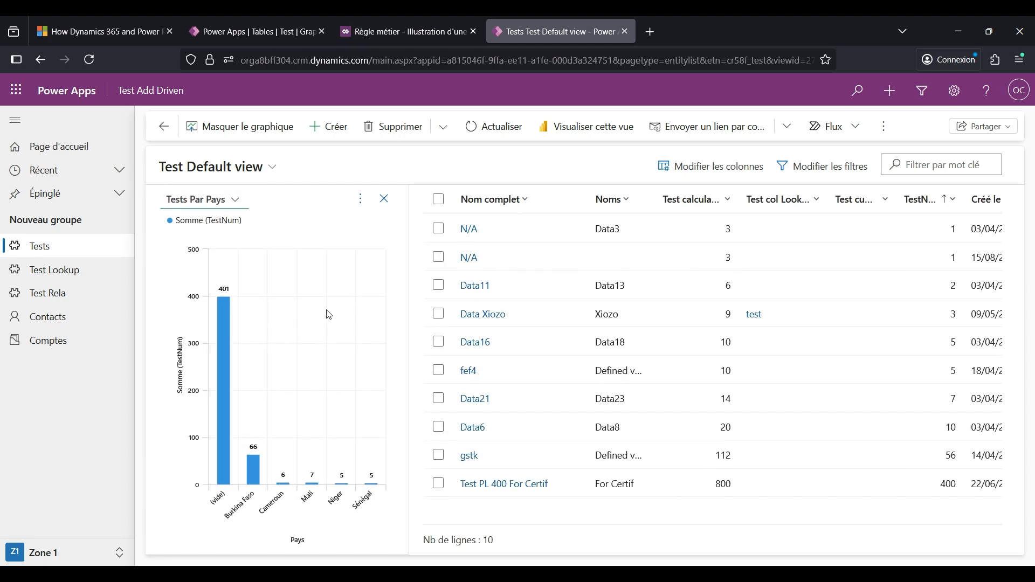
- Open Test Dashboard - 2 colonnes from the Test table's Tableaux de bord and examine its charts and Test Default view section
{"action": "left_click", "coordinate": [297, 31]}
{"action": "left_click", "coordinate": [320, 161]}
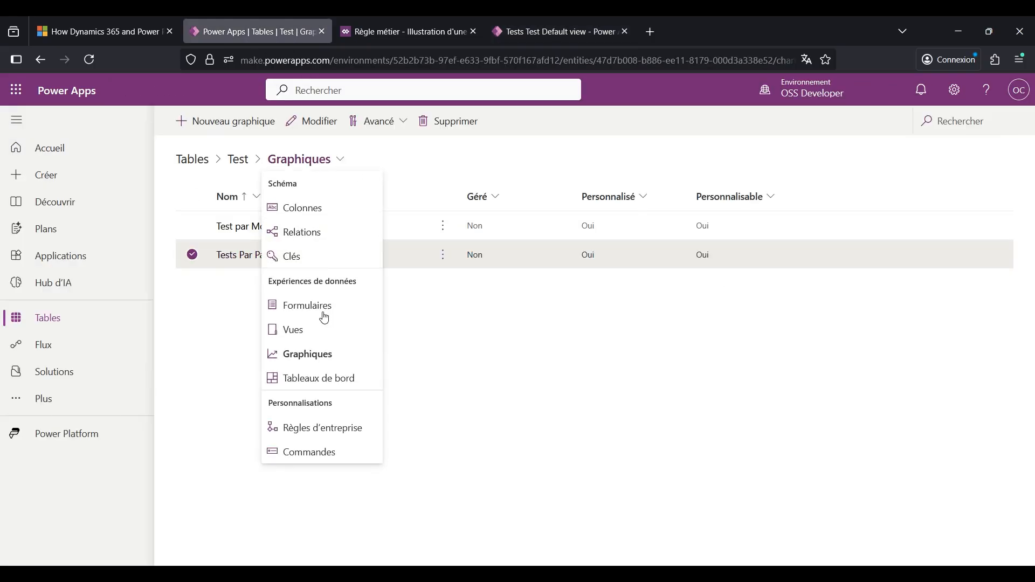
{"action": "left_click", "coordinate": [326, 386]}
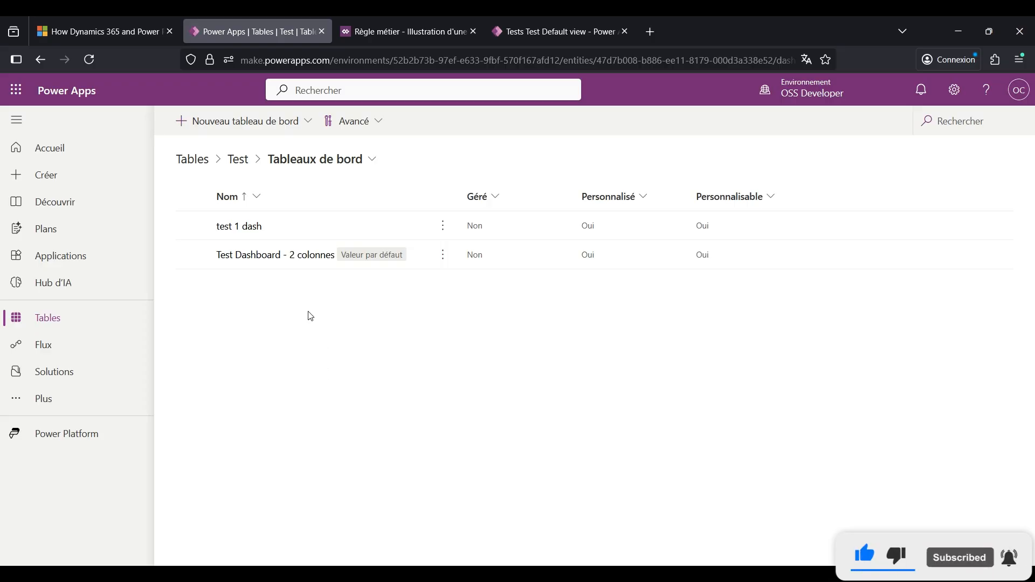
{"action": "left_click", "coordinate": [276, 256]}
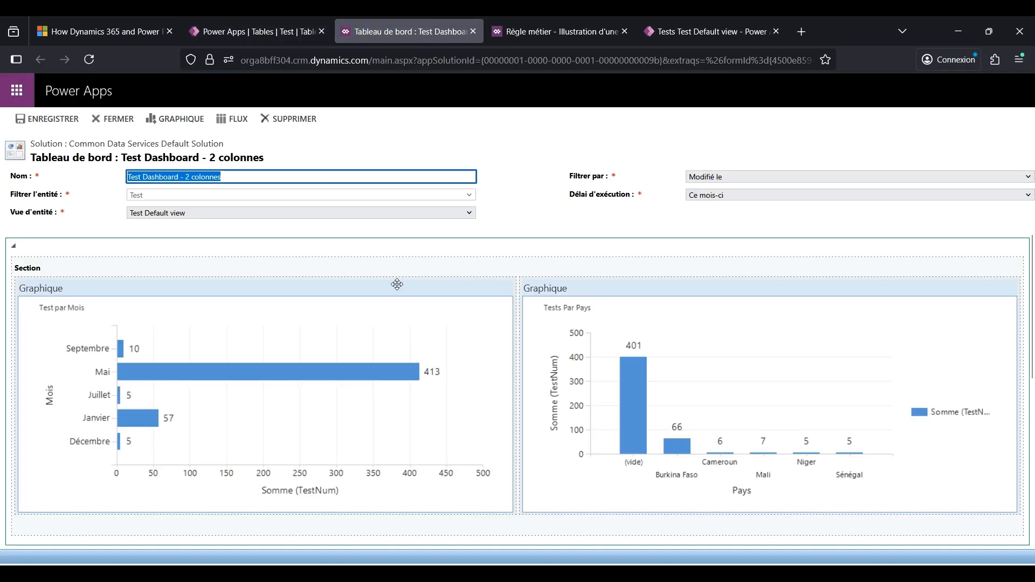
{"action": "scroll", "coordinate": [364, 332], "scroll_direction": "down", "scroll_amount": 4}
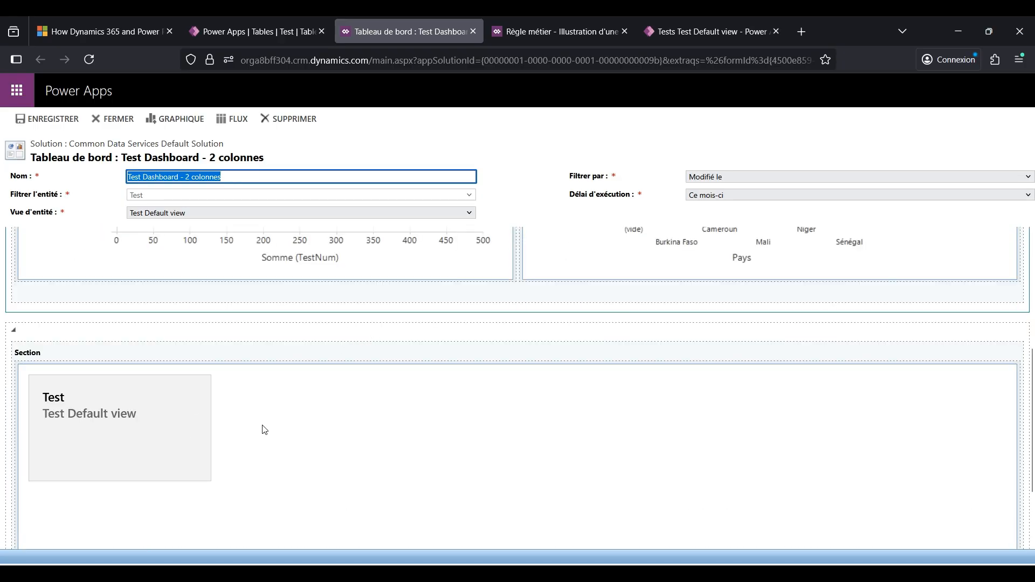
- Remove the Tests Par Pays chart from the dashboard and open the component selection for the emptied chart area
{"action": "scroll", "coordinate": [324, 415], "scroll_direction": "up", "scroll_amount": 4}
{"action": "left_click", "coordinate": [743, 361]}
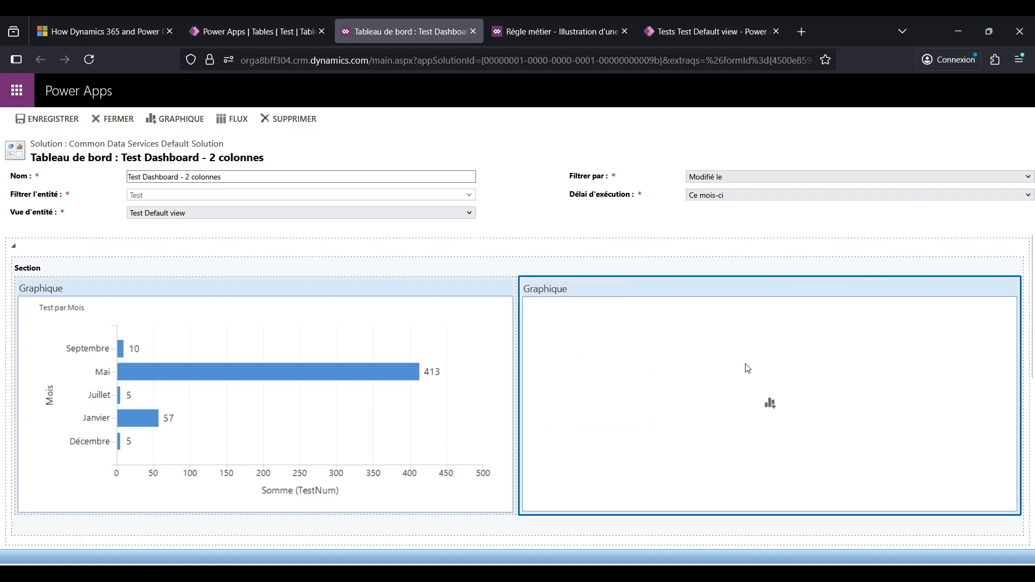
{"action": "double_click", "coordinate": [772, 404]}
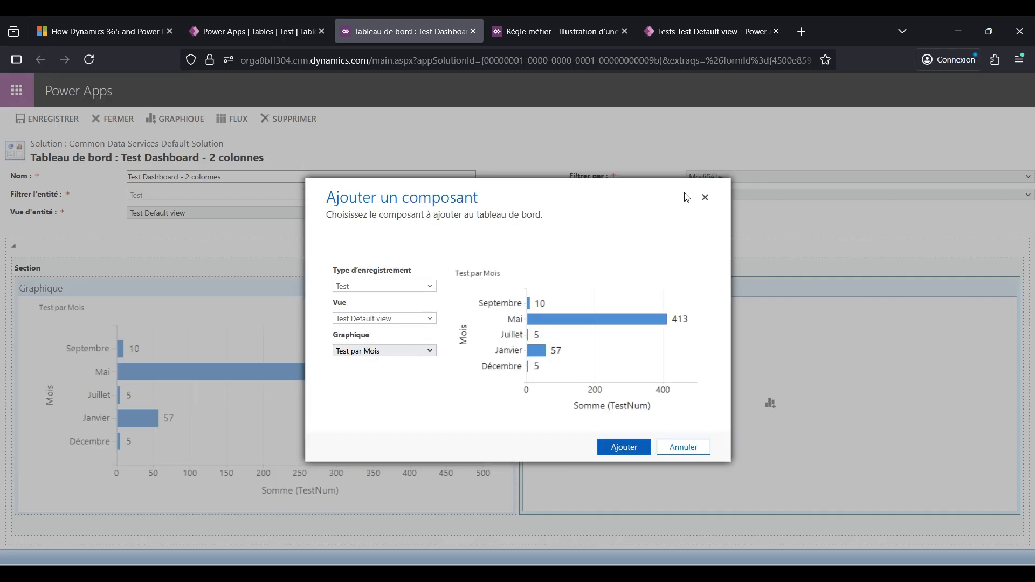
- Switch to the Test Add Driven app, open the dashboards for Tests, and check which system dashboards are available
{"action": "left_click", "coordinate": [685, 33]}
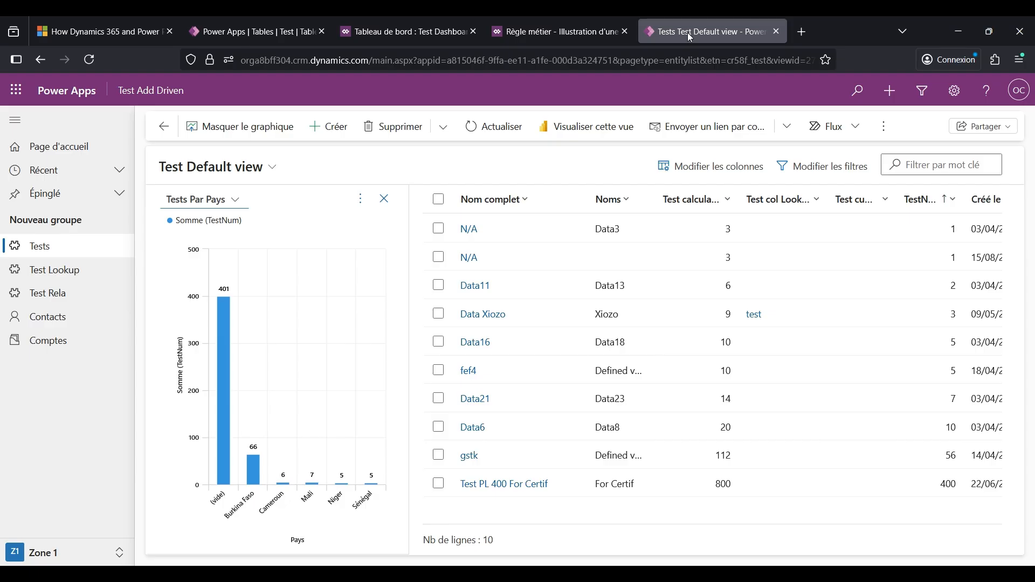
{"action": "left_click", "coordinate": [882, 128]}
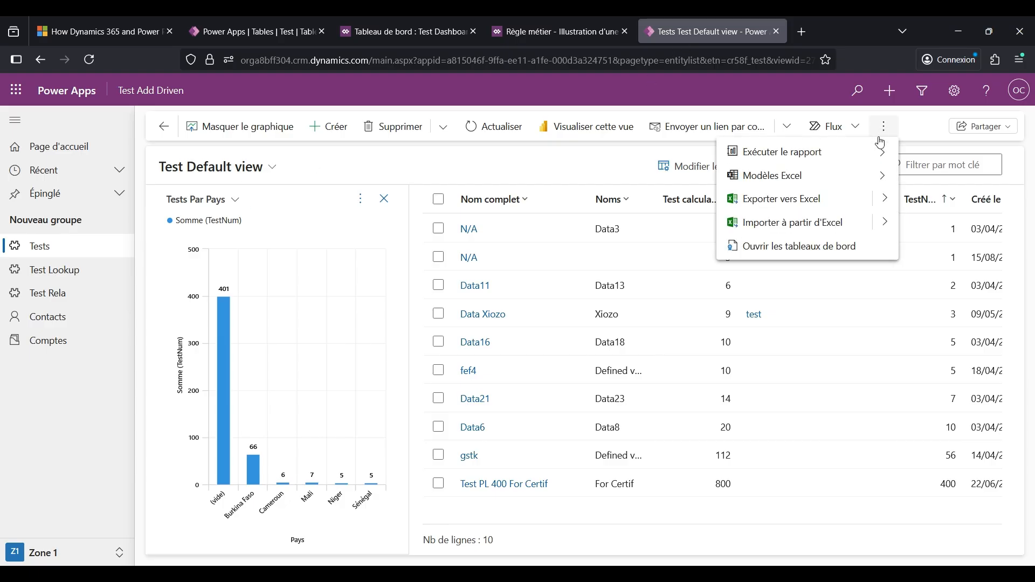
{"action": "left_click", "coordinate": [833, 248]}
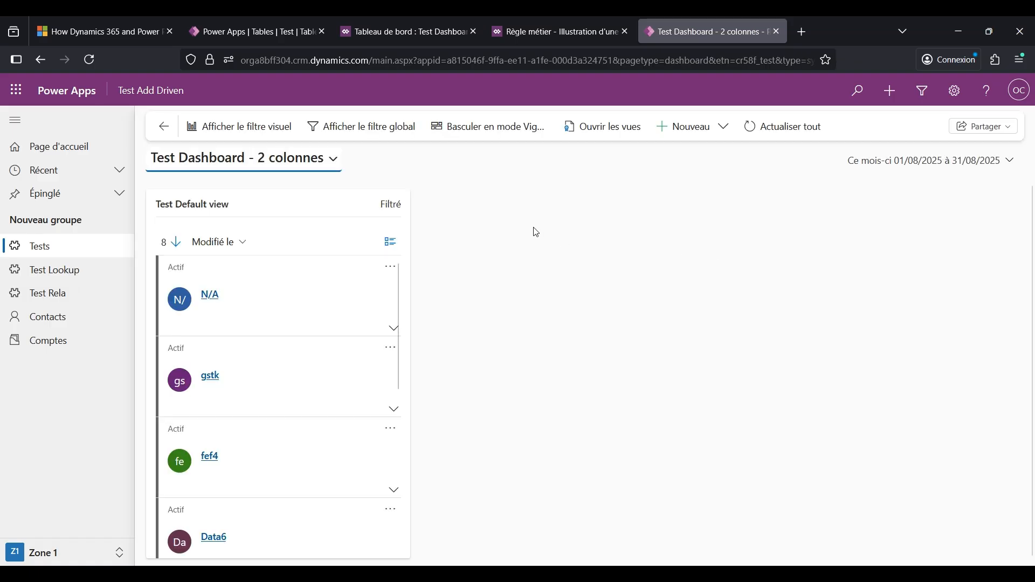
{"action": "left_click", "coordinate": [274, 157]}
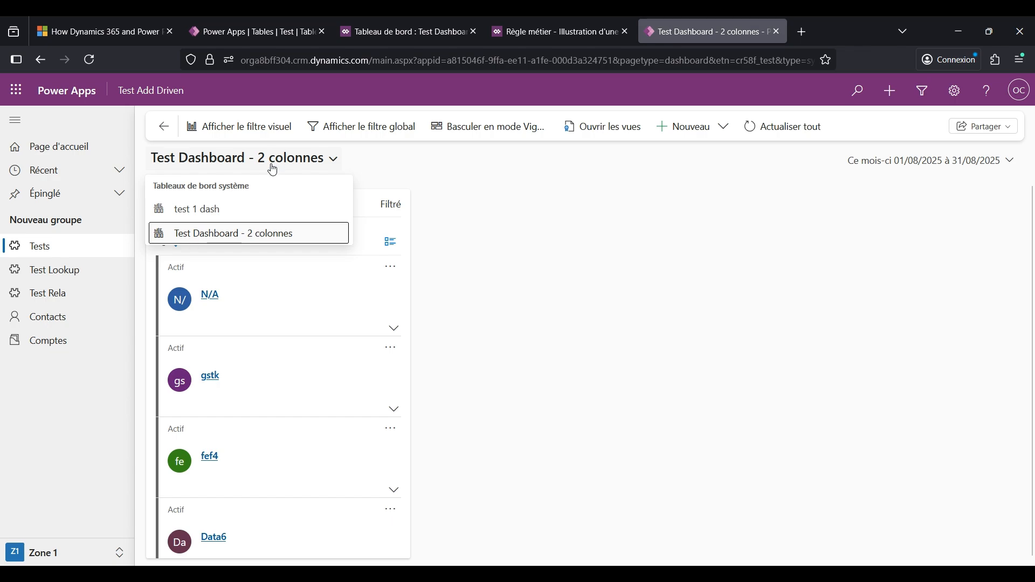
{"action": "left_click", "coordinate": [409, 161]}
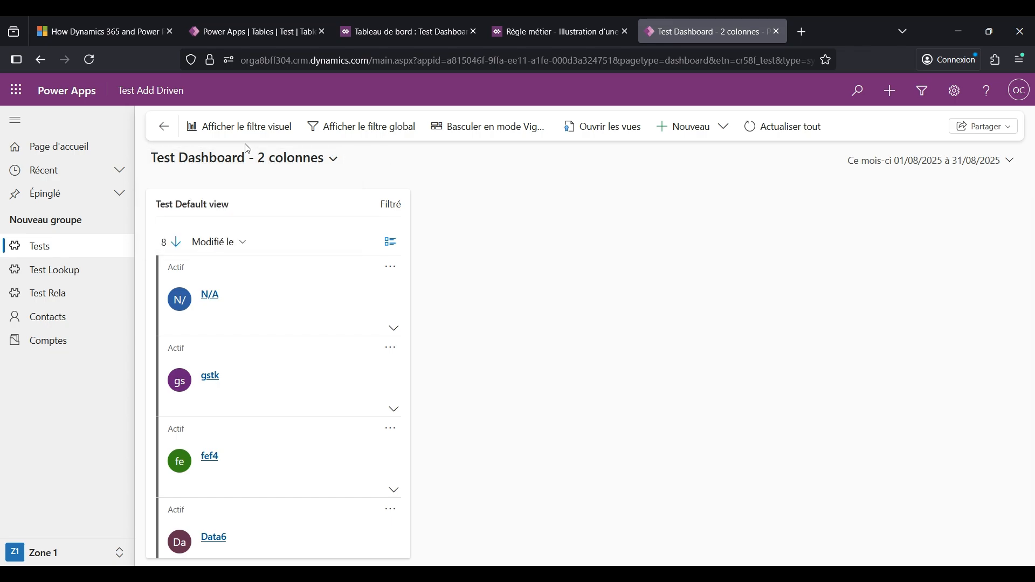
- Show the dashboard's visual filter, filter by Mai in Test par Mois, clear that filter, and apply it again
{"action": "left_click", "coordinate": [242, 133]}
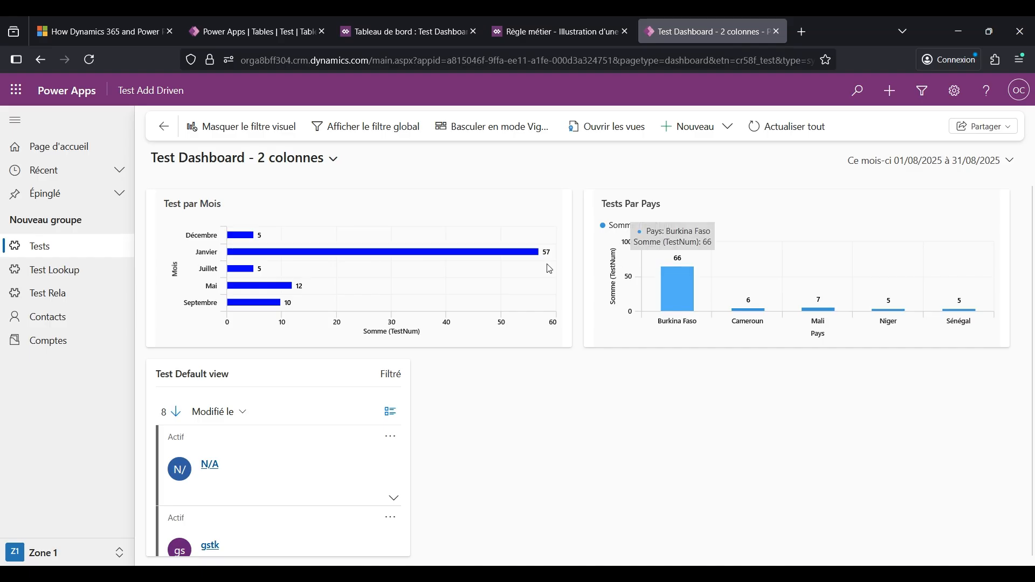
{"action": "left_click", "coordinate": [261, 290]}
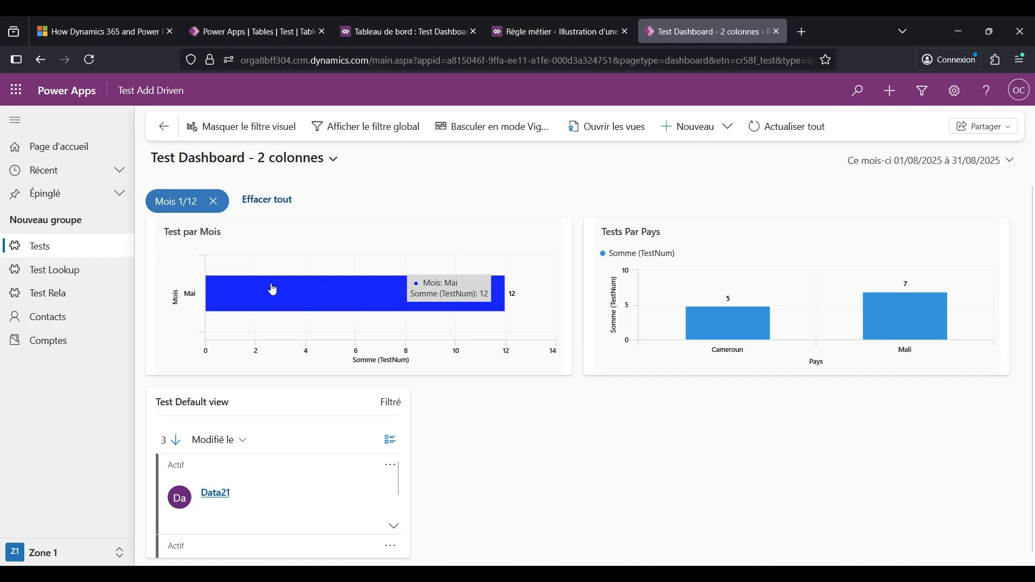
{"action": "left_click", "coordinate": [213, 203]}
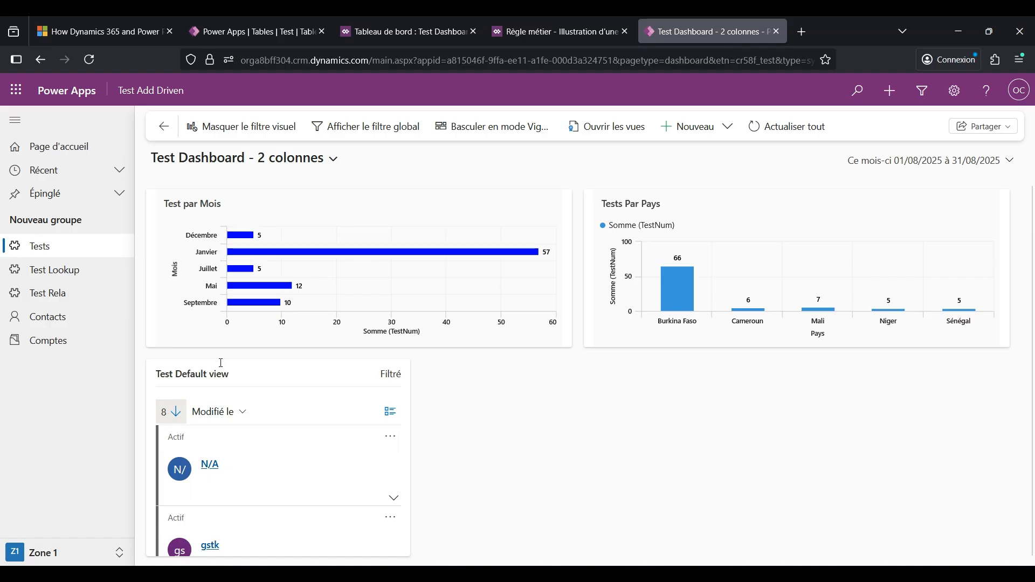
{"action": "left_click", "coordinate": [243, 287]}
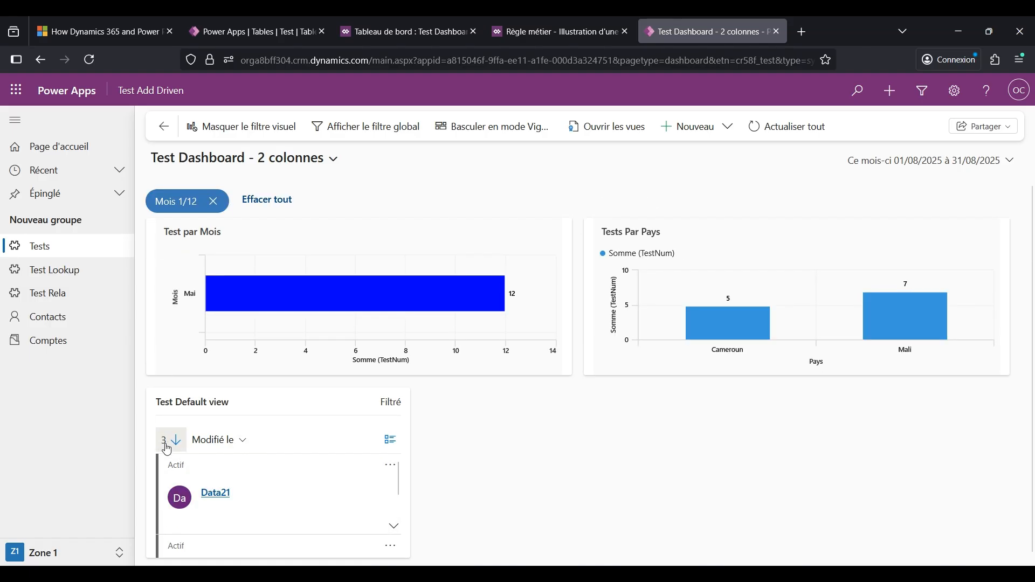
- Hide the visual filter, show it again, and review the charts and records filtered by month
{"action": "left_click", "coordinate": [244, 127]}
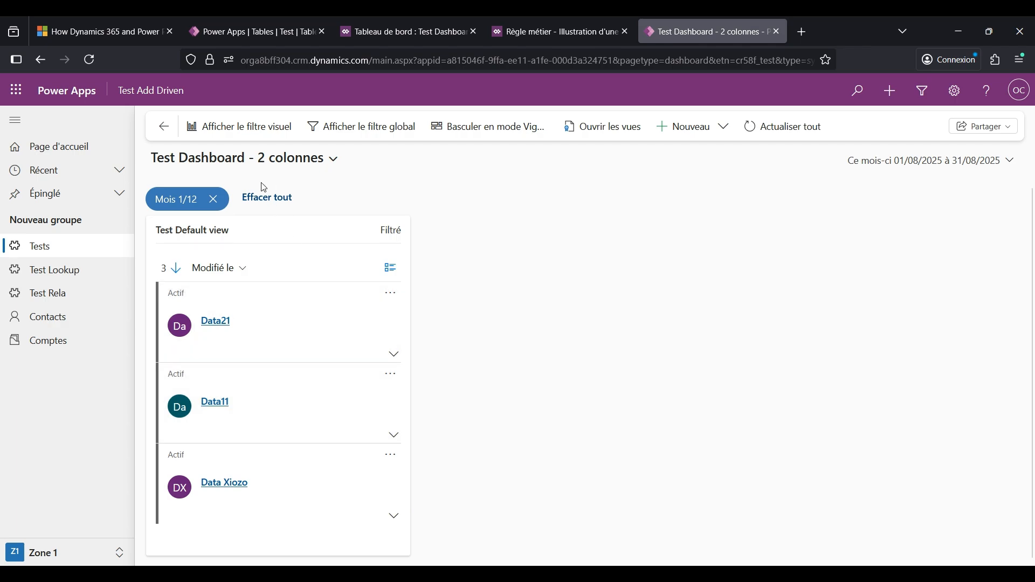
{"action": "left_click", "coordinate": [248, 128]}
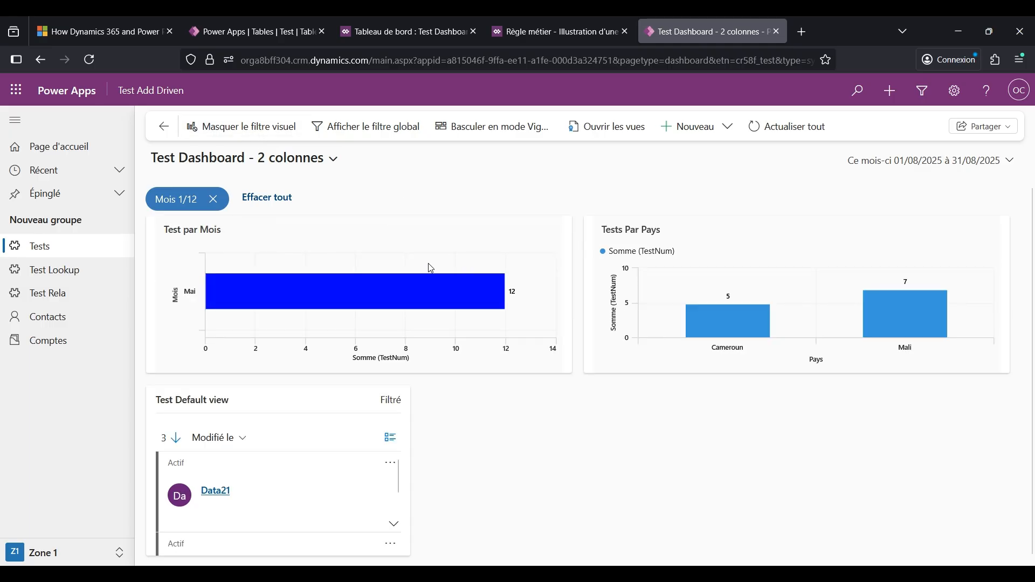
{"action": "mouse_move", "coordinate": [366, 279]}
{"action": "scroll", "coordinate": [471, 470], "scroll_direction": "down", "scroll_amount": 1}
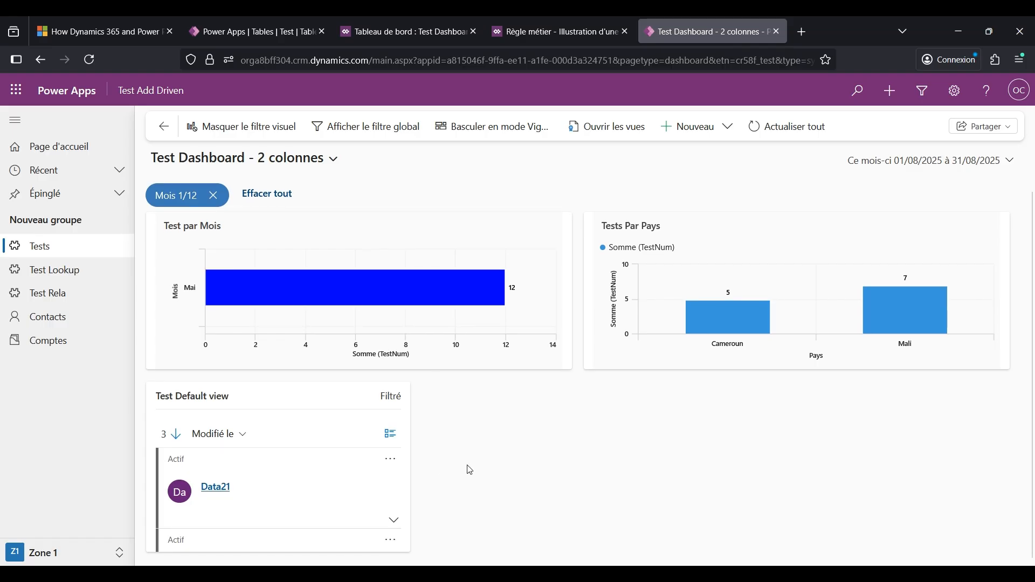